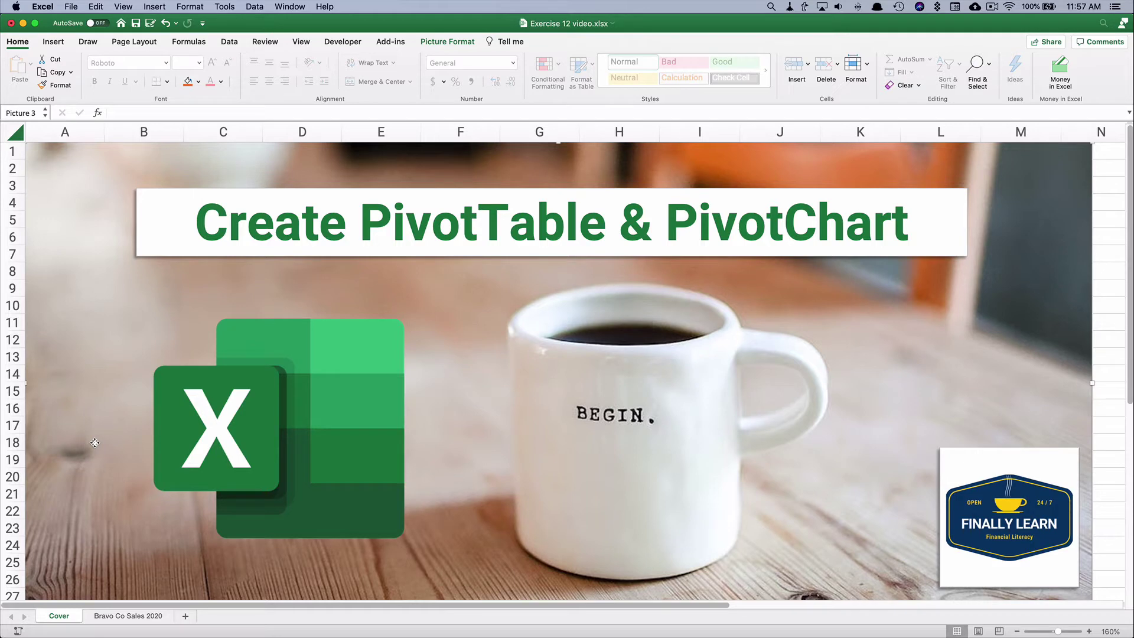
Switch to Exercise 12 solution.xlsx and examine its source data sheet and the Sales by Industry pivot table and chart
{"action": "key", "text": "super+grave"}
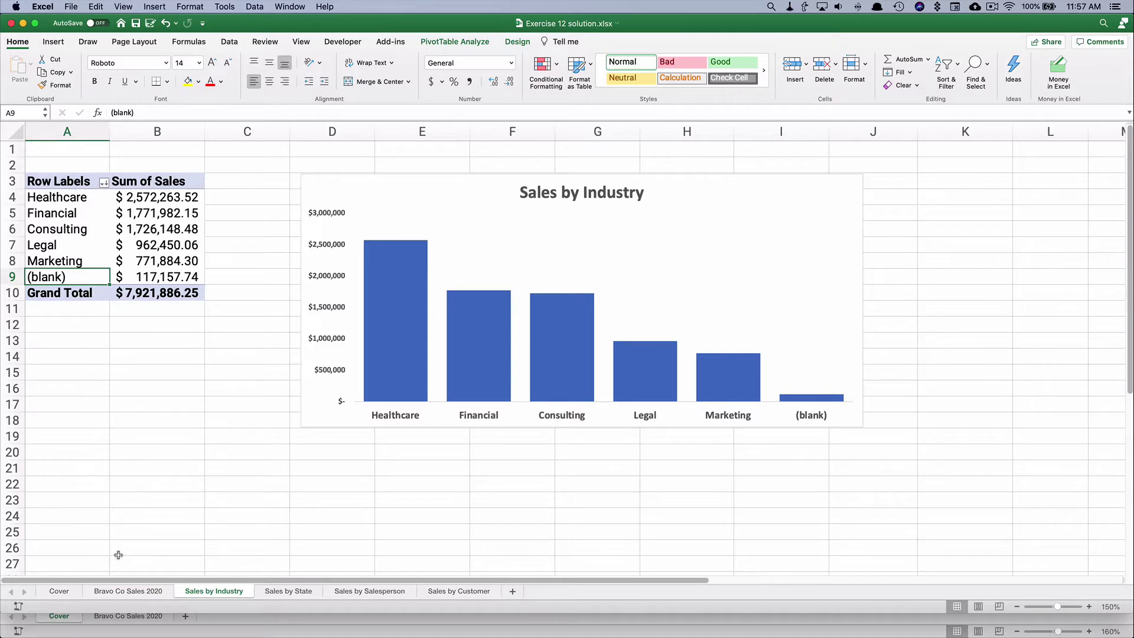
{"action": "left_click", "coordinate": [128, 591]}
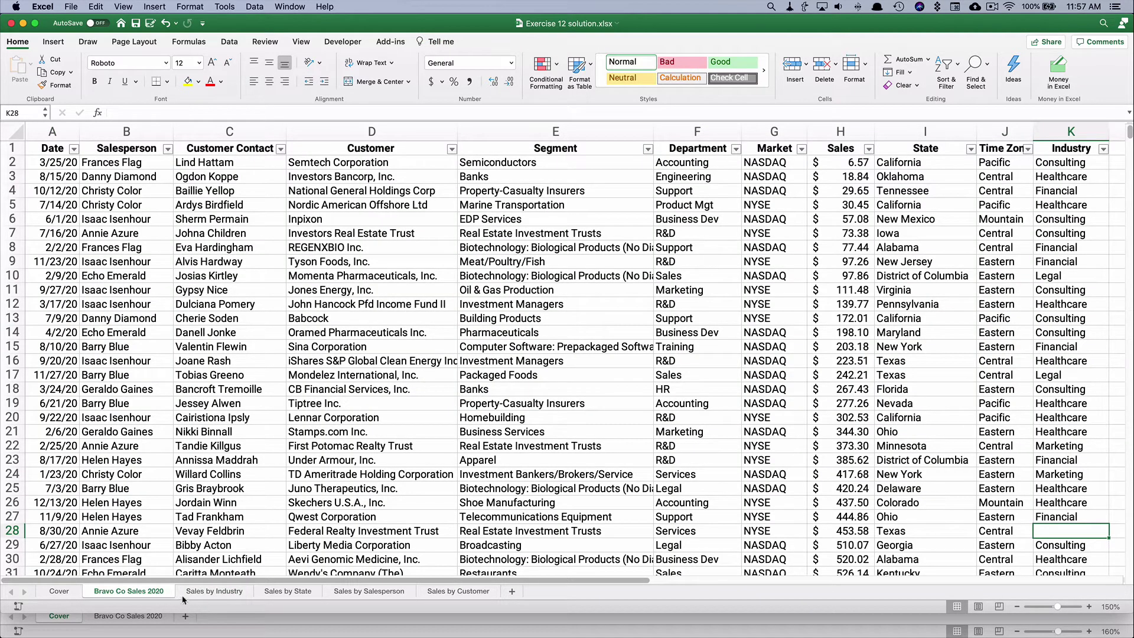
{"action": "left_click", "coordinate": [204, 594]}
{"action": "left_click", "coordinate": [145, 388]}
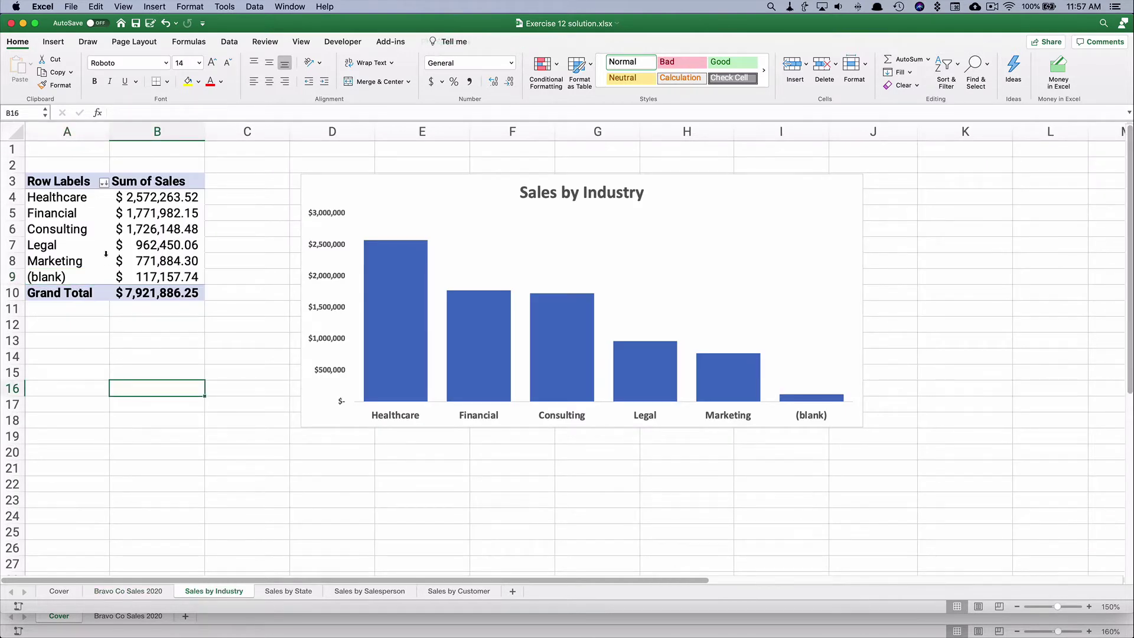
{"action": "left_click_drag", "start_coordinate": [64, 181], "coordinate": [155, 269]}
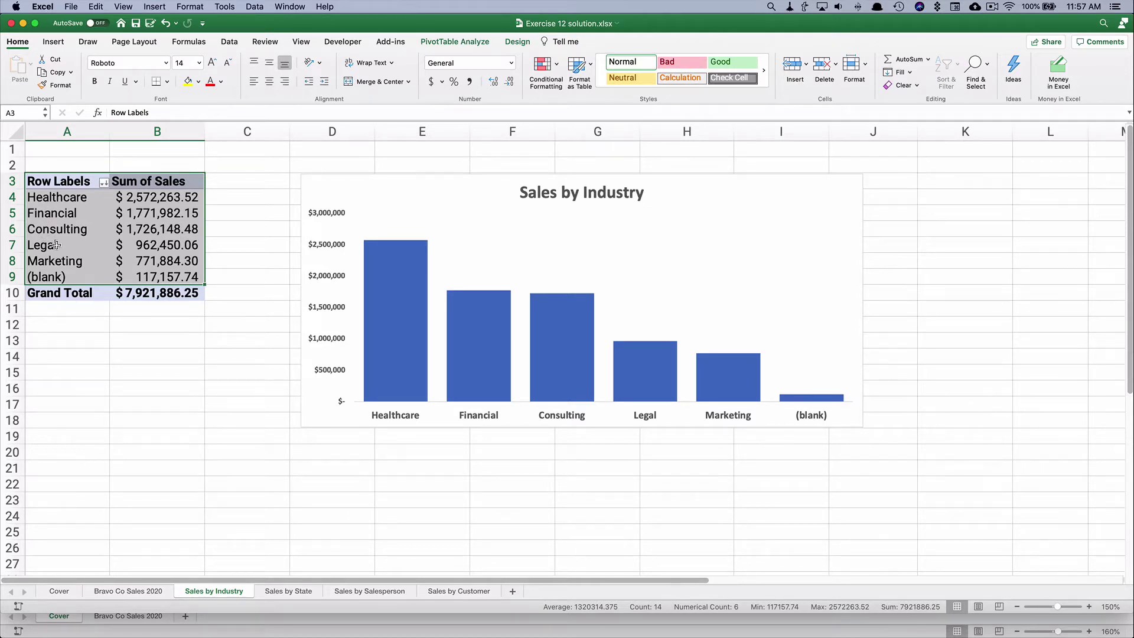
{"action": "left_click", "coordinate": [68, 358]}
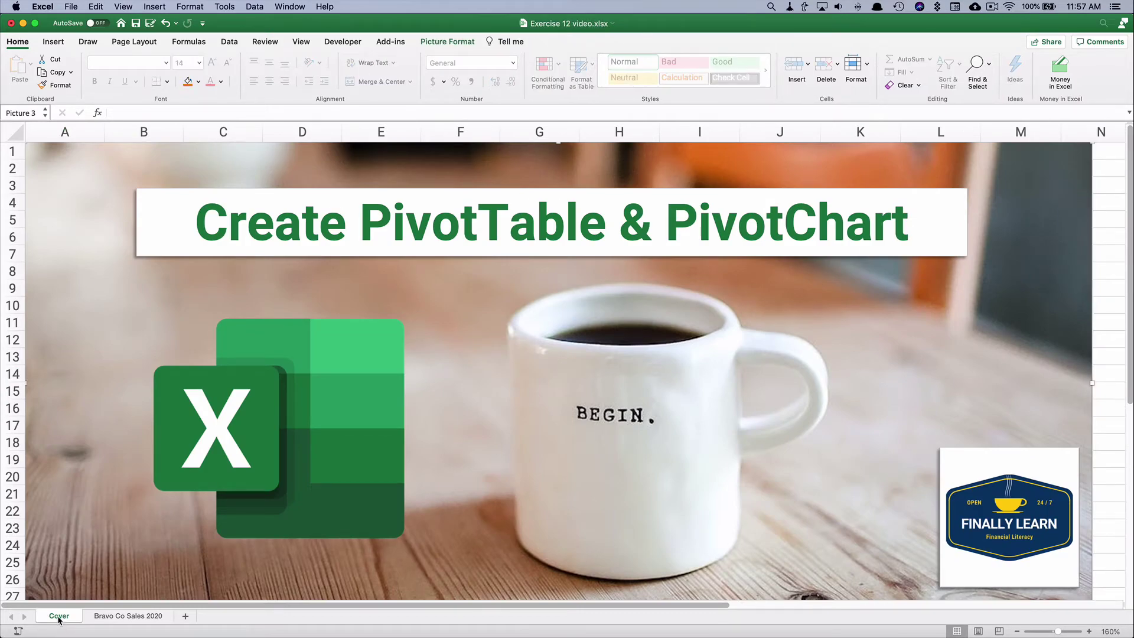
In Exercise 12 video.xlsx, open the Bravo Co Sales 2020 sheet and check how far the Salesperson column's data extends
{"action": "left_click", "coordinate": [117, 617]}
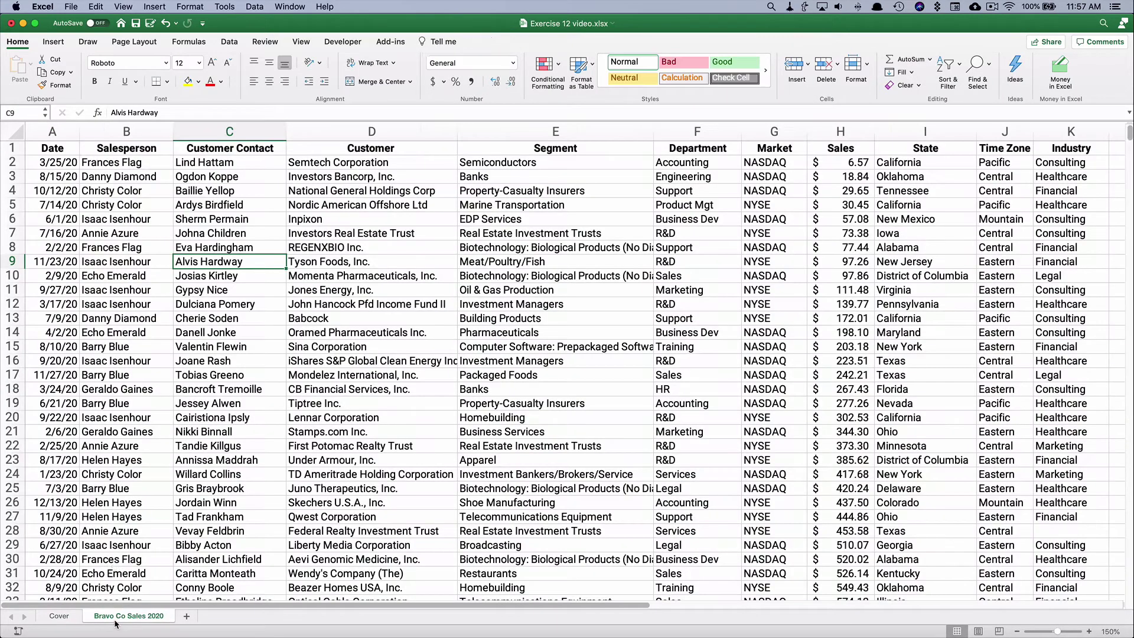
{"action": "left_click", "coordinate": [192, 458]}
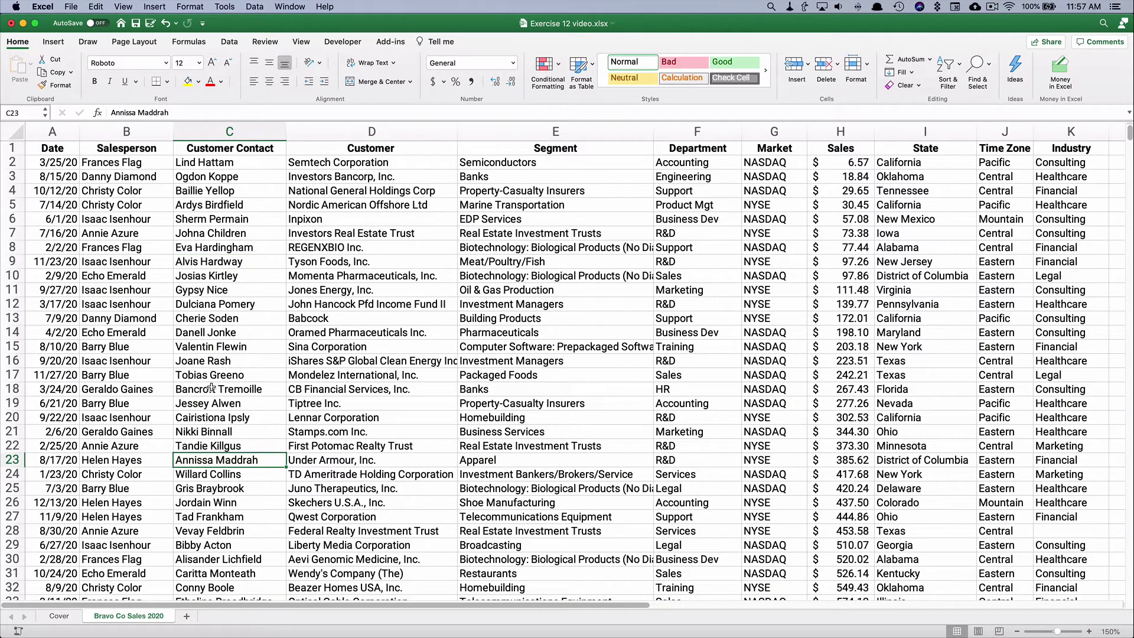
{"action": "left_click", "coordinate": [128, 359]}
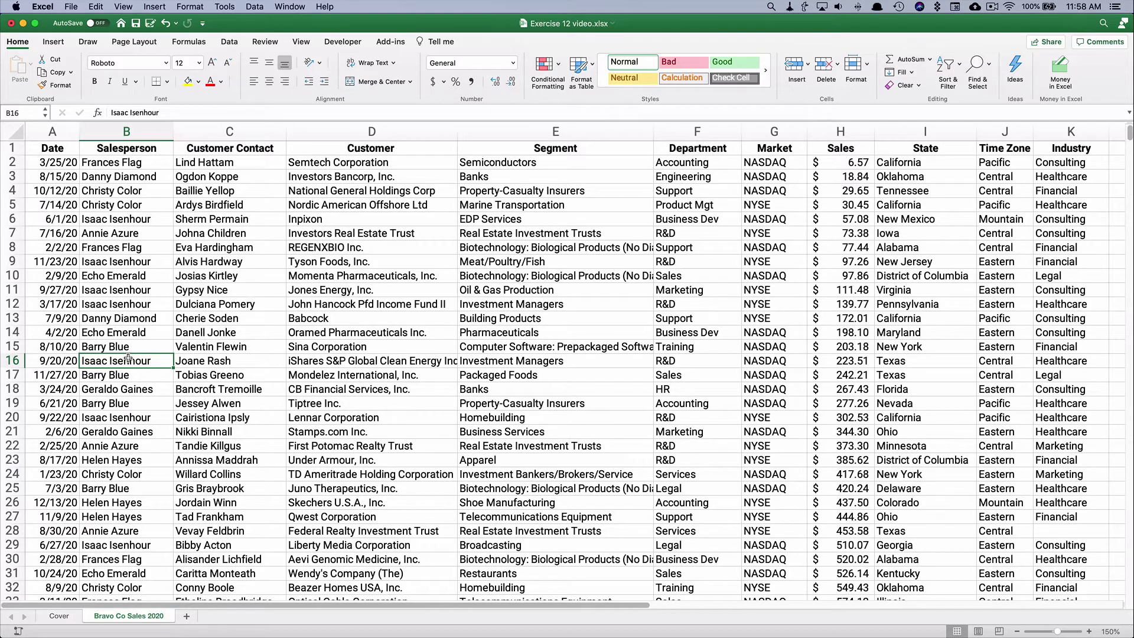
{"action": "key", "text": "super+Down"}
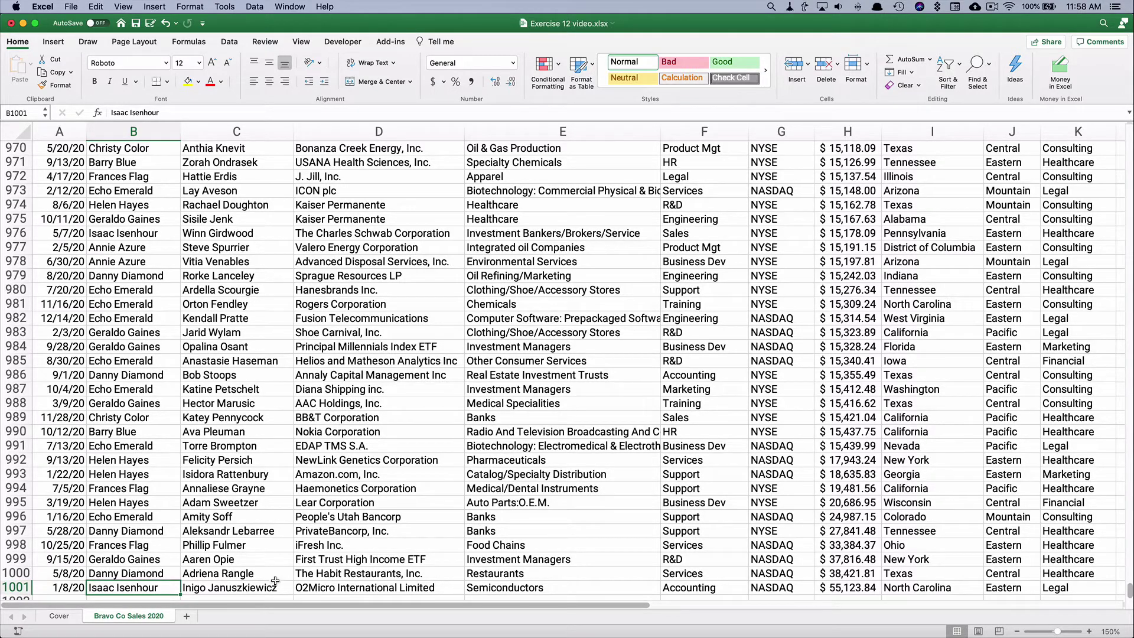
{"action": "scroll", "coordinate": [240, 531], "scroll_direction": "up", "scroll_amount": 2}
{"action": "key", "text": "super+Up"}
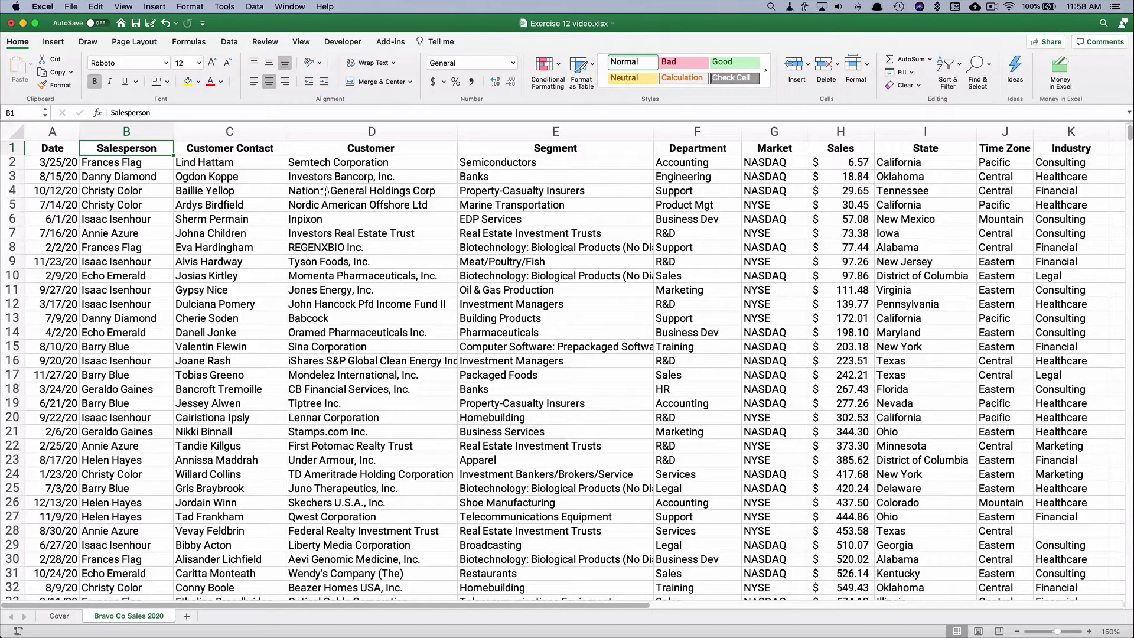
Review the header row of the sales data, from Date and Customer through to Industry
{"action": "left_click", "coordinate": [358, 147]}
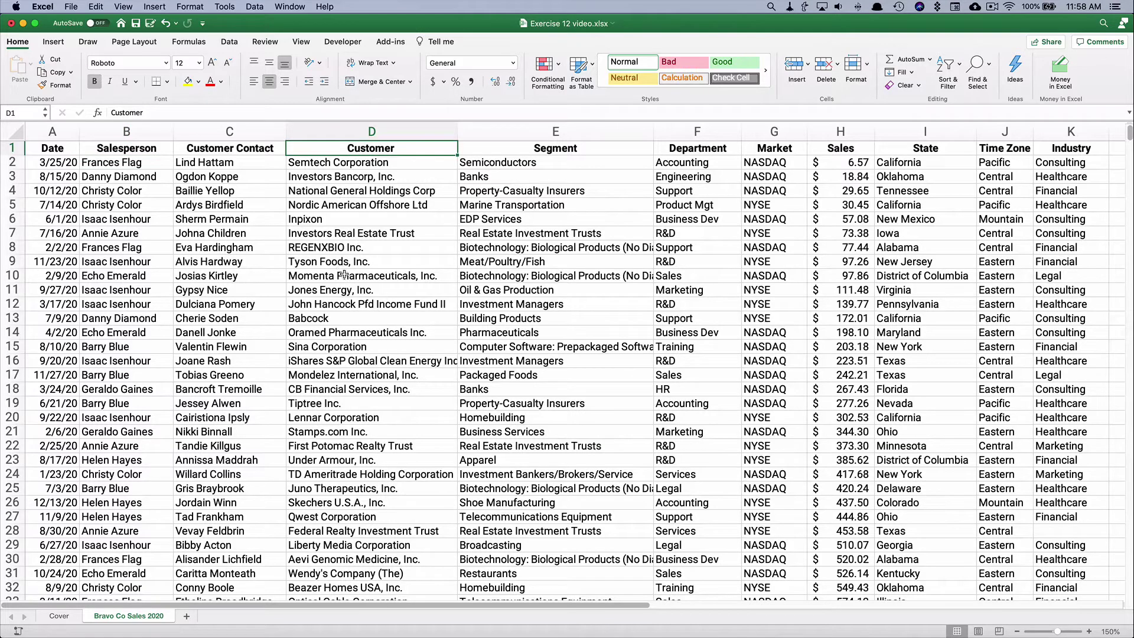
{"action": "left_click", "coordinate": [556, 151]}
{"action": "key", "text": "Right"}
{"action": "key", "text": "Right"}
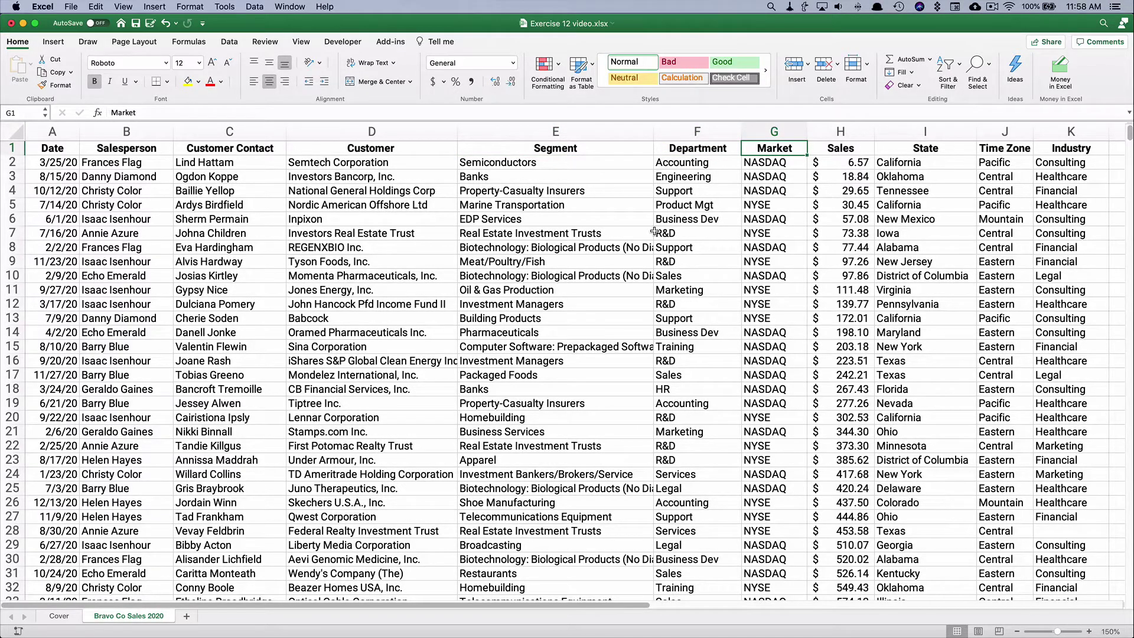
{"action": "key", "text": "Right"}
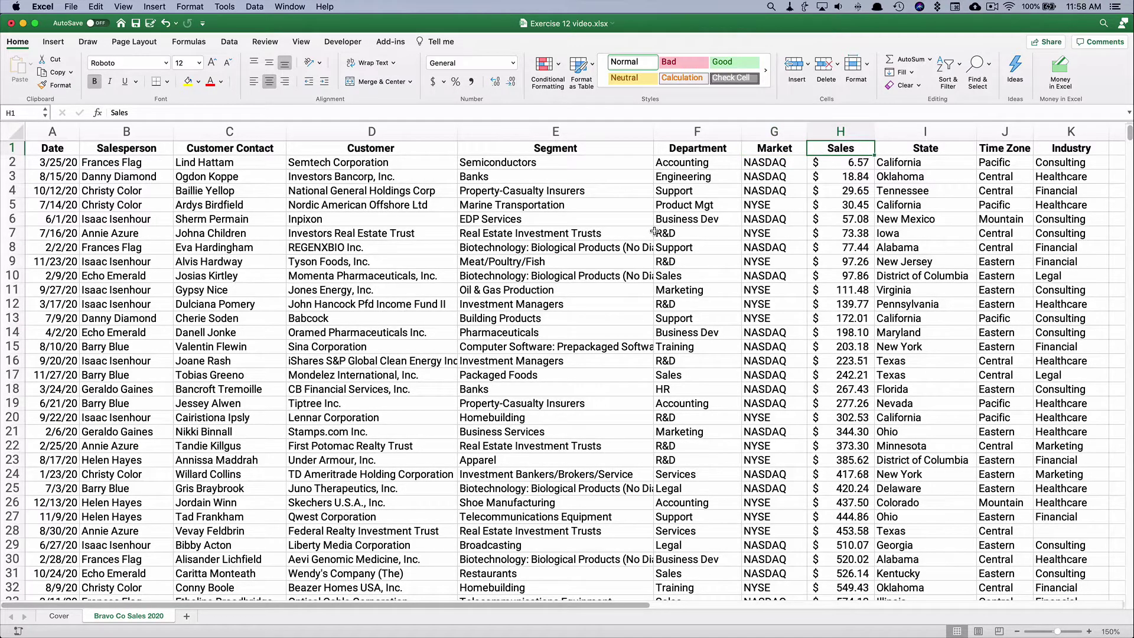
{"action": "key", "text": "Right"}
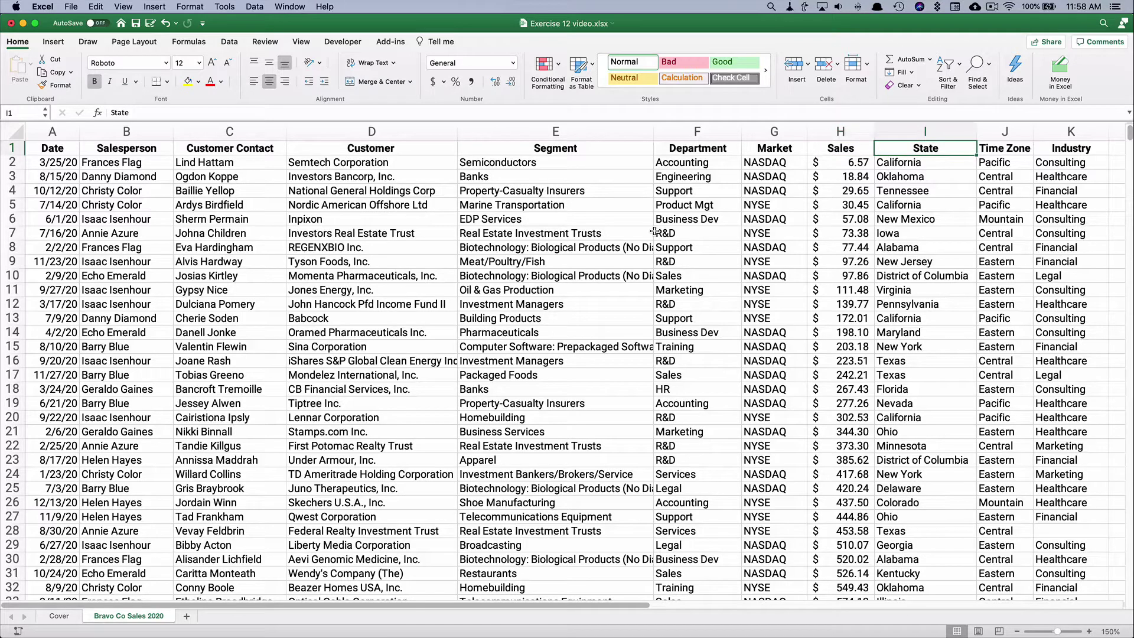
{"action": "key", "text": "Right"}
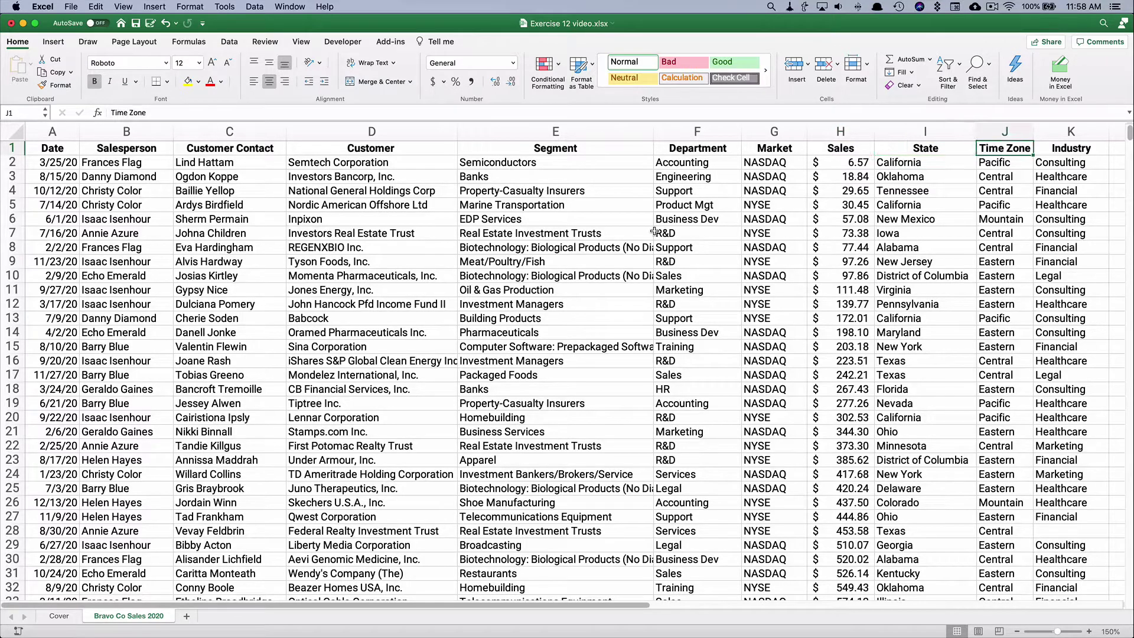
{"action": "key", "text": "Right"}
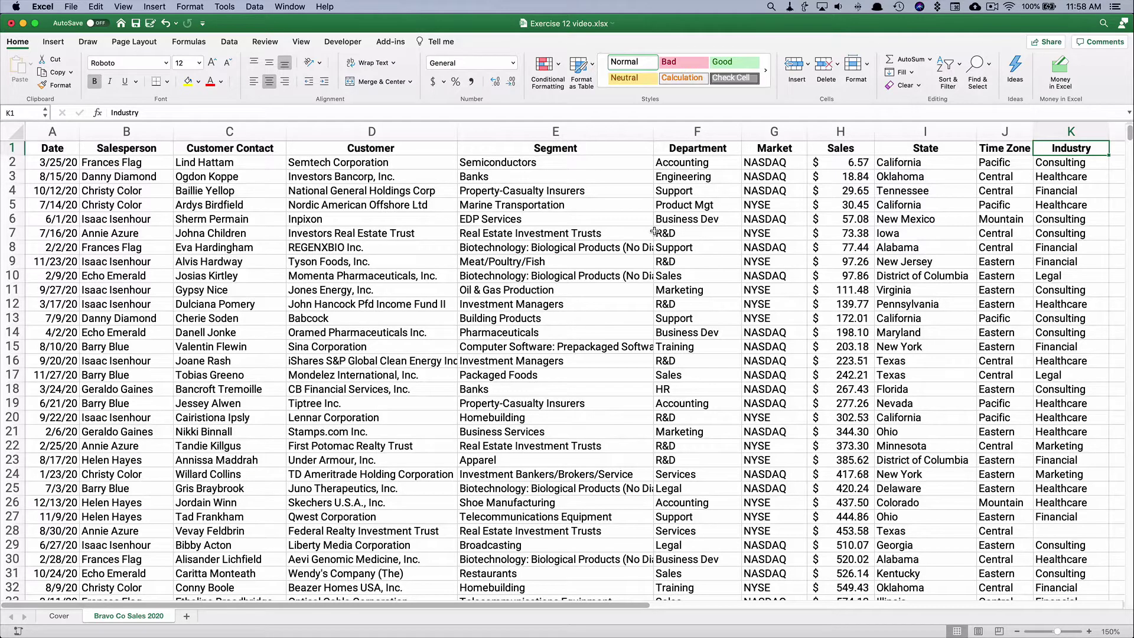
{"action": "left_click", "coordinate": [327, 312]}
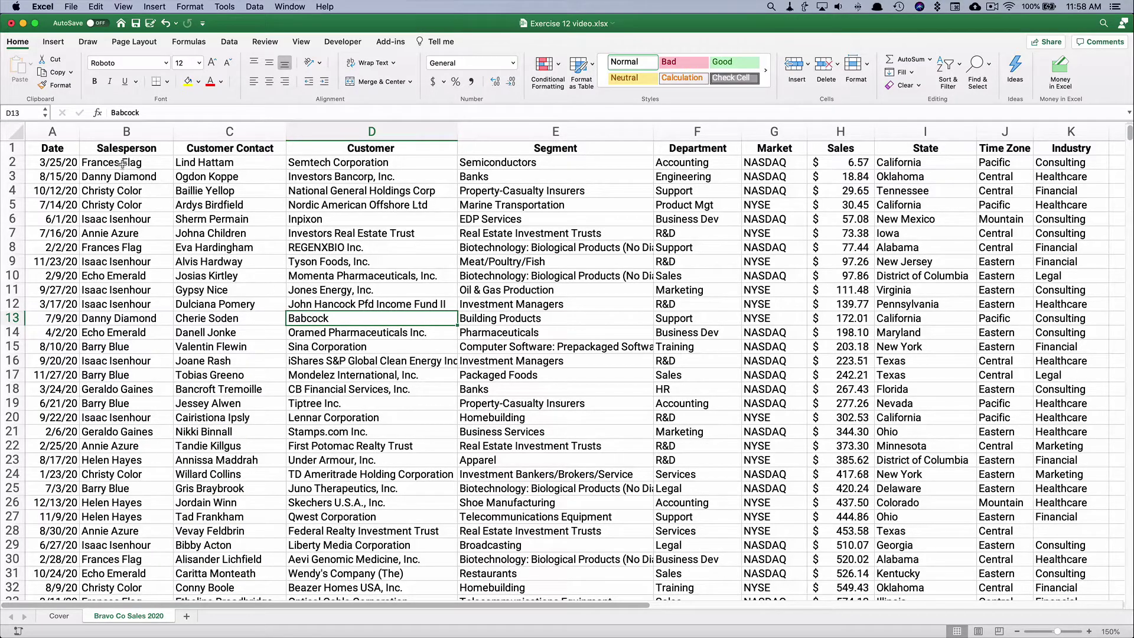
{"action": "left_click_drag", "start_coordinate": [45, 147], "coordinate": [392, 147]}
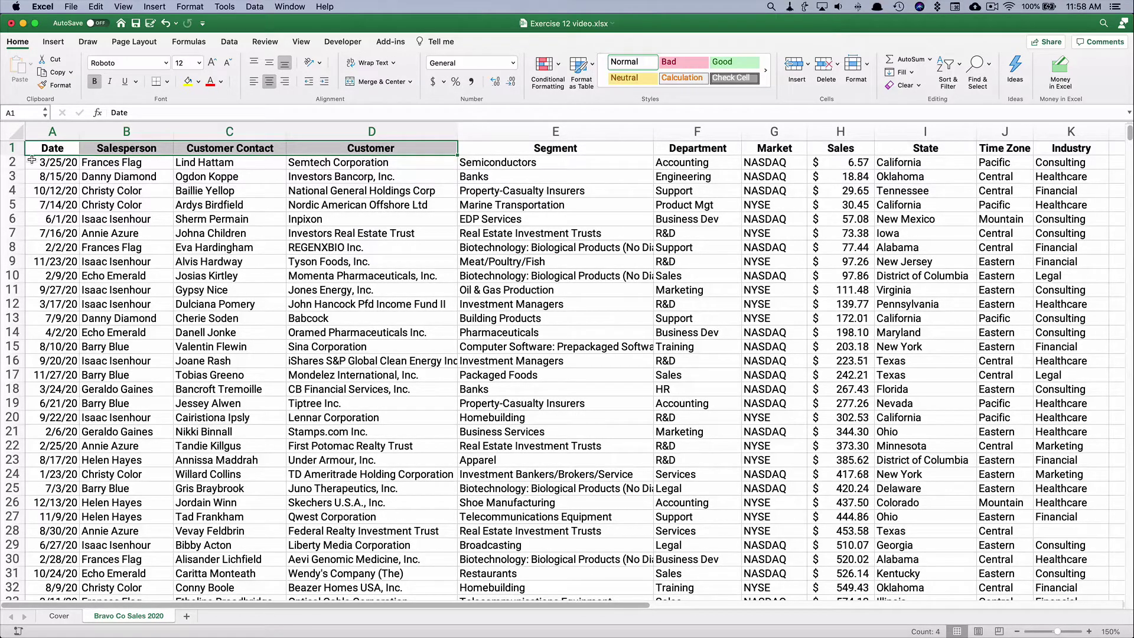
Turn on filters for the sales data and sort it by Date in ascending order
{"action": "left_click", "coordinate": [383, 244]}
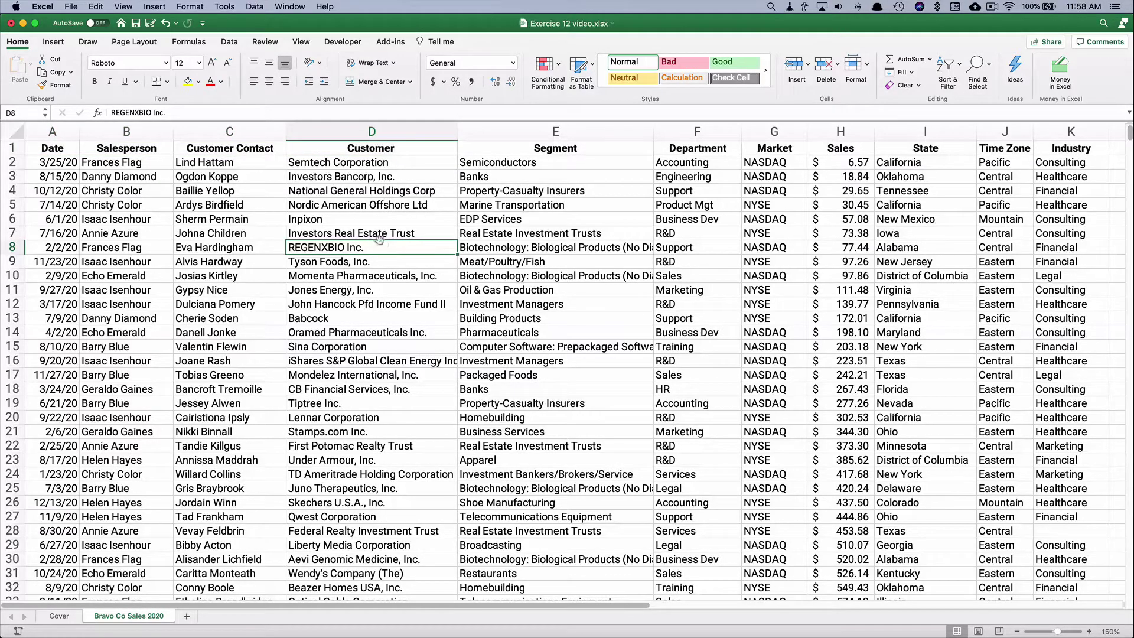
{"action": "left_click", "coordinate": [229, 41]}
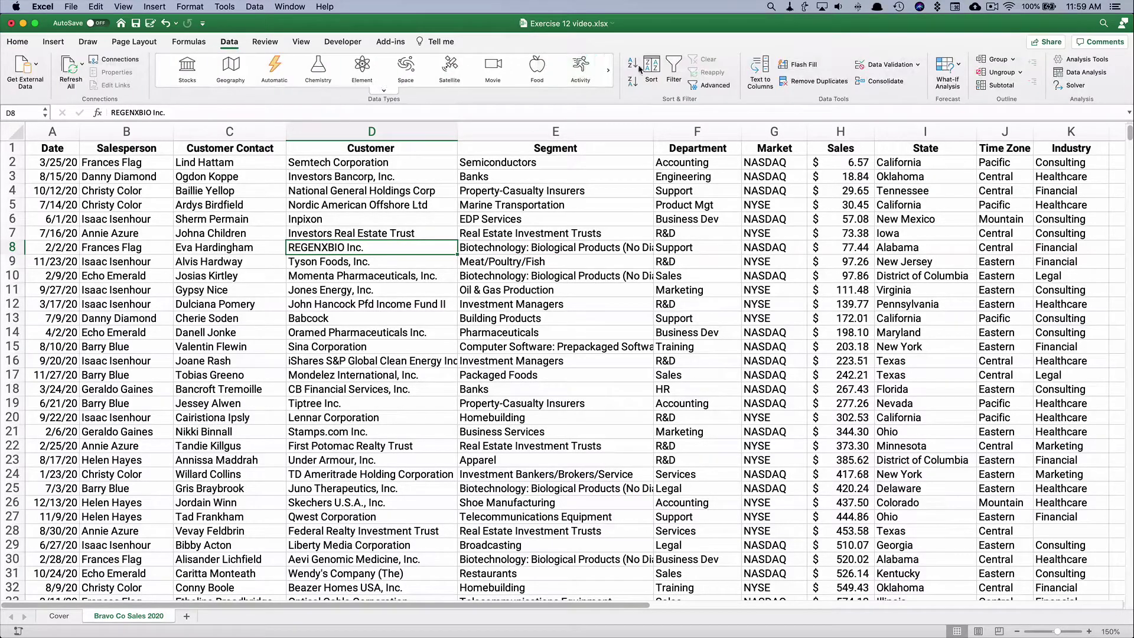
{"action": "left_click", "coordinate": [671, 66]}
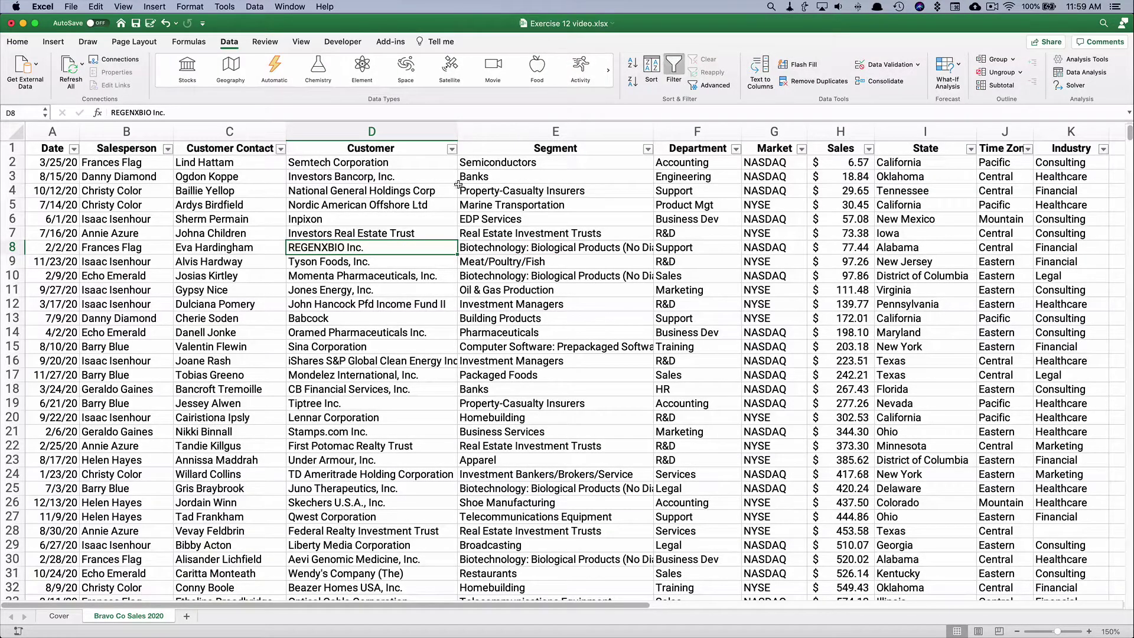
{"action": "left_click", "coordinate": [74, 149]}
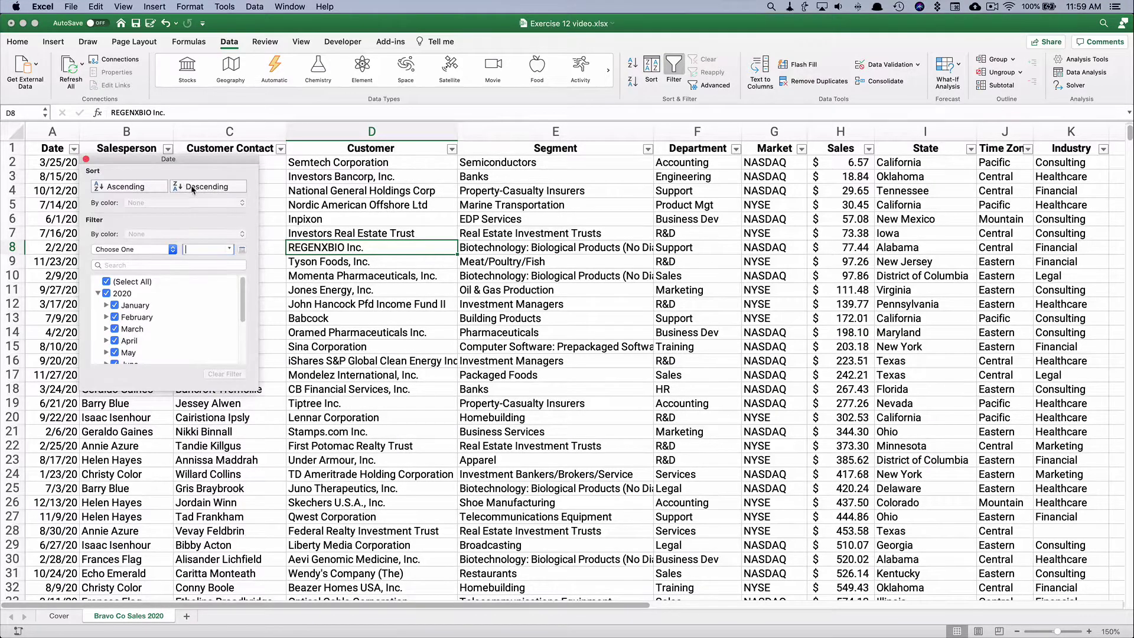
{"action": "left_click", "coordinate": [139, 187]}
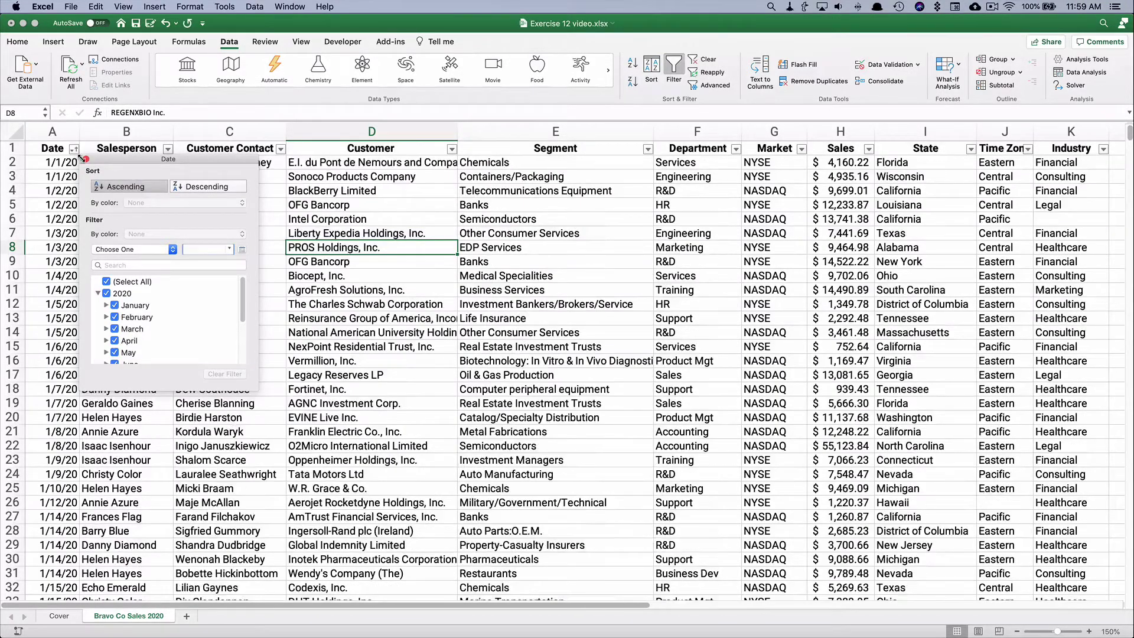
{"action": "left_click", "coordinate": [84, 159]}
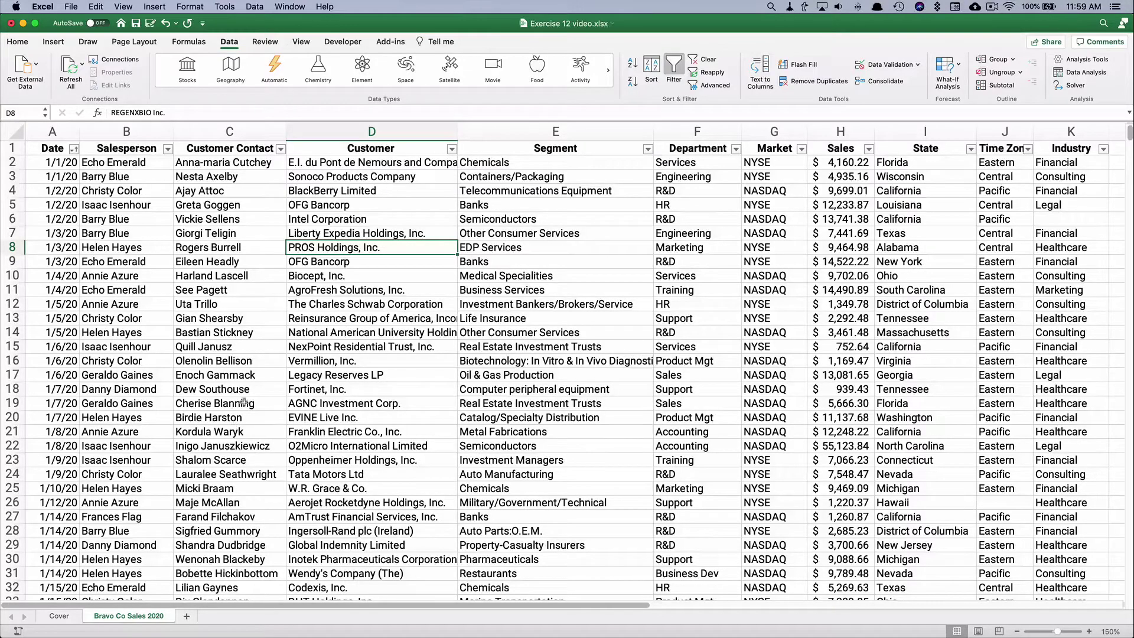
Create a PivotTable on a new worksheet from the range 'Bravo Co Sales 2020'!$A$1:$K$1001
{"action": "left_click", "coordinate": [115, 233]}
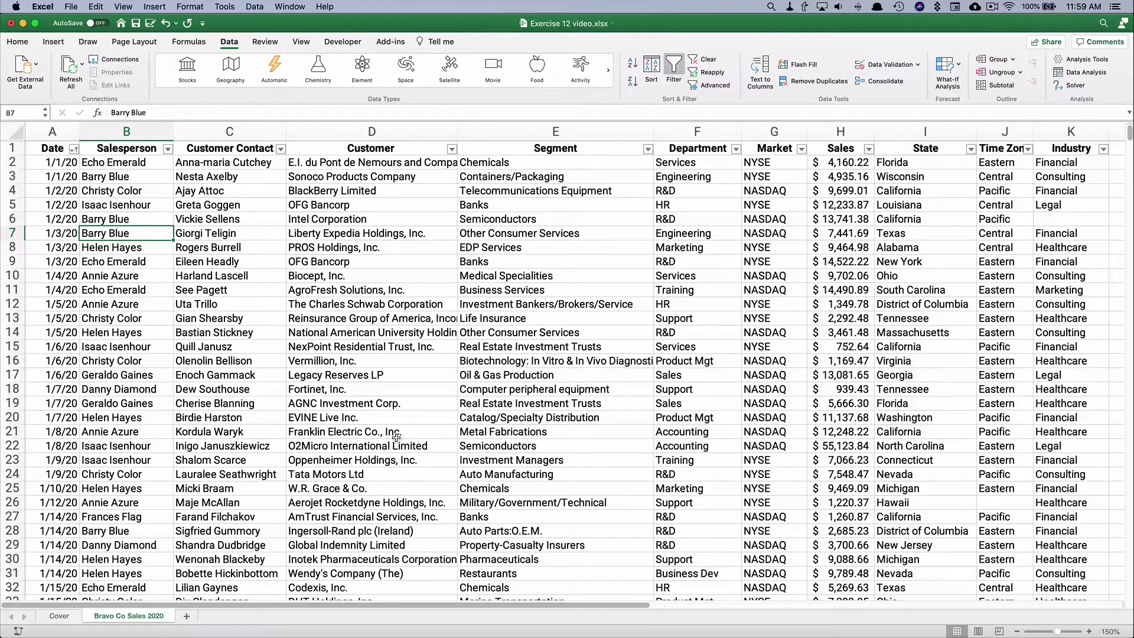
{"action": "left_click", "coordinate": [60, 47]}
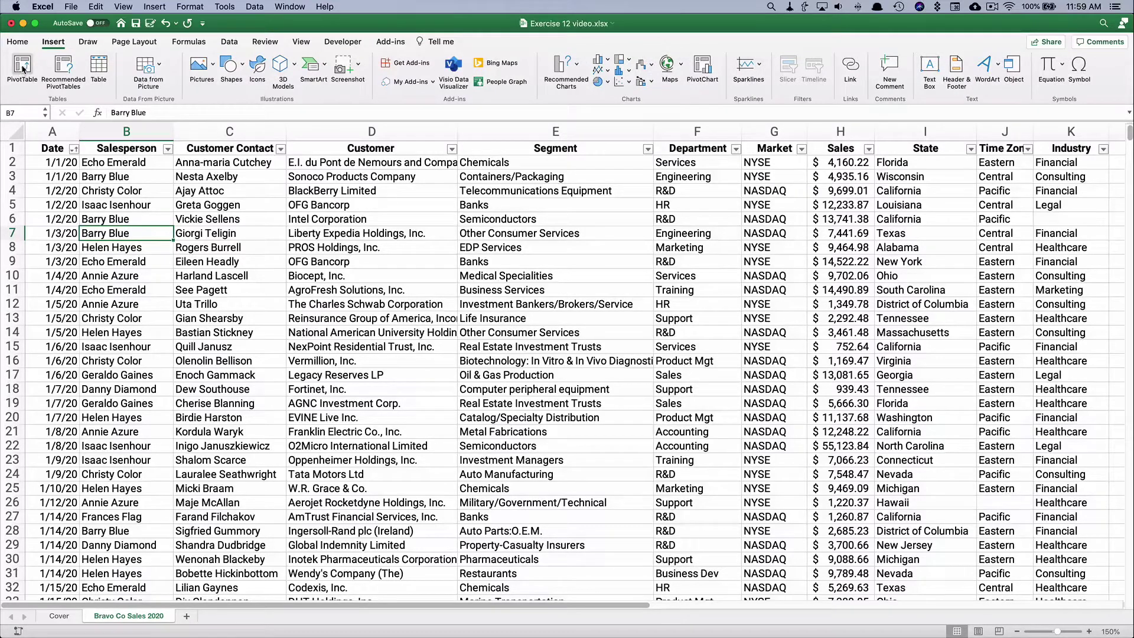
{"action": "left_click", "coordinate": [22, 68]}
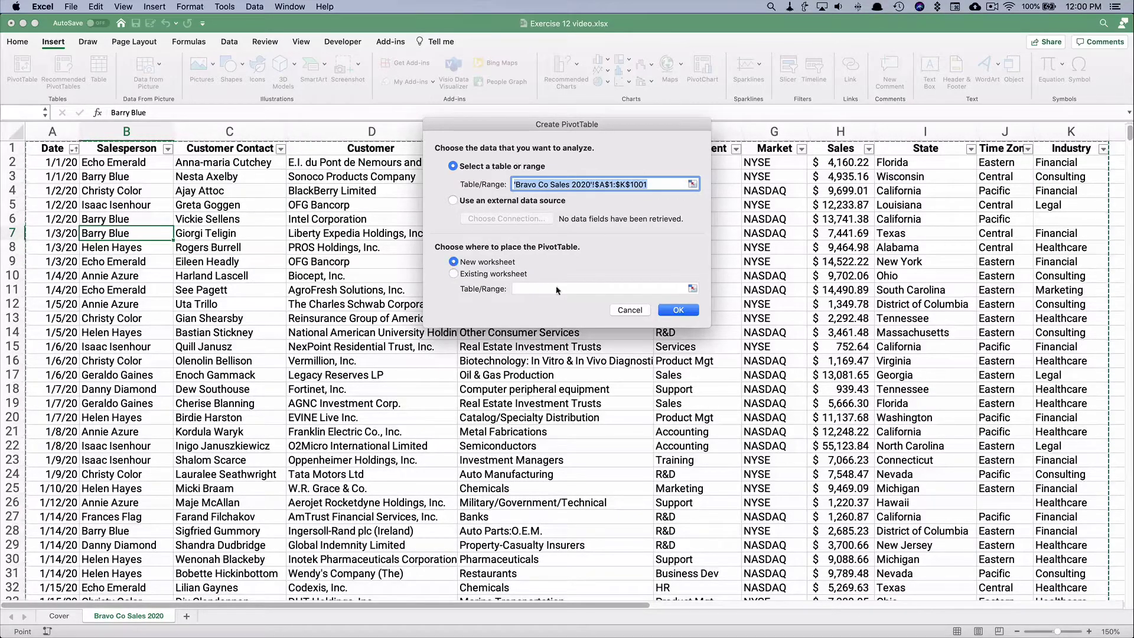
{"action": "left_click", "coordinate": [677, 310]}
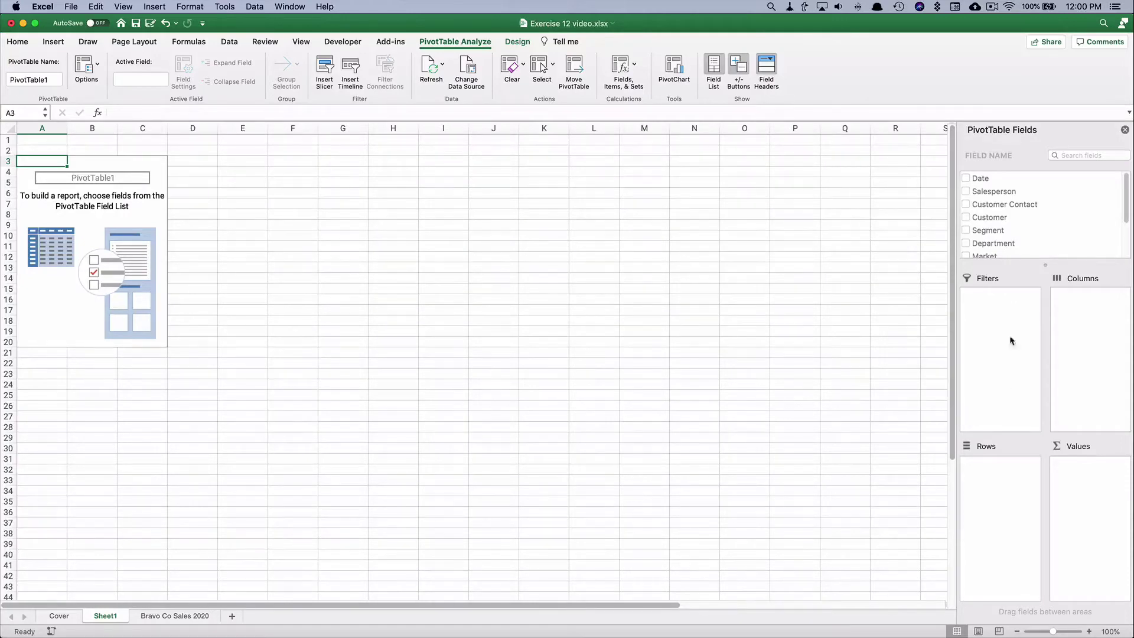
Add the Sales field to the PivotTable's values, summarized by Sum
{"action": "scroll", "coordinate": [1016, 236], "scroll_direction": "down", "scroll_amount": 3}
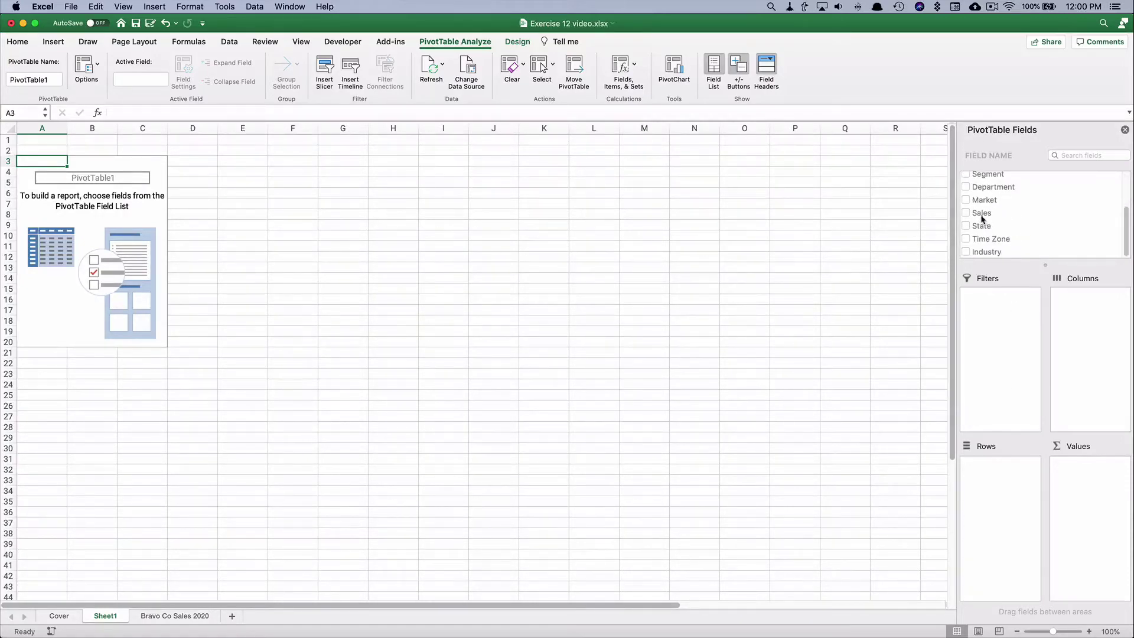
{"action": "left_click_drag", "start_coordinate": [982, 214], "coordinate": [1094, 466]}
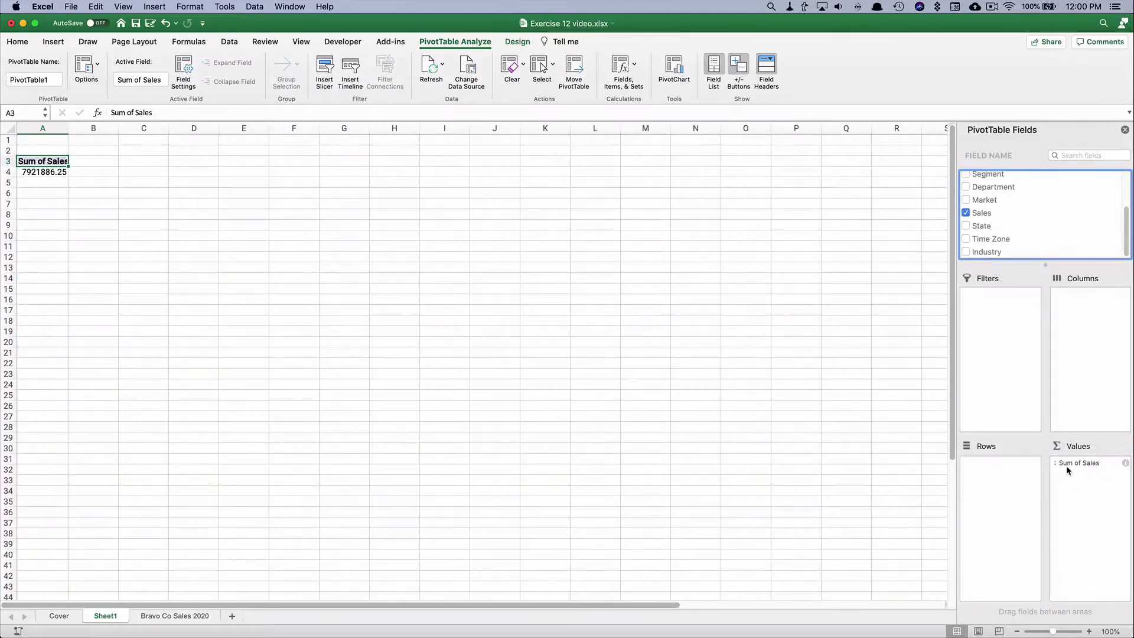
{"action": "left_click", "coordinate": [1126, 464]}
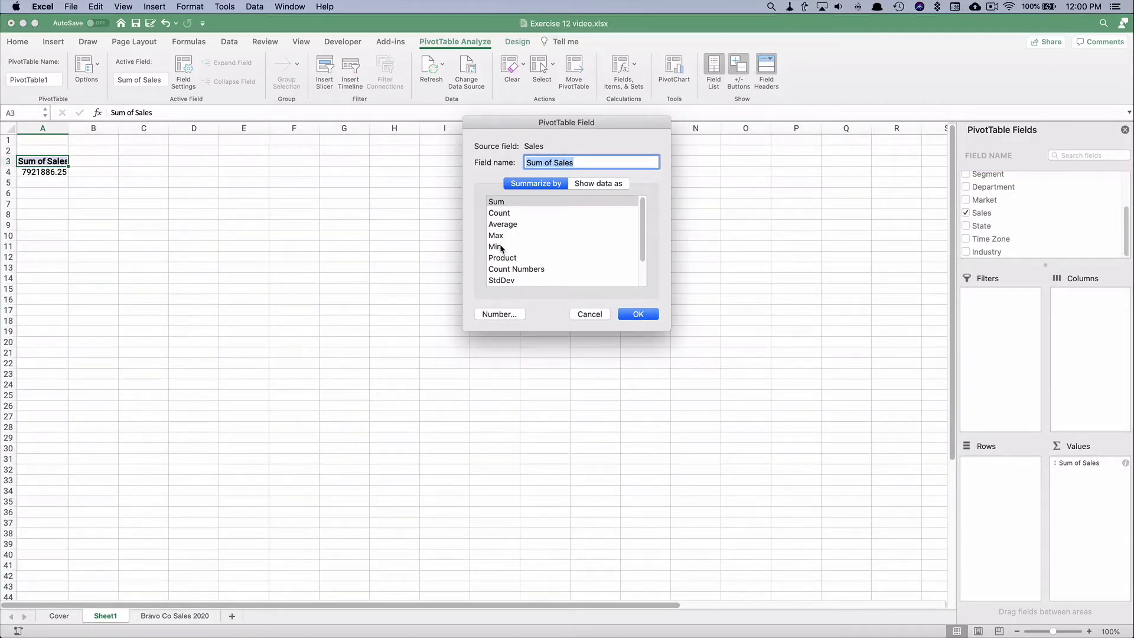
{"action": "left_click", "coordinate": [640, 313]}
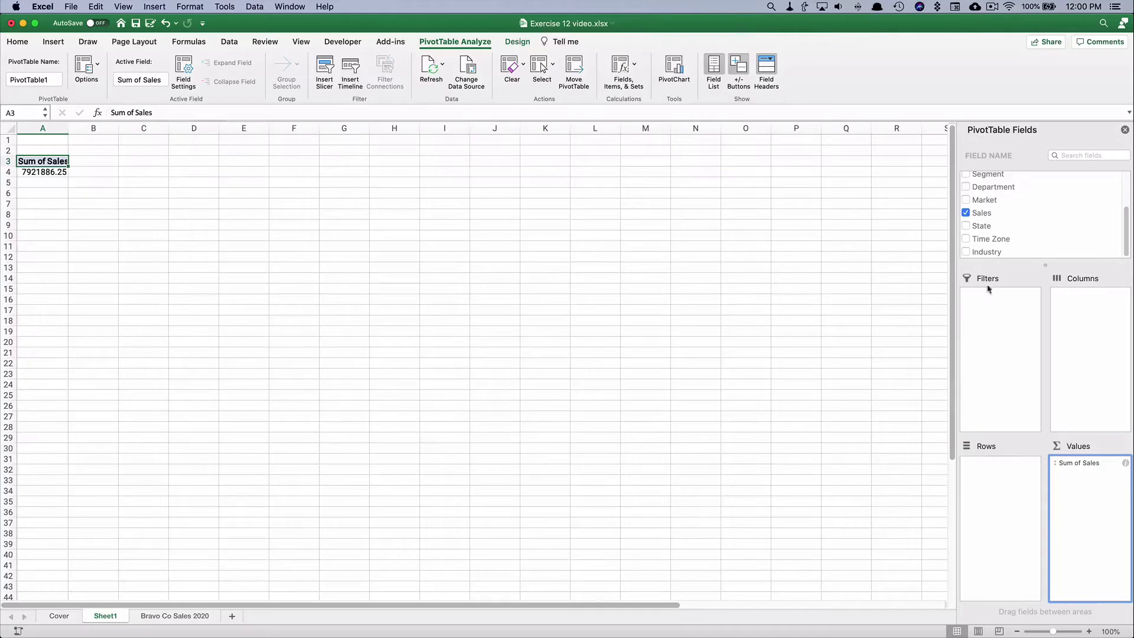
Add the Industry field to the PivotTable's rows and leave the PivotTable selection
{"action": "left_click", "coordinate": [985, 252]}
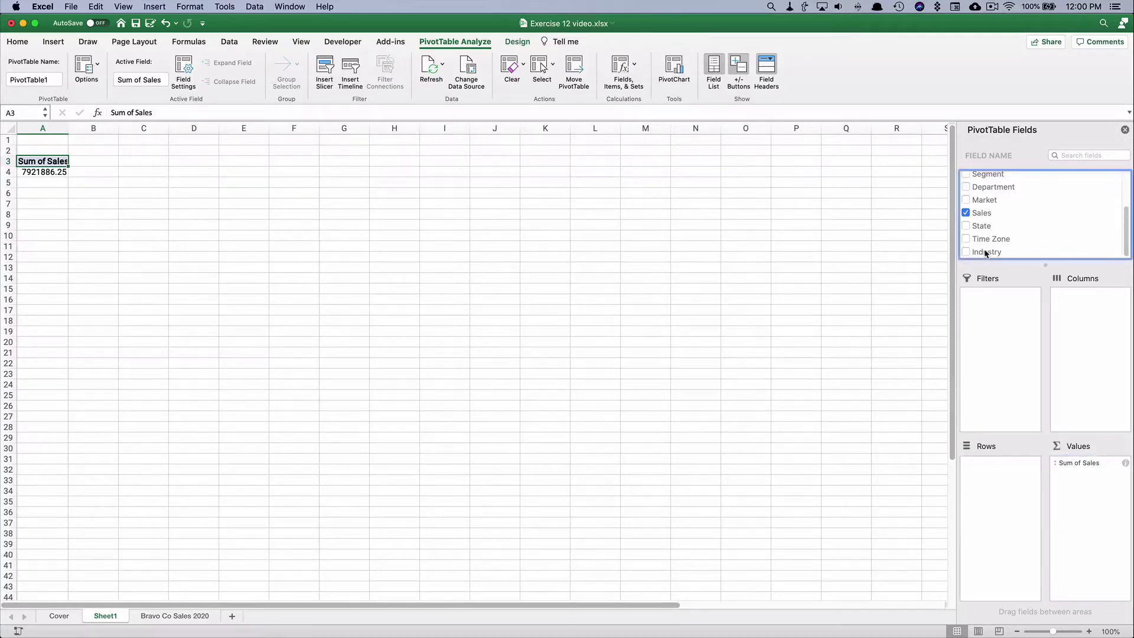
{"action": "left_click_drag", "start_coordinate": [984, 256], "coordinate": [1002, 478]}
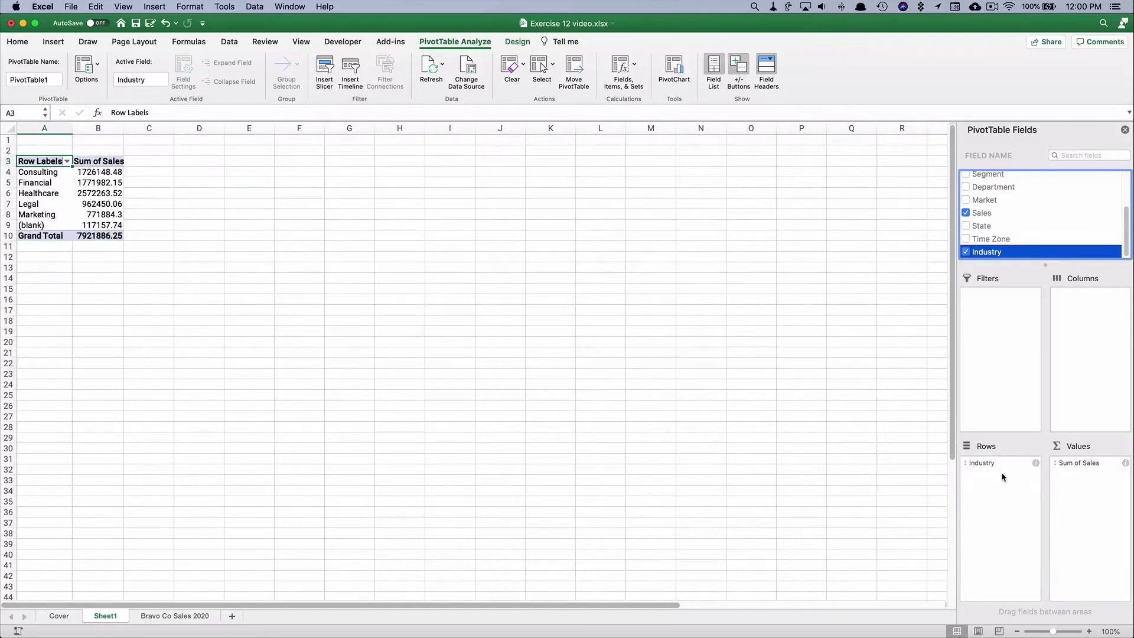
{"action": "key", "text": "alt+super+l"}
{"action": "left_click", "coordinate": [169, 298]}
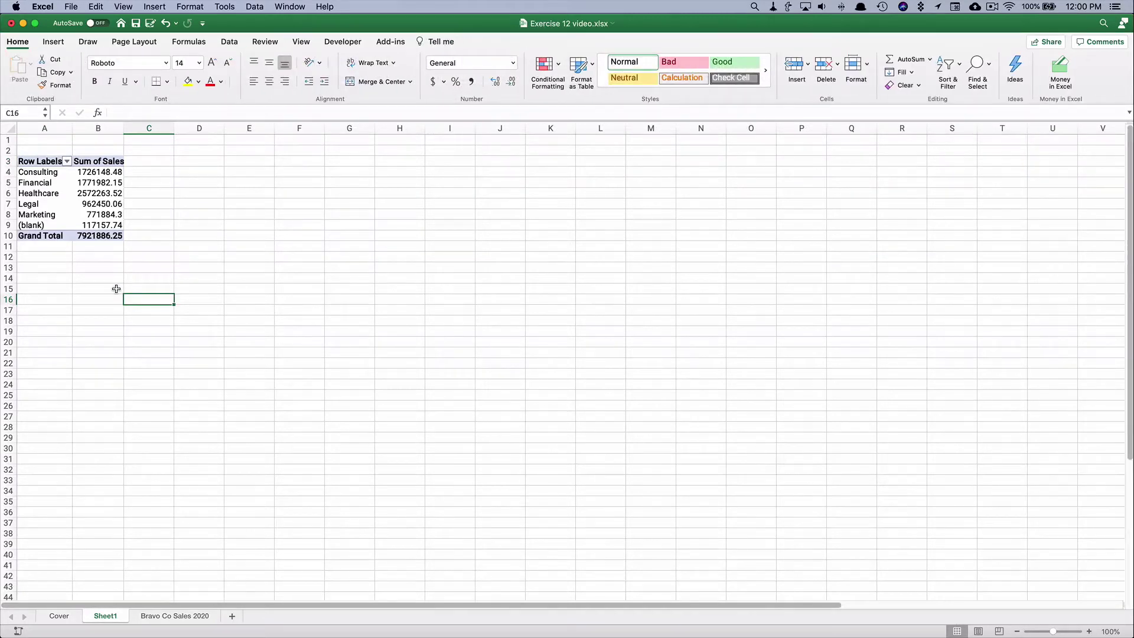
Try the Industry field in the PivotTable's columns and return it to the rows
{"action": "key", "text": "alt+super+l"}
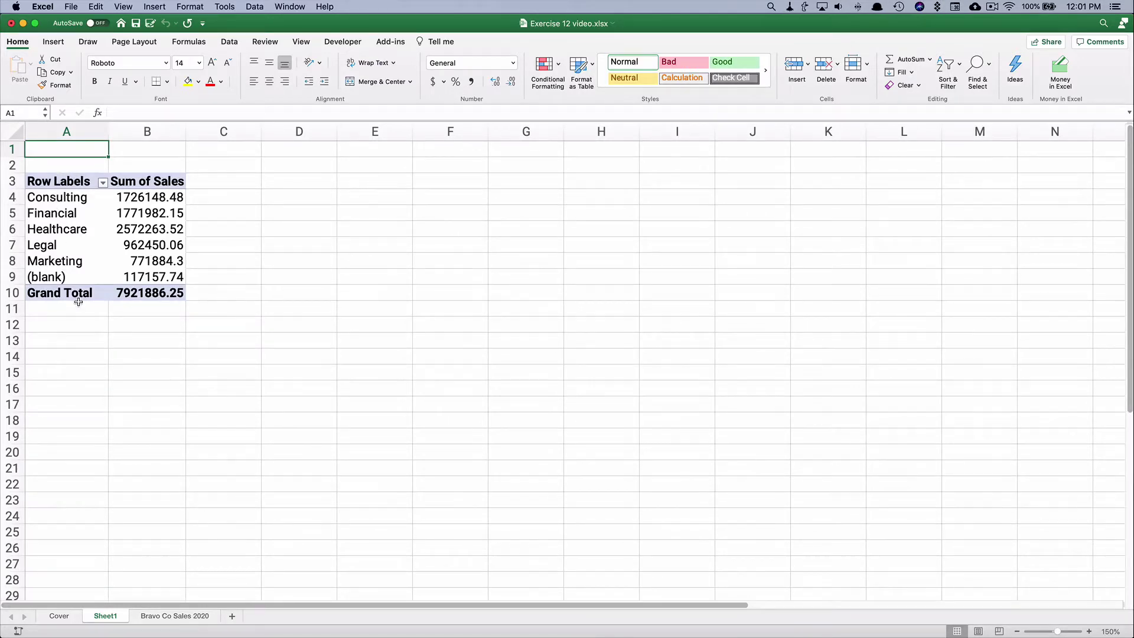
{"action": "left_click", "coordinate": [67, 230]}
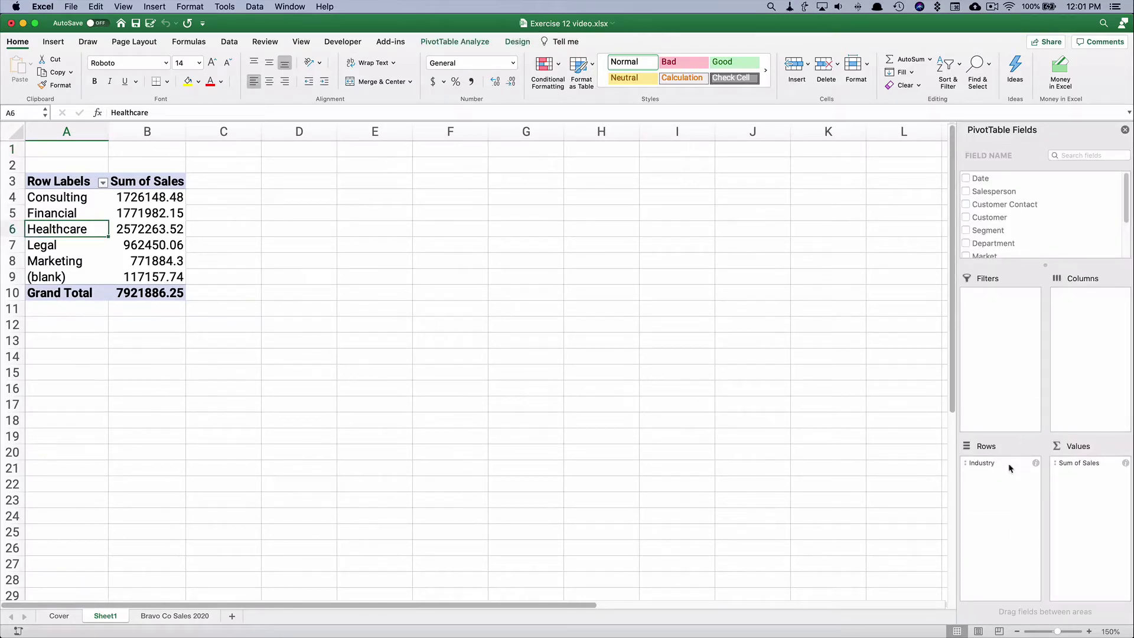
{"action": "left_click_drag", "start_coordinate": [986, 466], "coordinate": [1096, 311]}
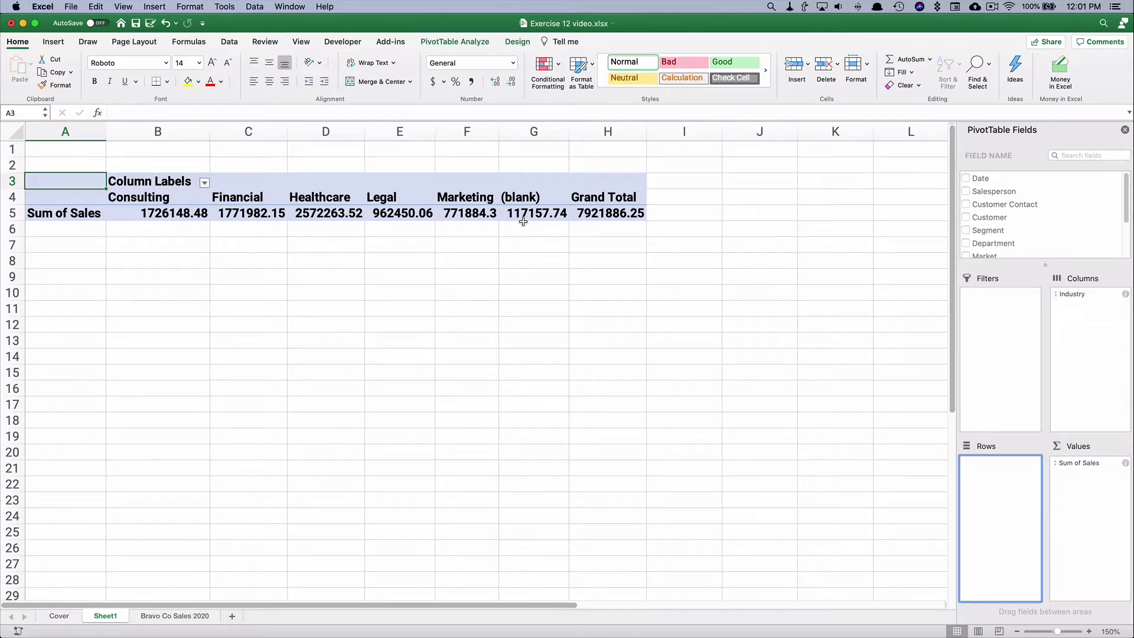
{"action": "left_click_drag", "start_coordinate": [1086, 292], "coordinate": [1013, 477]}
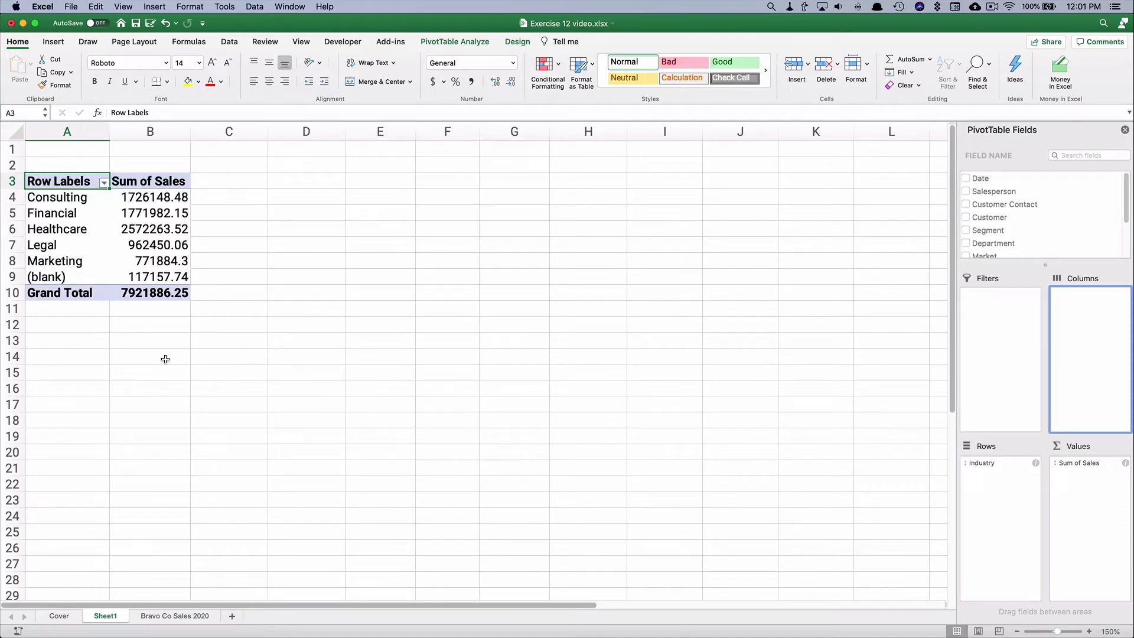
Apply the Accounting number format to the PivotTable's Sum of Sales values
{"action": "left_click", "coordinate": [140, 199]}
{"action": "left_click", "coordinate": [138, 183]}
{"action": "right_click", "coordinate": [143, 214]}
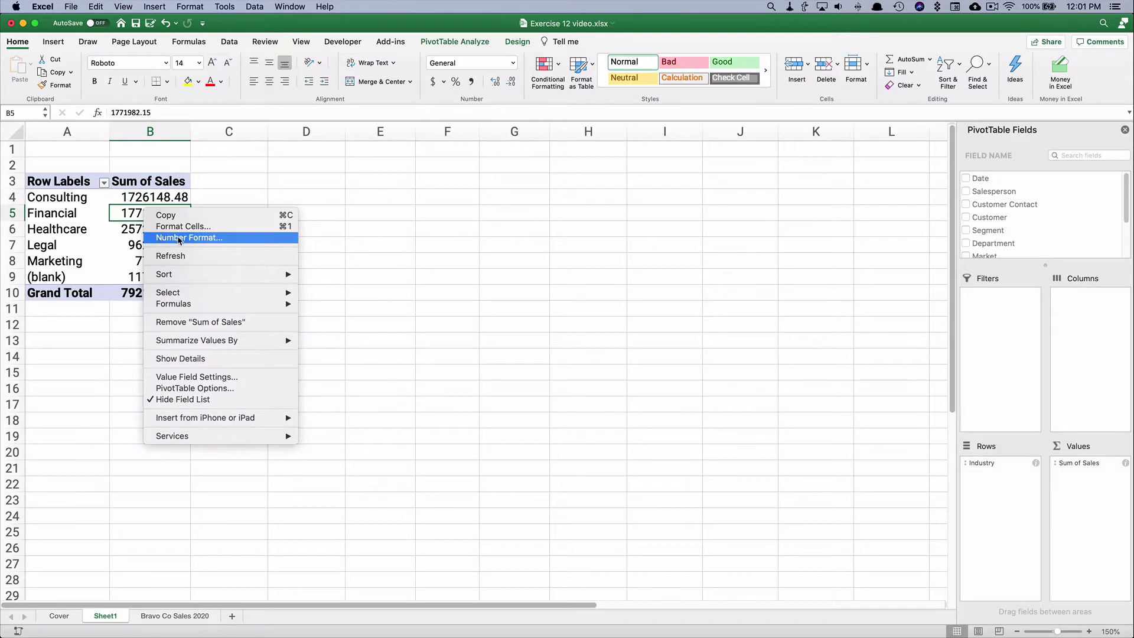
{"action": "left_click", "coordinate": [179, 239]}
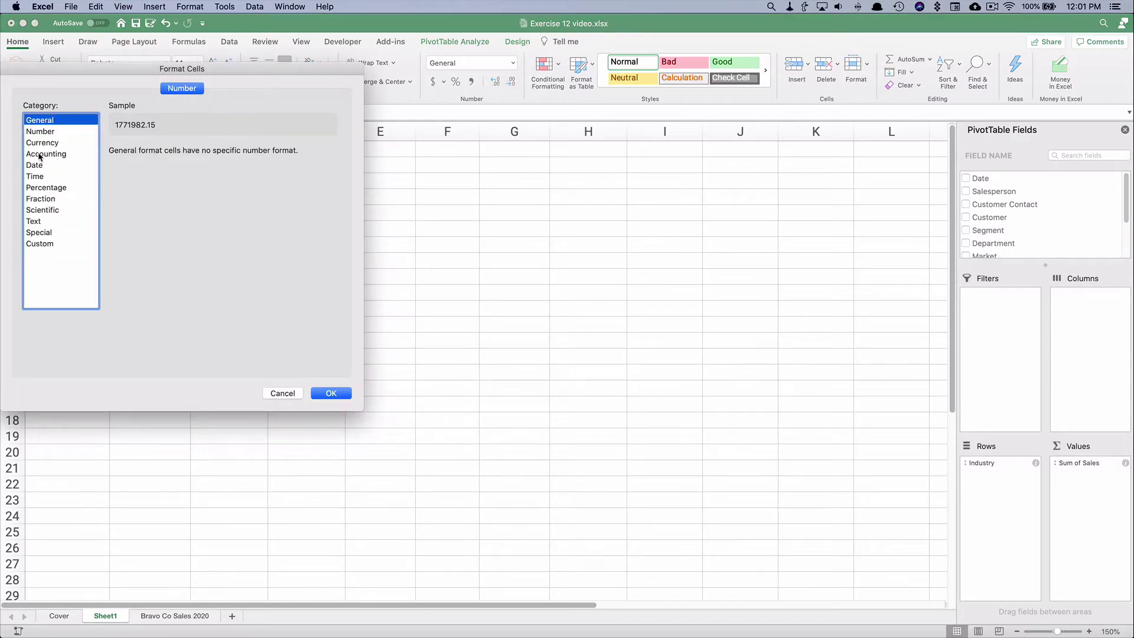
{"action": "left_click", "coordinate": [42, 155]}
{"action": "left_click", "coordinate": [324, 394]}
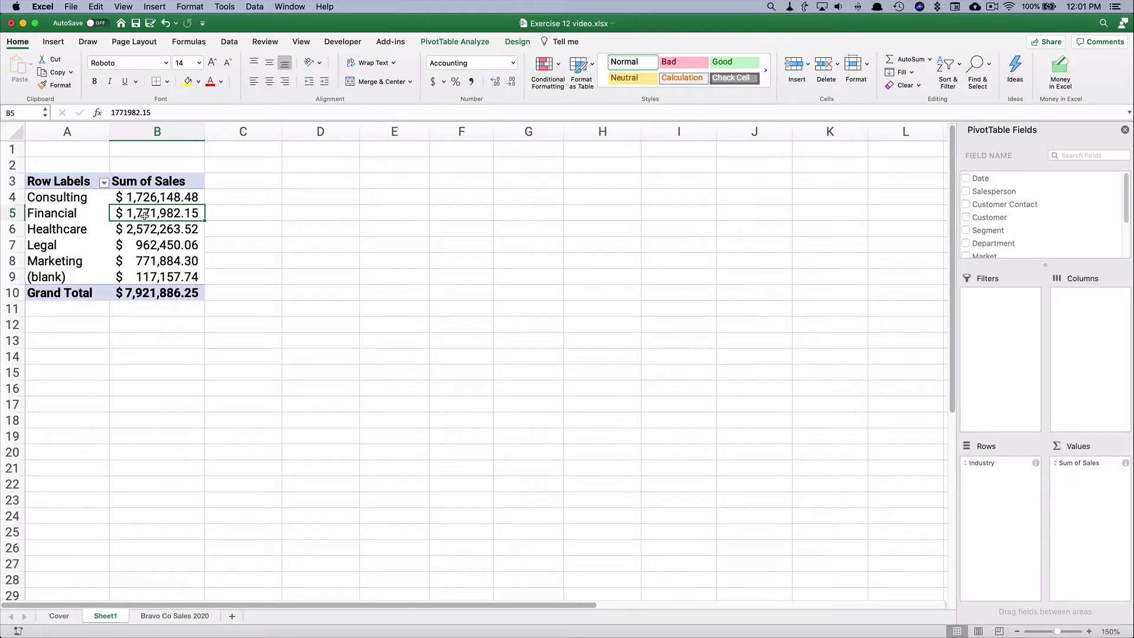
Set the Sum of Sales accounting format to 0 decimal places
{"action": "right_click", "coordinate": [145, 216]}
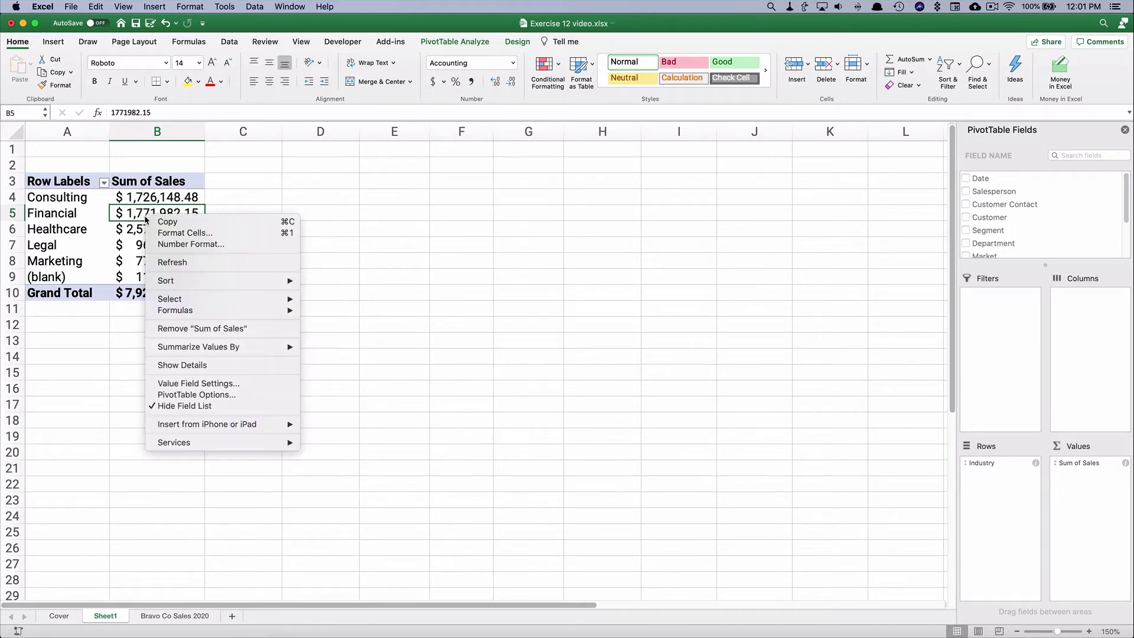
{"action": "left_click", "coordinate": [183, 244]}
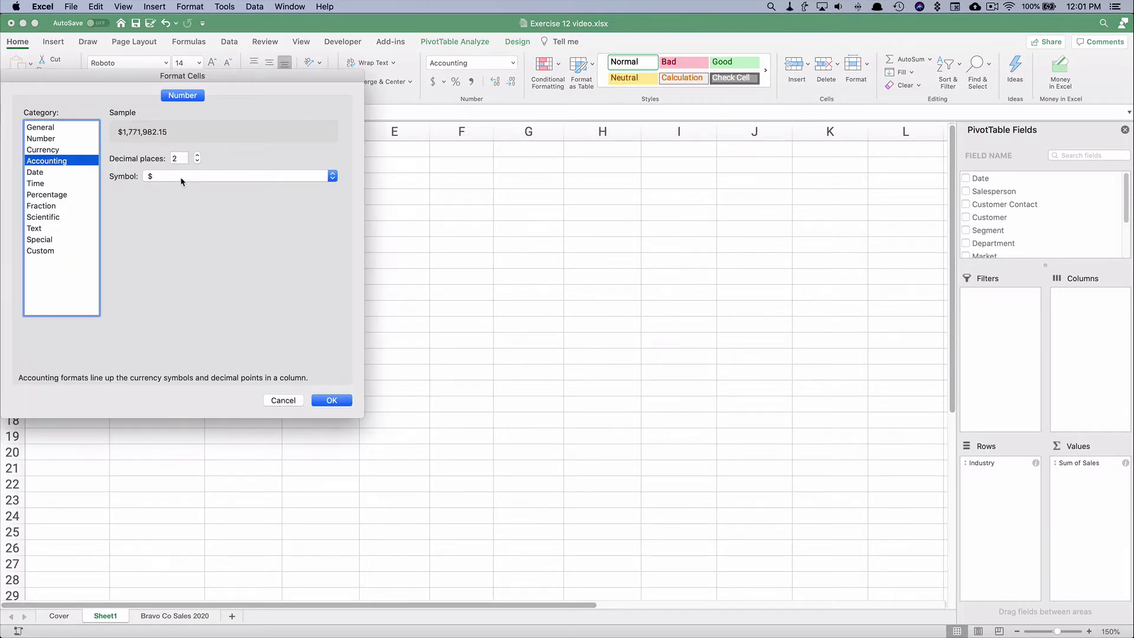
{"action": "left_click", "coordinate": [197, 161]}
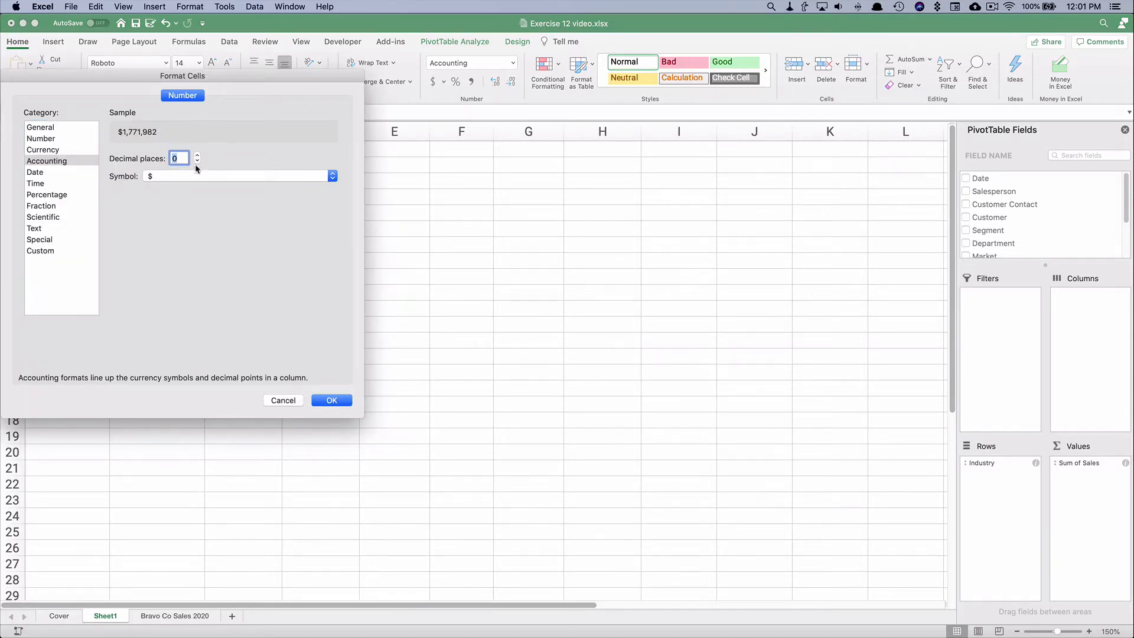
{"action": "left_click", "coordinate": [332, 402]}
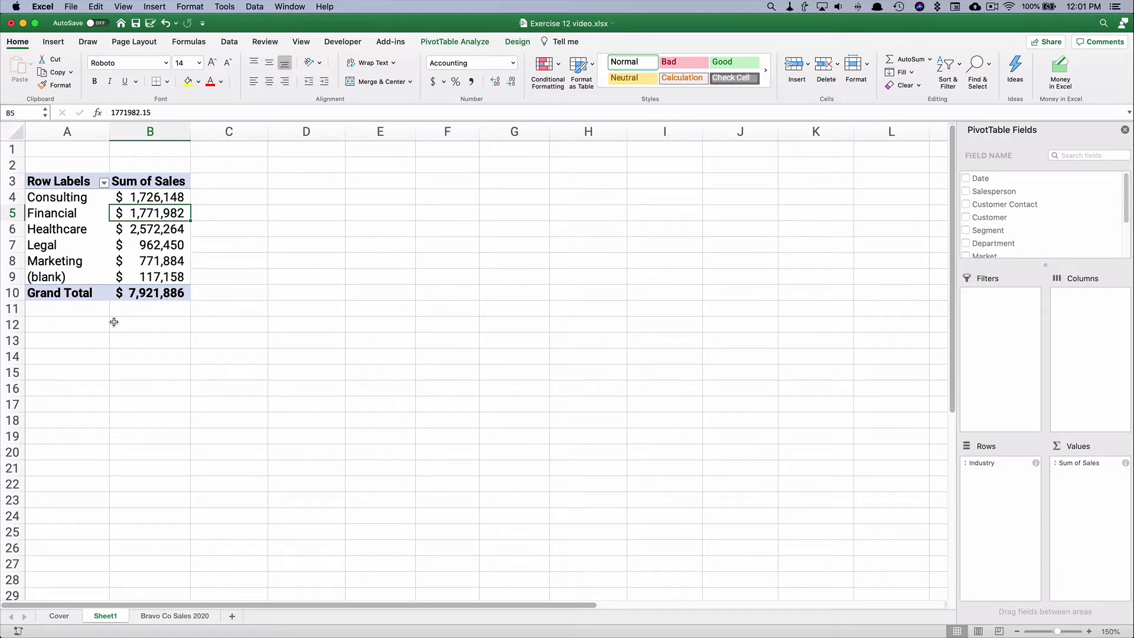
Insert a PivotChart from the PivotTable, move it beside the table and enlarge it to span about C2 to J22
{"action": "left_click", "coordinate": [58, 230]}
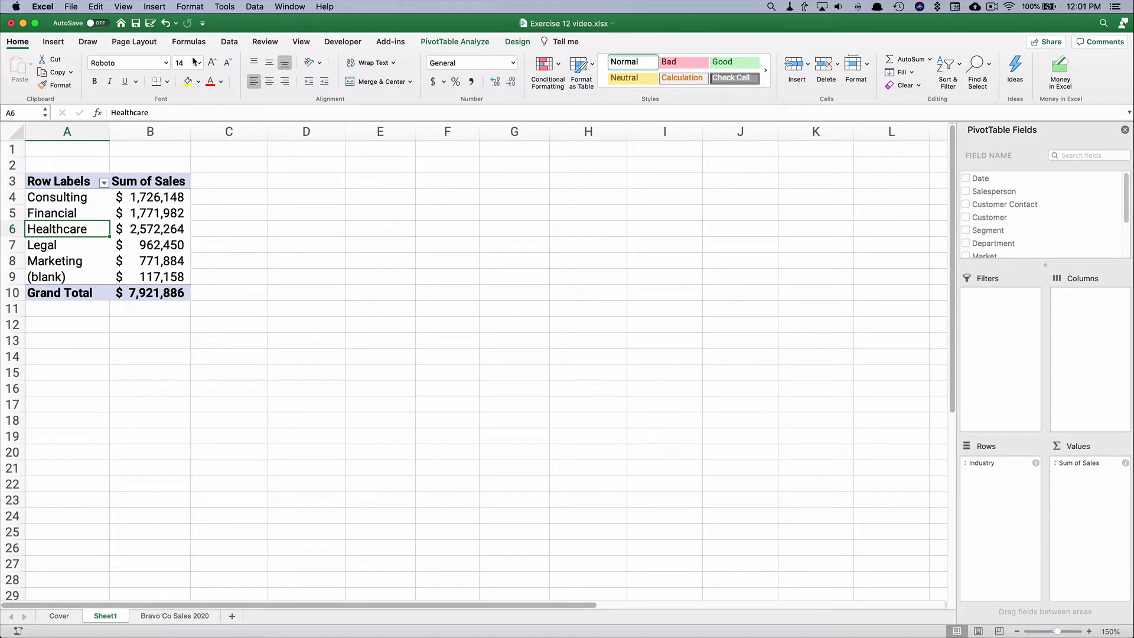
{"action": "left_click", "coordinate": [53, 42]}
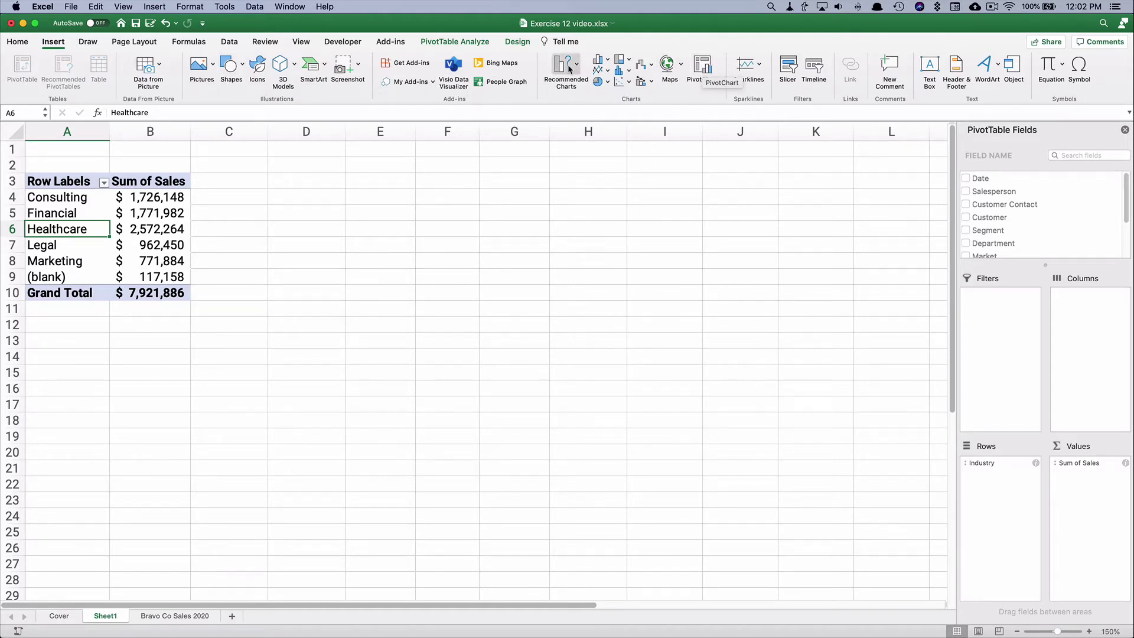
{"action": "left_click", "coordinate": [704, 72]}
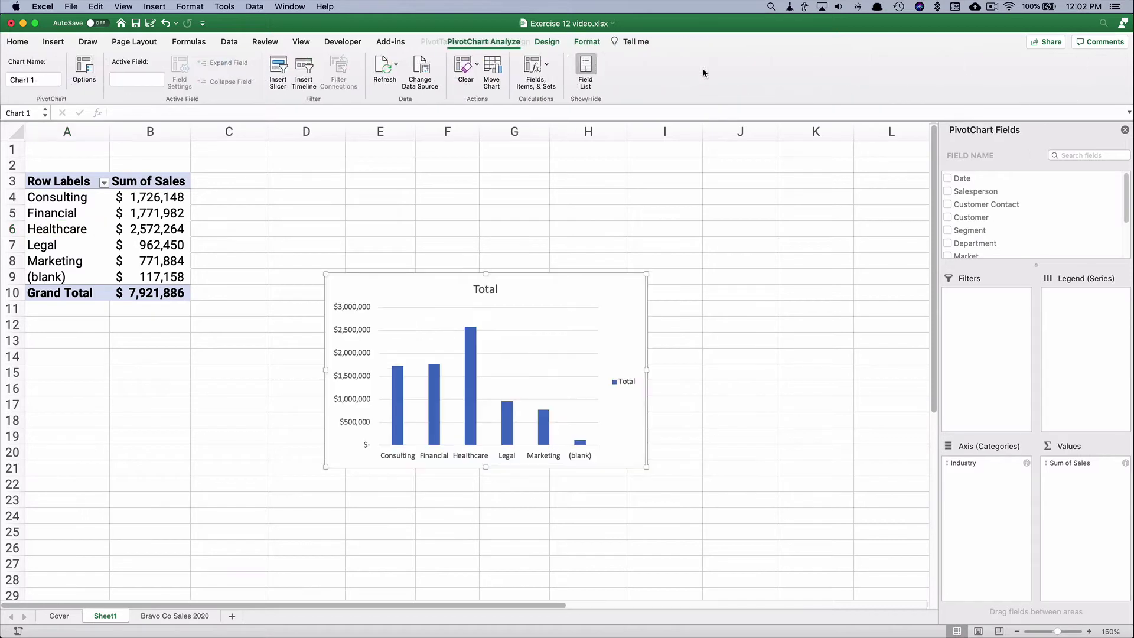
{"action": "left_click_drag", "start_coordinate": [424, 272], "coordinate": [349, 160]}
{"action": "left_click_drag", "start_coordinate": [573, 355], "coordinate": [717, 487]}
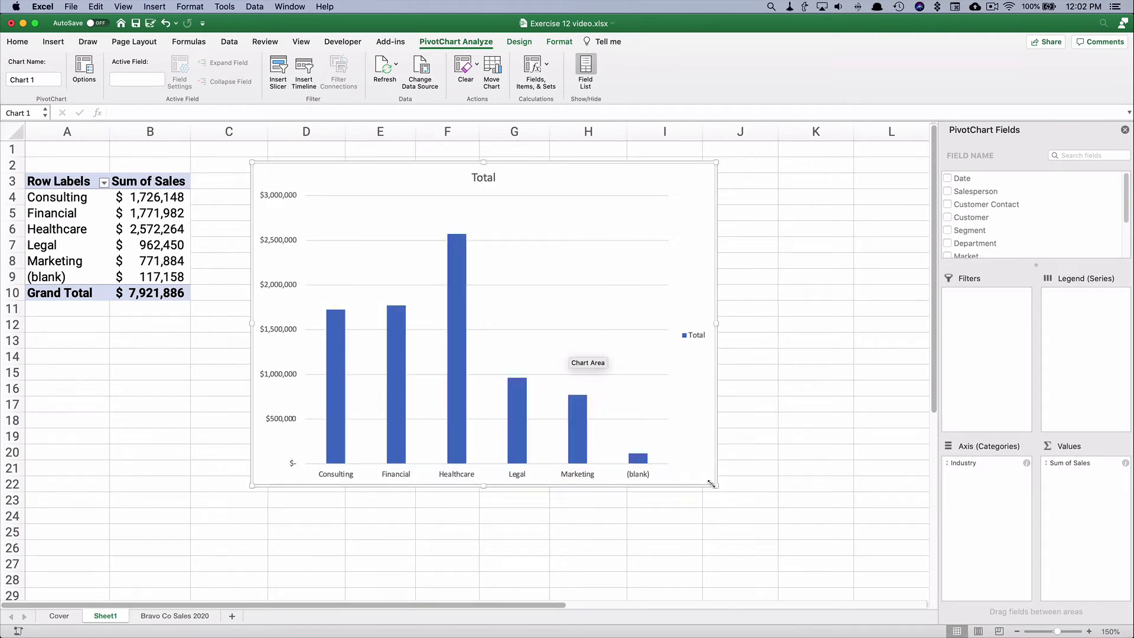
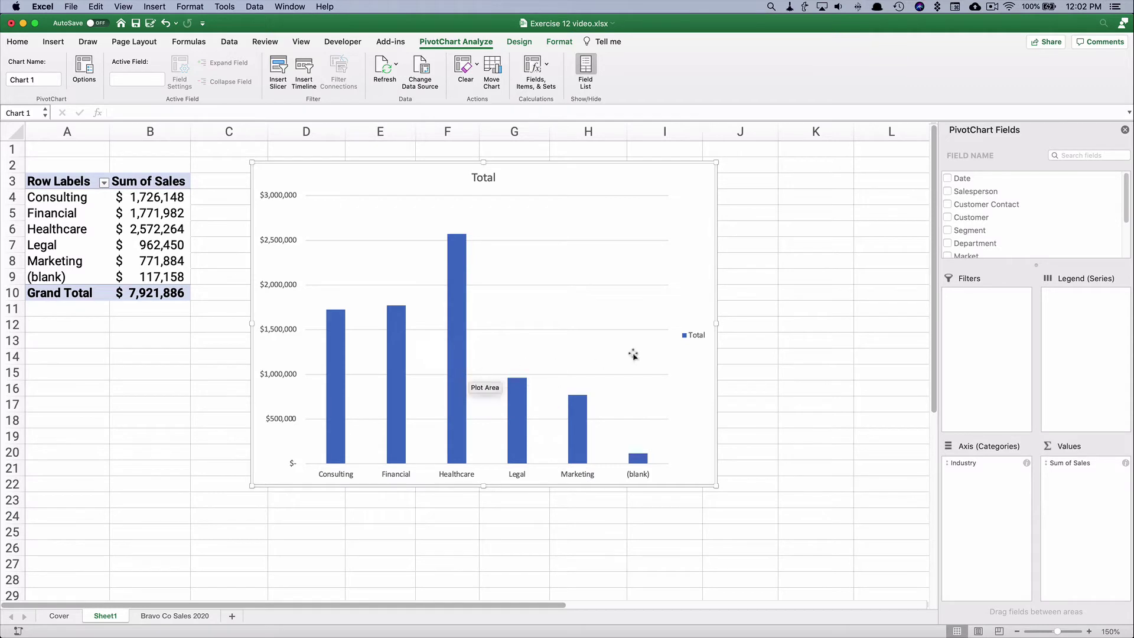
Delete the PivotChart's legend and its major horizontal gridlines
{"action": "left_click", "coordinate": [696, 336]}
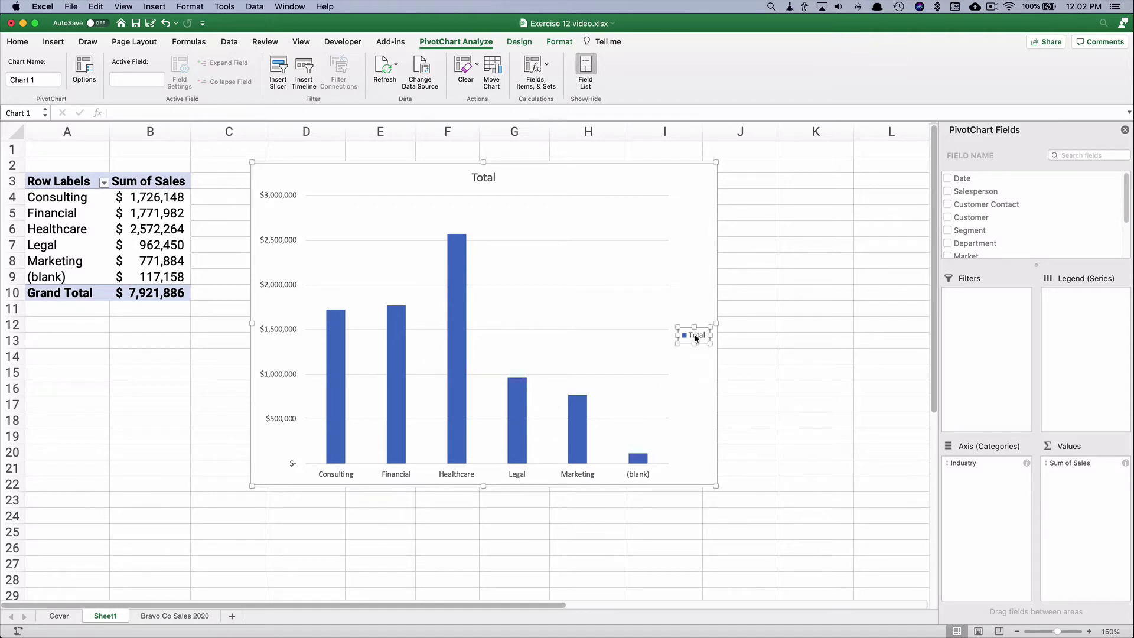
{"action": "key", "text": "Delete"}
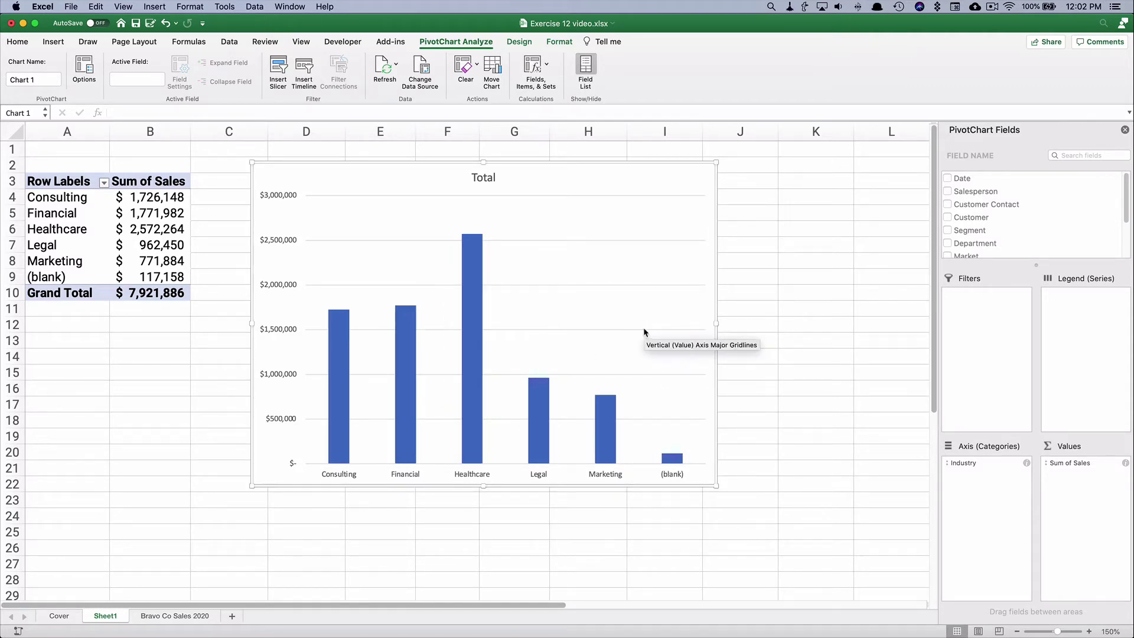
{"action": "left_click", "coordinate": [644, 329]}
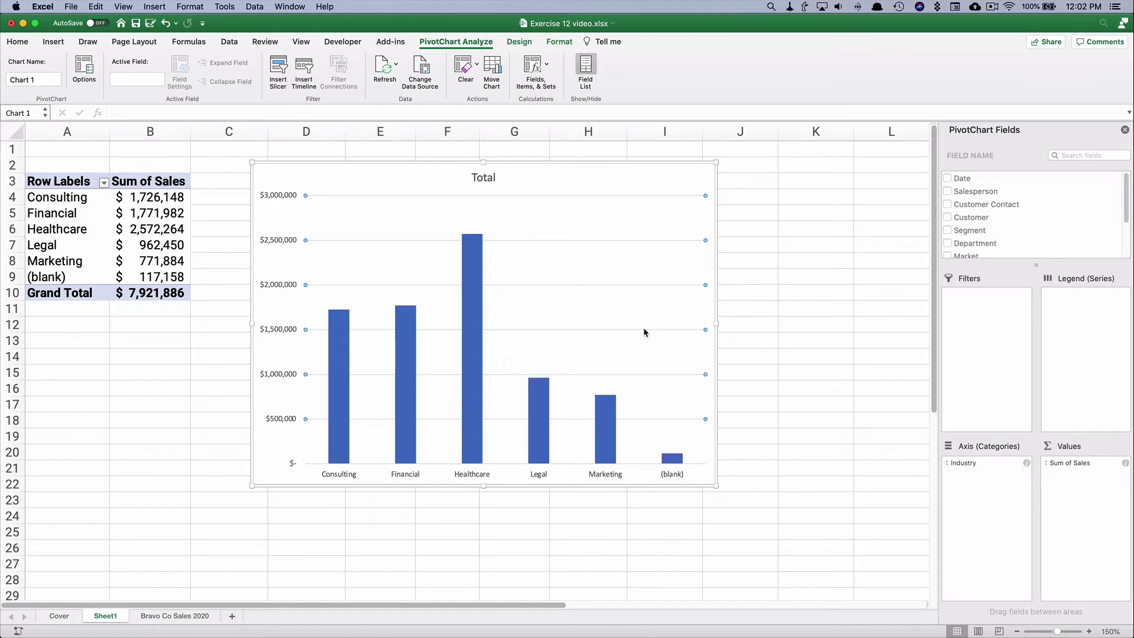
{"action": "key", "text": "Delete"}
Set the gap width of the PivotChart's column series to 50%
{"action": "left_click", "coordinate": [468, 346]}
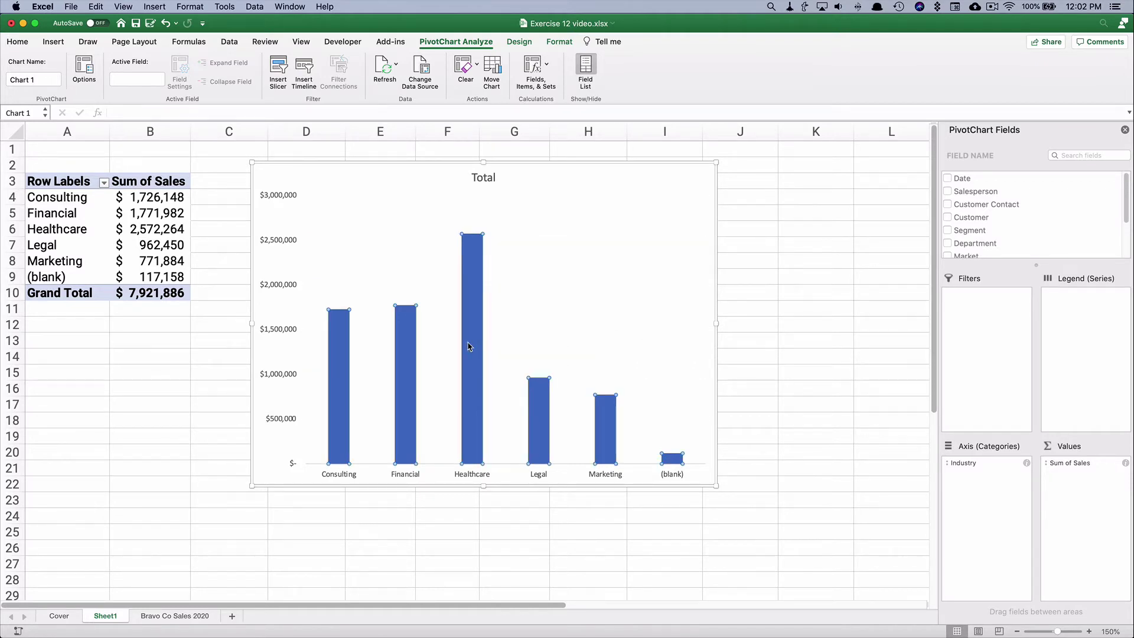
{"action": "double_click", "coordinate": [468, 346]}
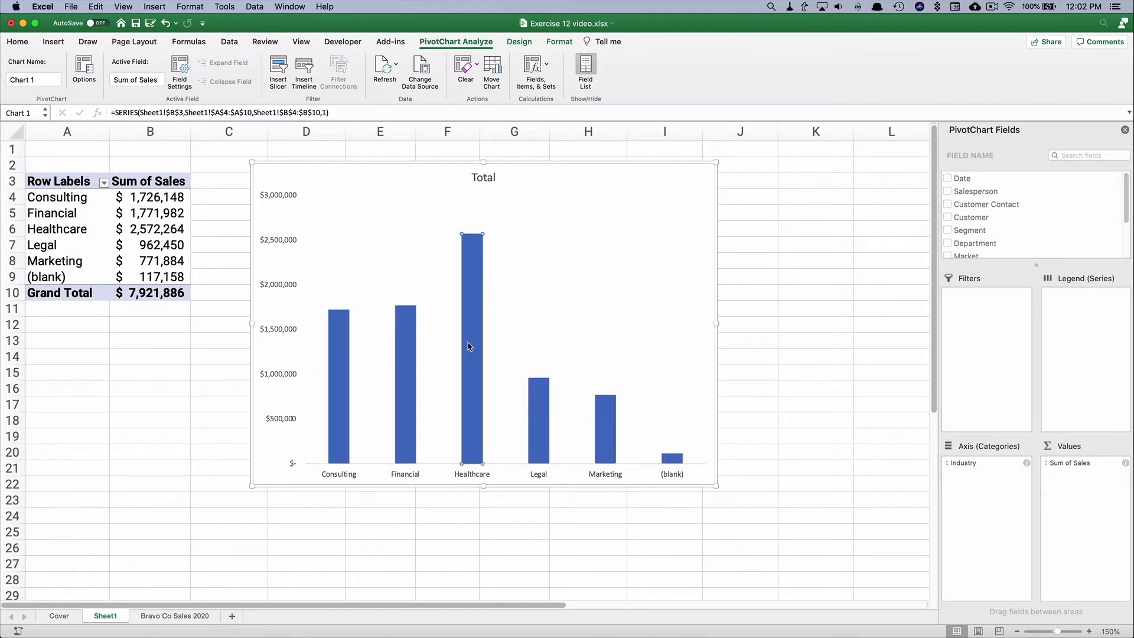
{"action": "left_click", "coordinate": [490, 527]}
{"action": "left_click", "coordinate": [472, 408]}
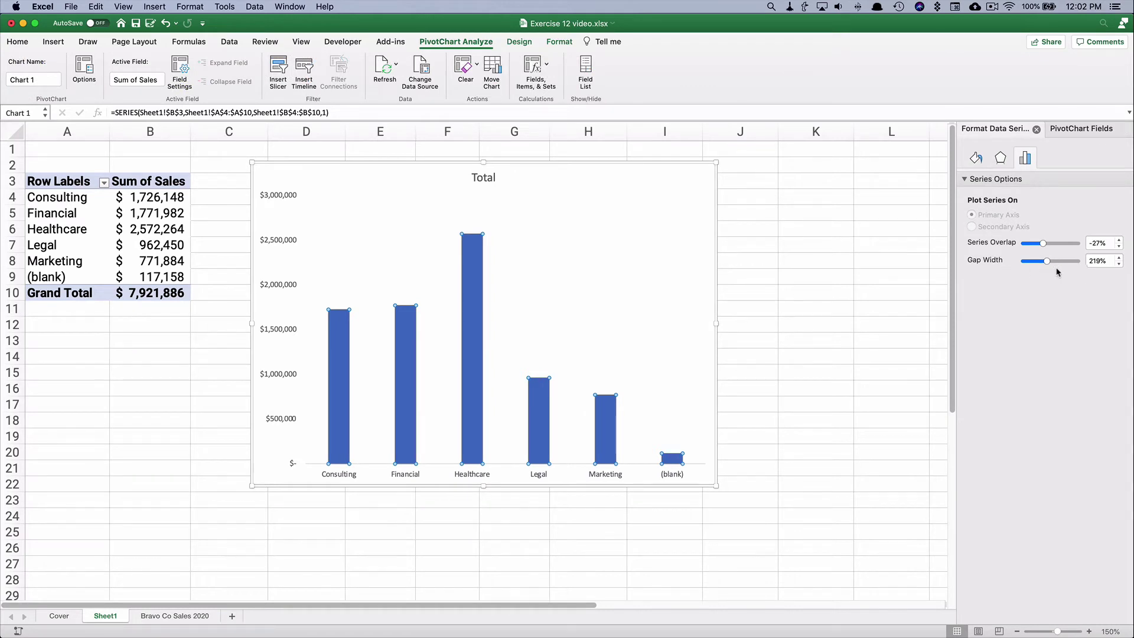
{"action": "left_click", "coordinate": [1092, 262]}
{"action": "double_click", "coordinate": [1092, 261]}
{"action": "type", "text": "50"}
{"action": "key", "text": "Return"}
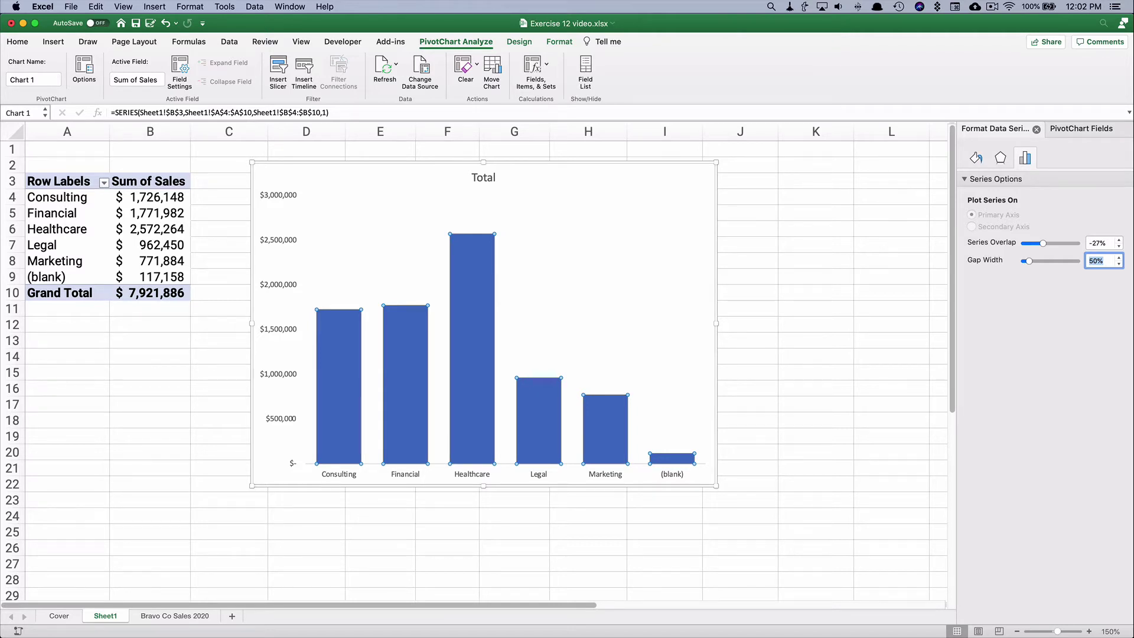
Format the chart's horizontal axis labels as 12-point bold
{"action": "left_click", "coordinate": [344, 476]}
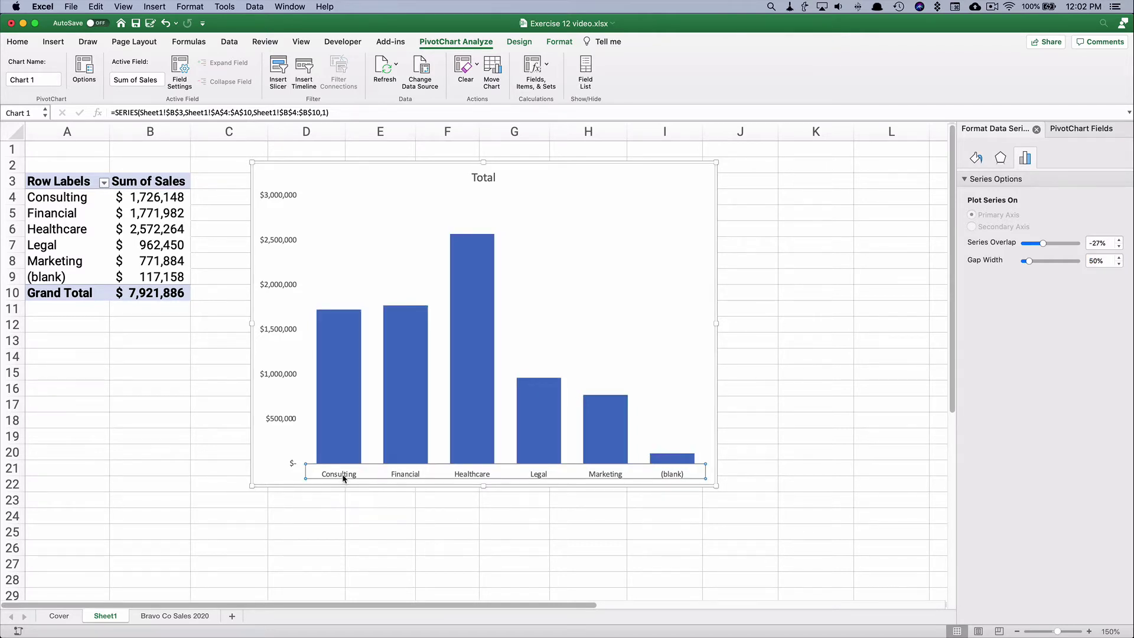
{"action": "left_click", "coordinate": [21, 46]}
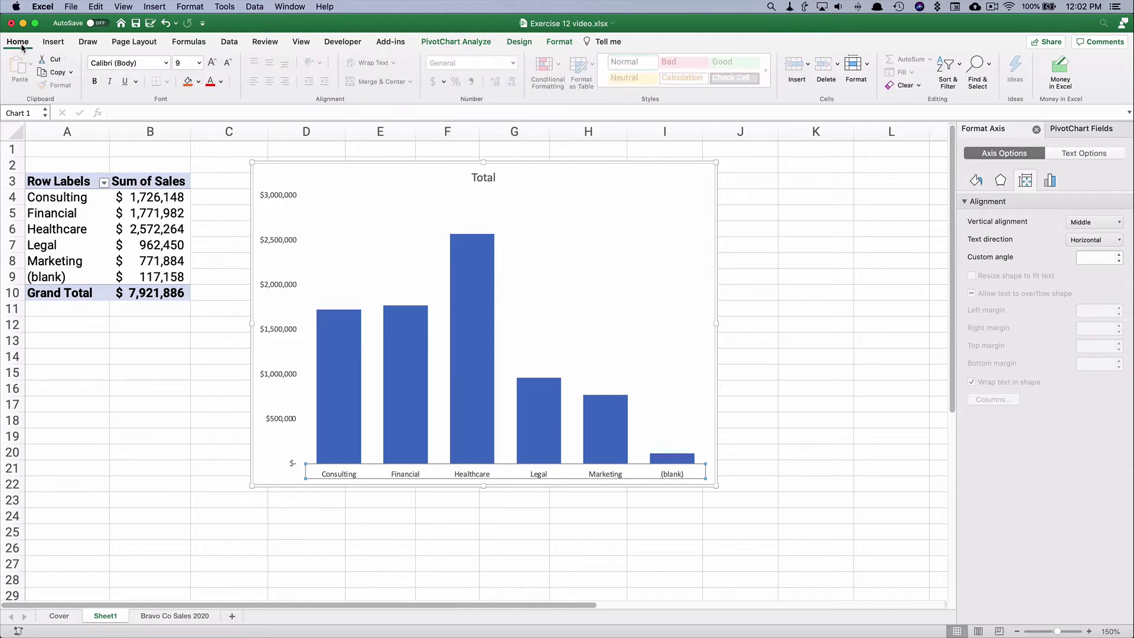
{"action": "left_click", "coordinate": [200, 65]}
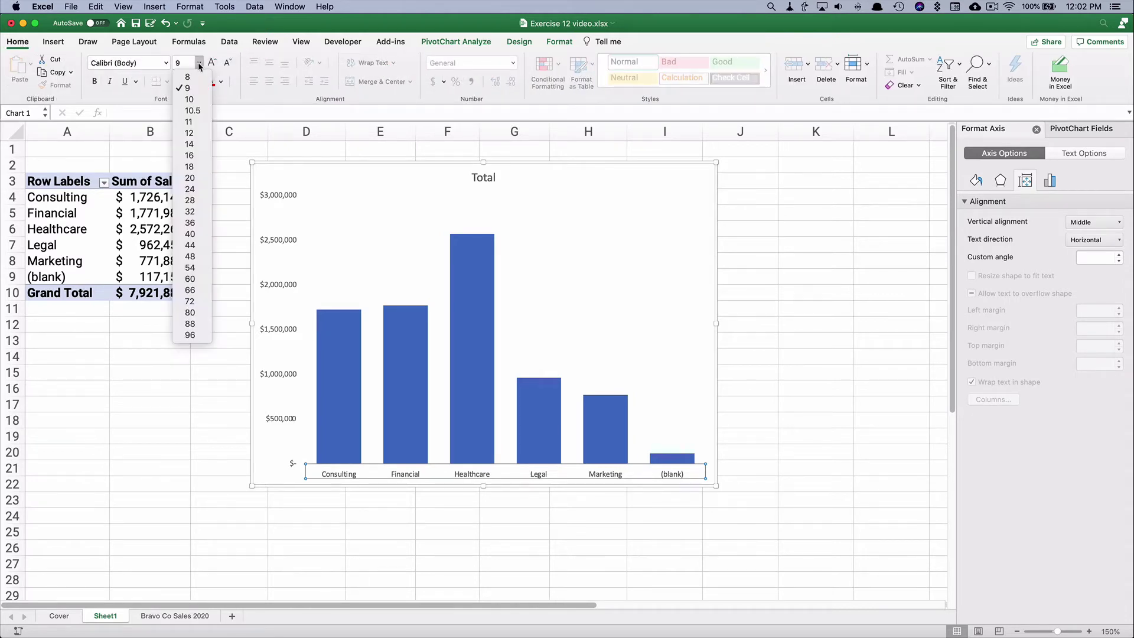
{"action": "left_click", "coordinate": [190, 133]}
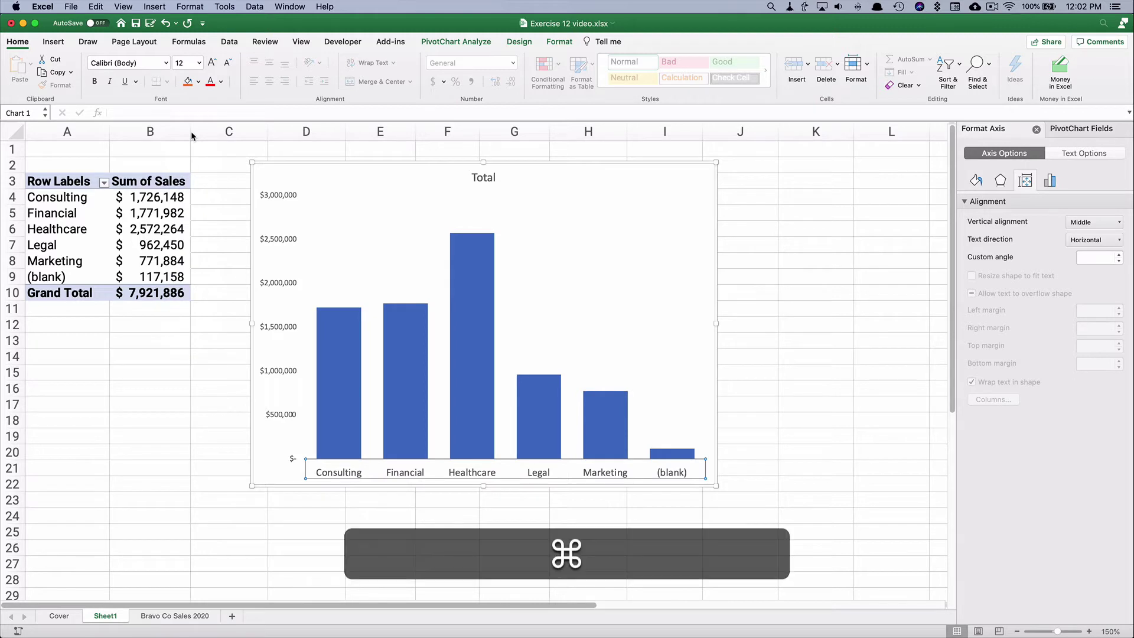
{"action": "key", "text": "super+b"}
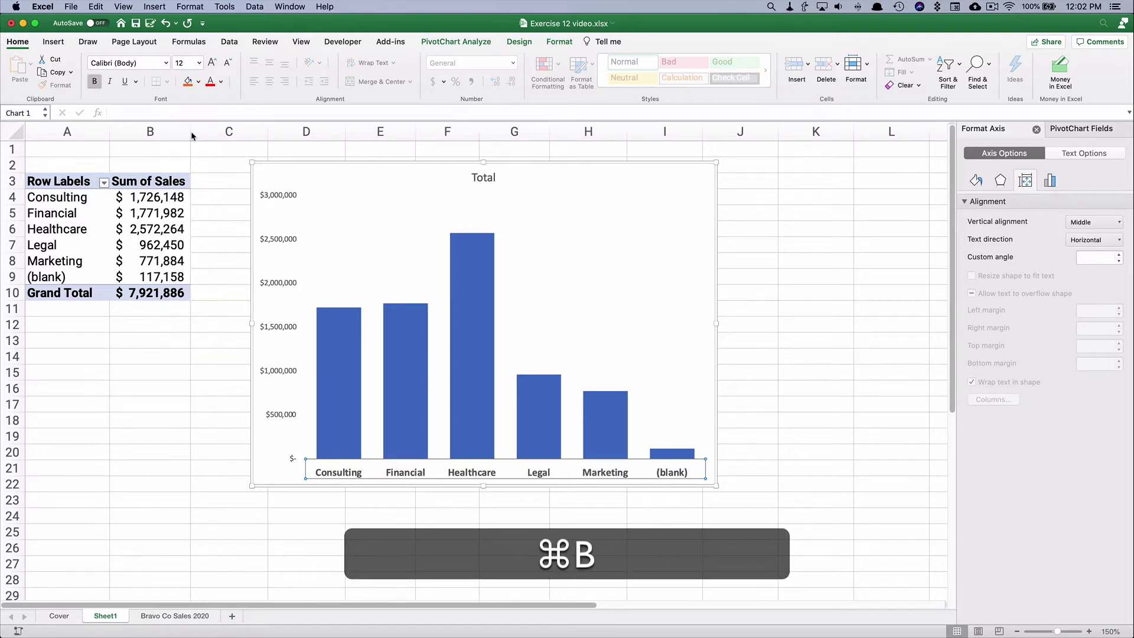
Format the chart's vertical axis labels as 12-point bold
{"action": "left_click", "coordinate": [276, 240]}
{"action": "left_click", "coordinate": [199, 62]}
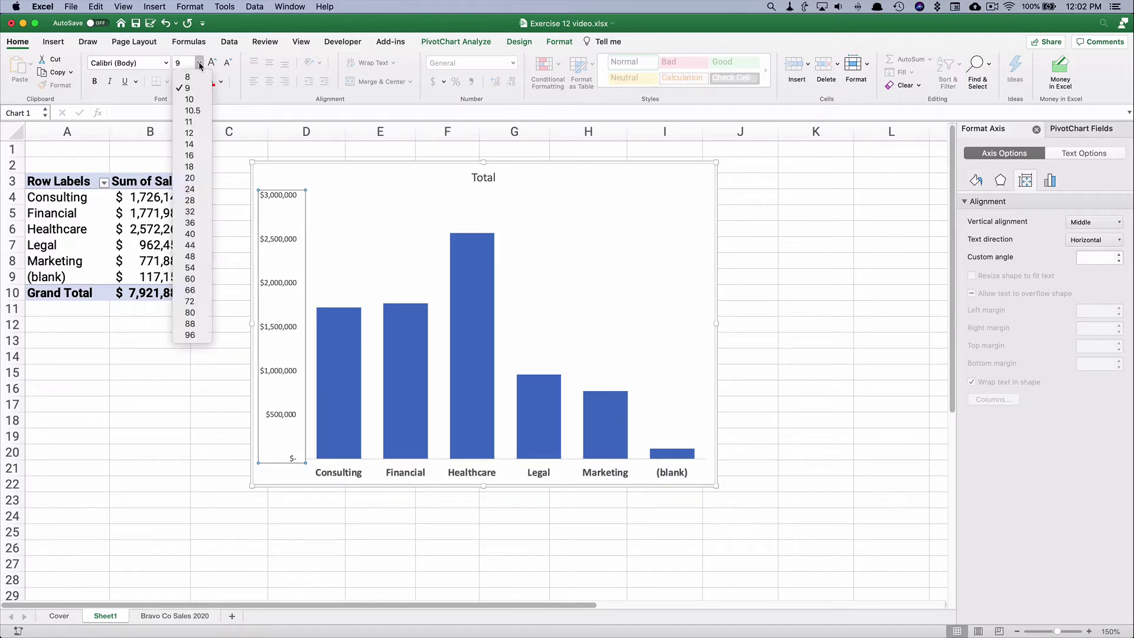
{"action": "left_click", "coordinate": [189, 133]}
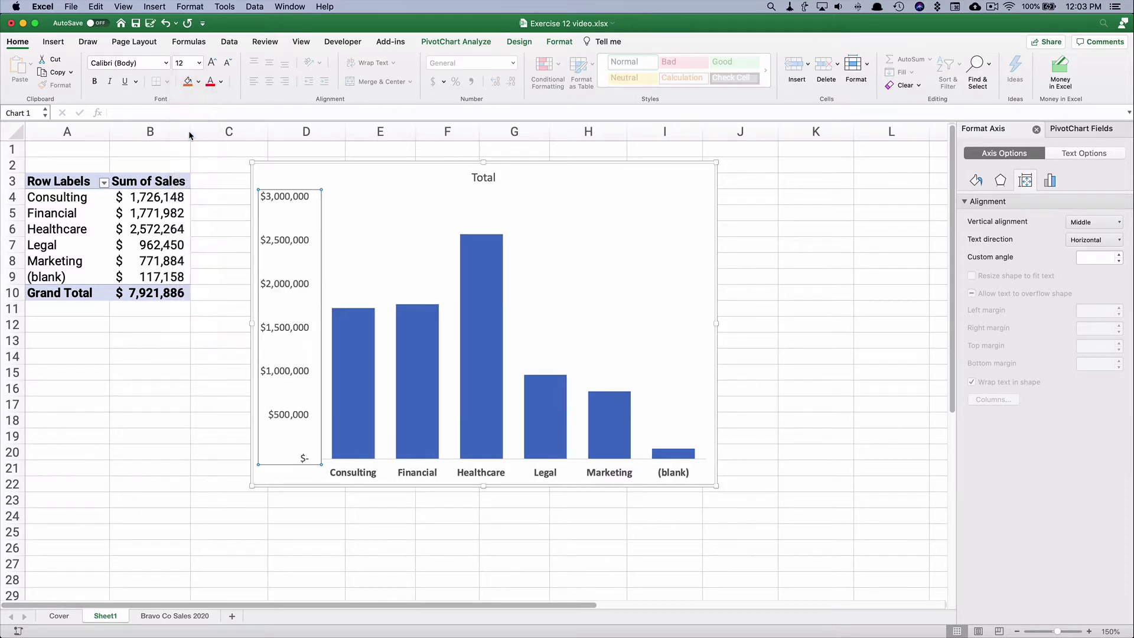
{"action": "key", "text": "super+b"}
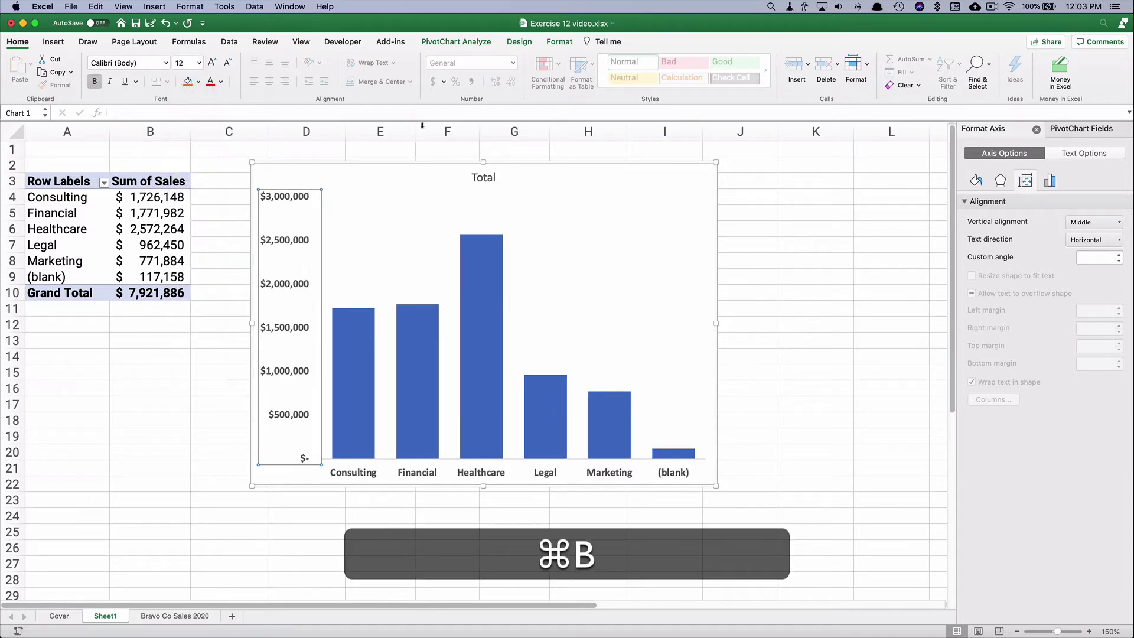
Change the chart title to "Sales by Industry" and format it as 18-point bold
{"action": "left_click", "coordinate": [481, 177]}
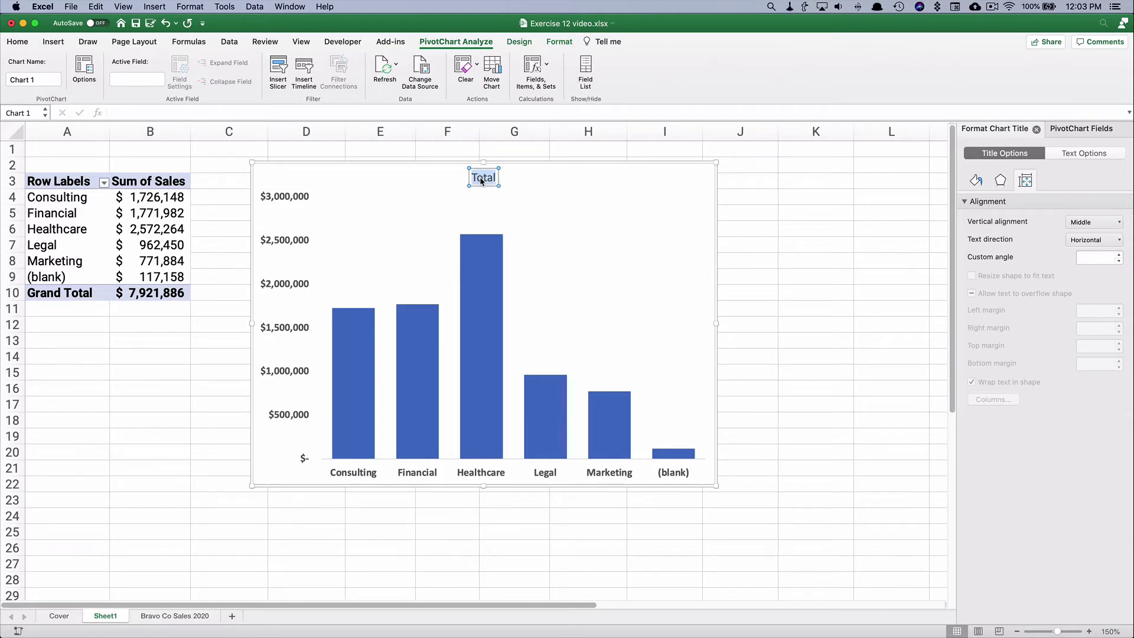
{"action": "type", "text": "Sales by Insdustry"}
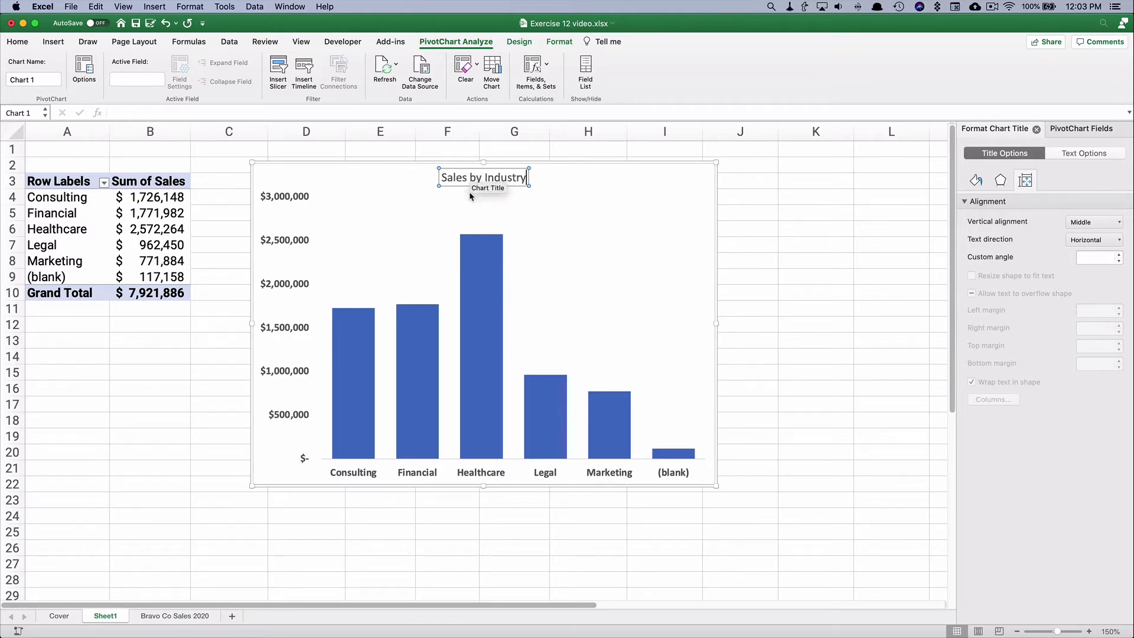
{"action": "key", "text": "super+a"}
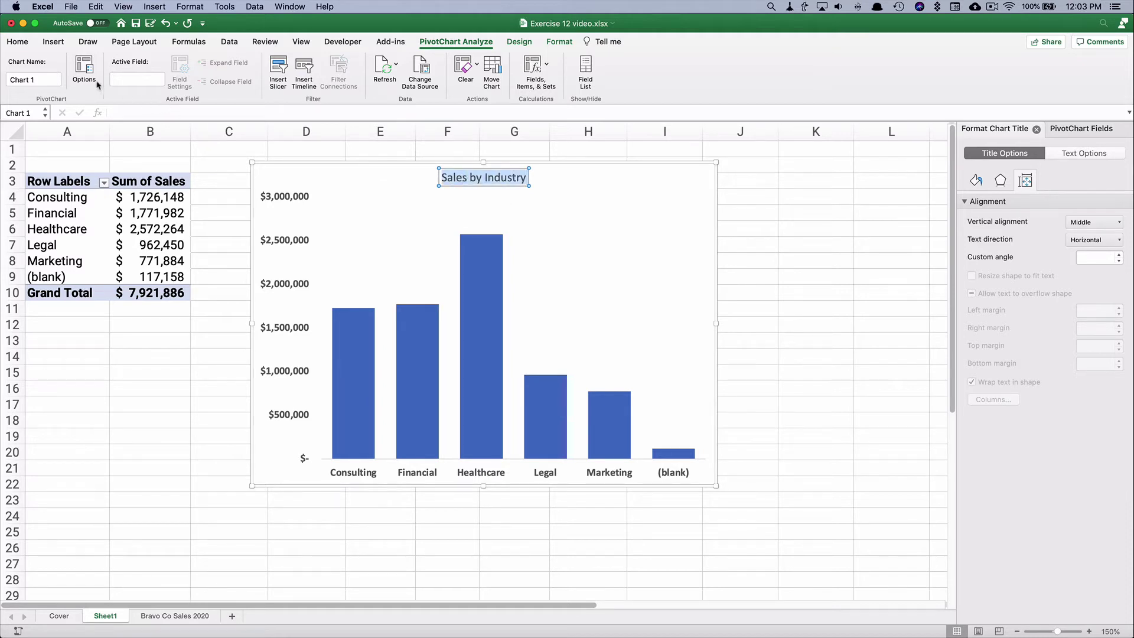
{"action": "left_click", "coordinate": [18, 41]}
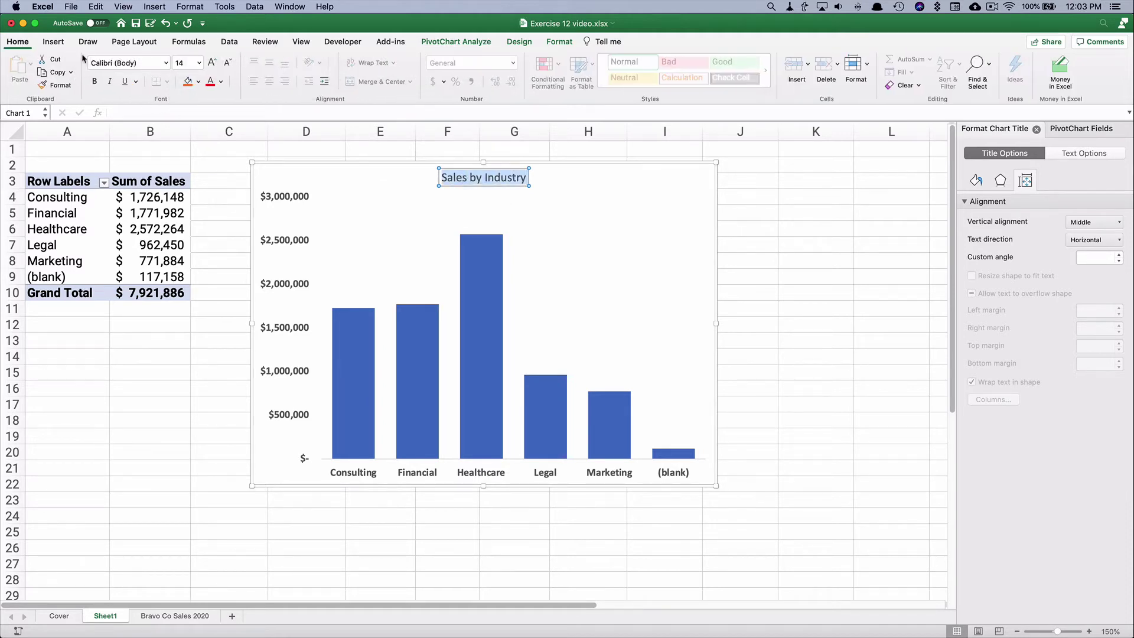
{"action": "left_click", "coordinate": [199, 63]}
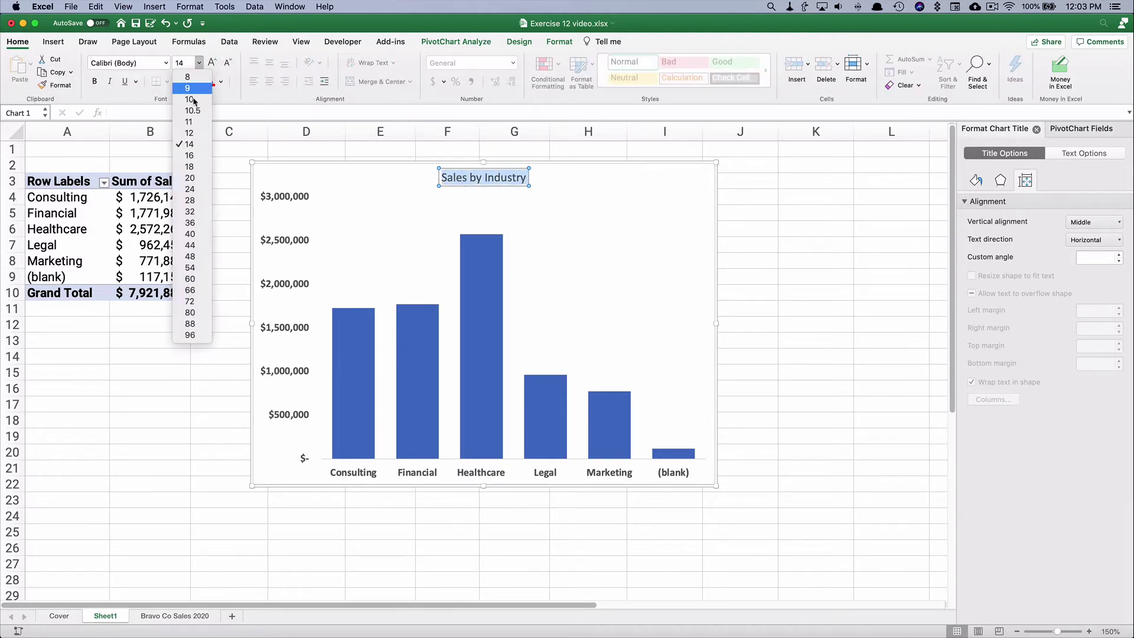
{"action": "left_click", "coordinate": [189, 166]}
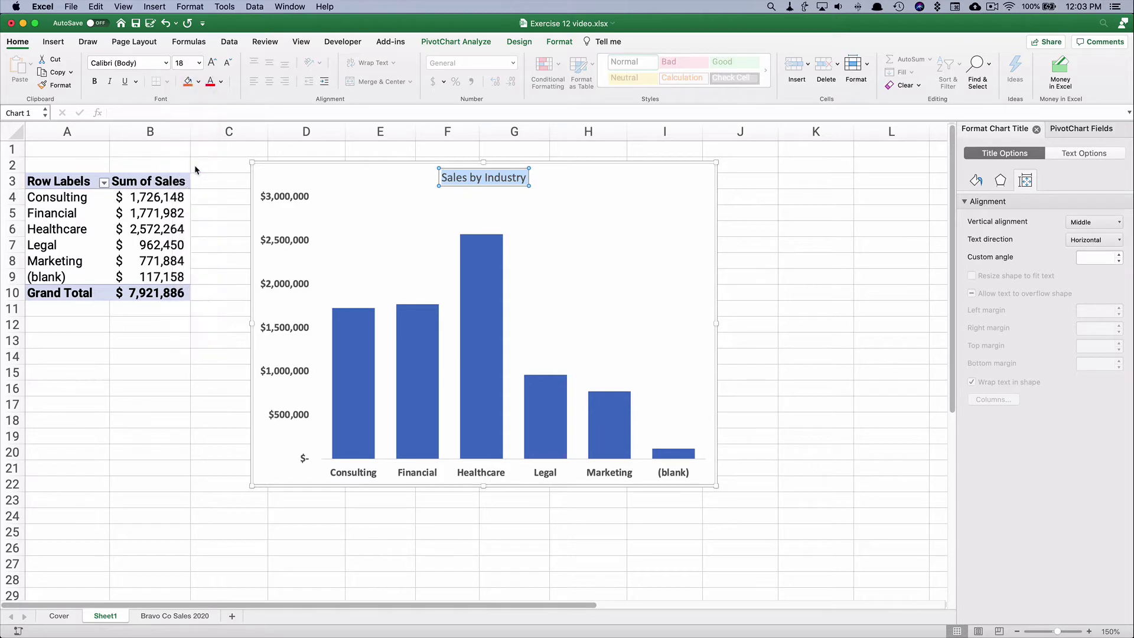
{"action": "left_click", "coordinate": [94, 81]}
{"action": "left_click", "coordinate": [125, 383]}
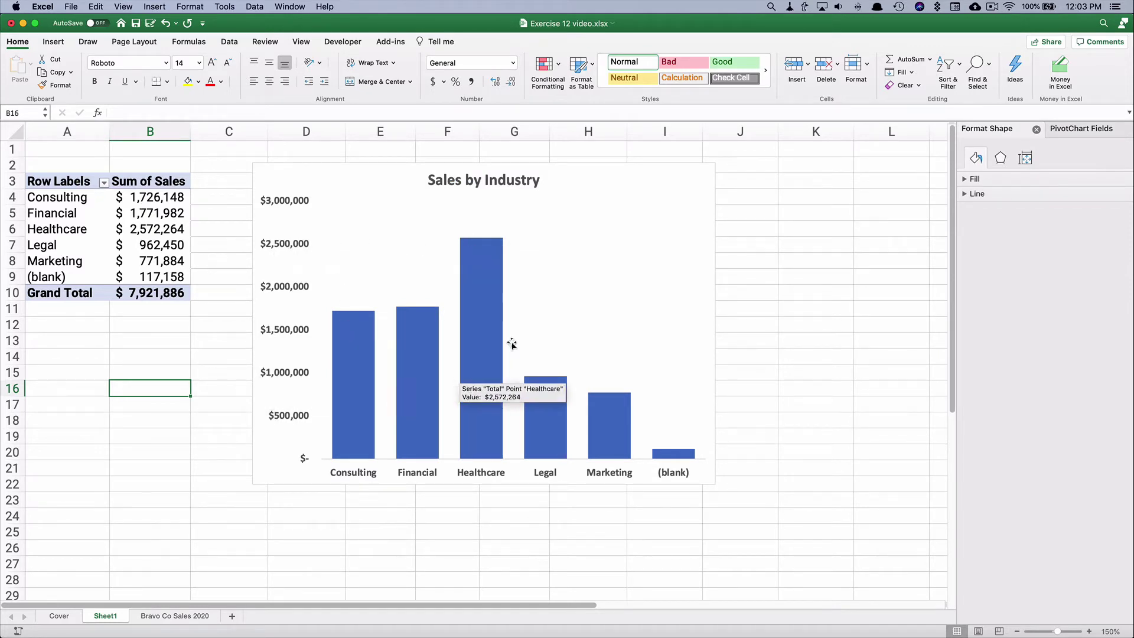
Sort the PivotTable's industries by Sum of Sales in descending order
{"action": "left_click", "coordinate": [142, 229]}
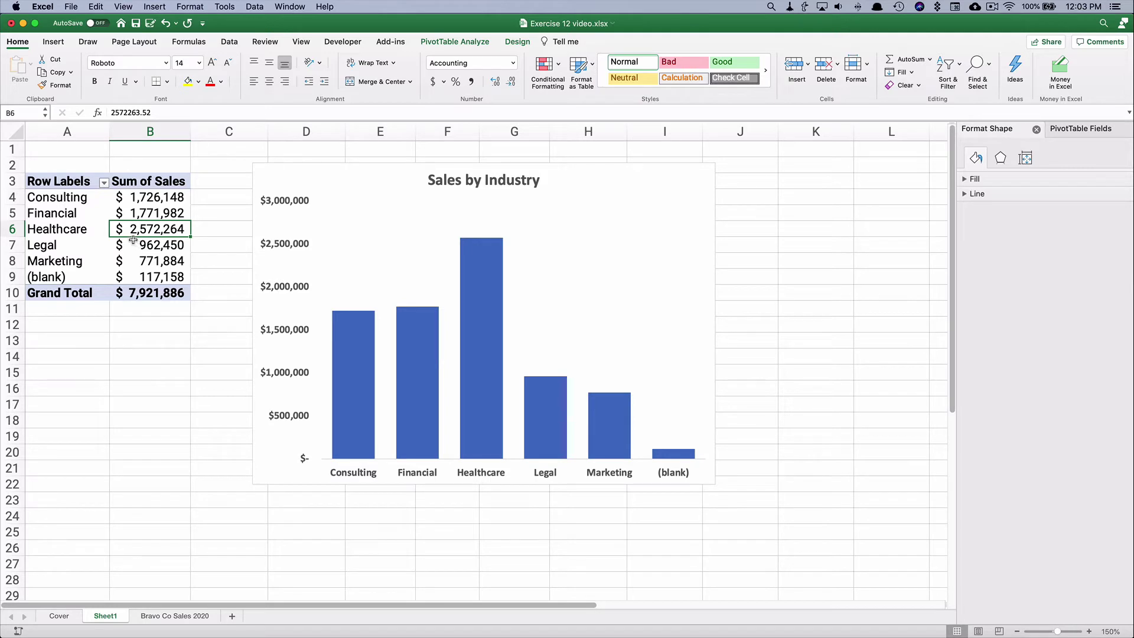
{"action": "left_click", "coordinate": [104, 184]}
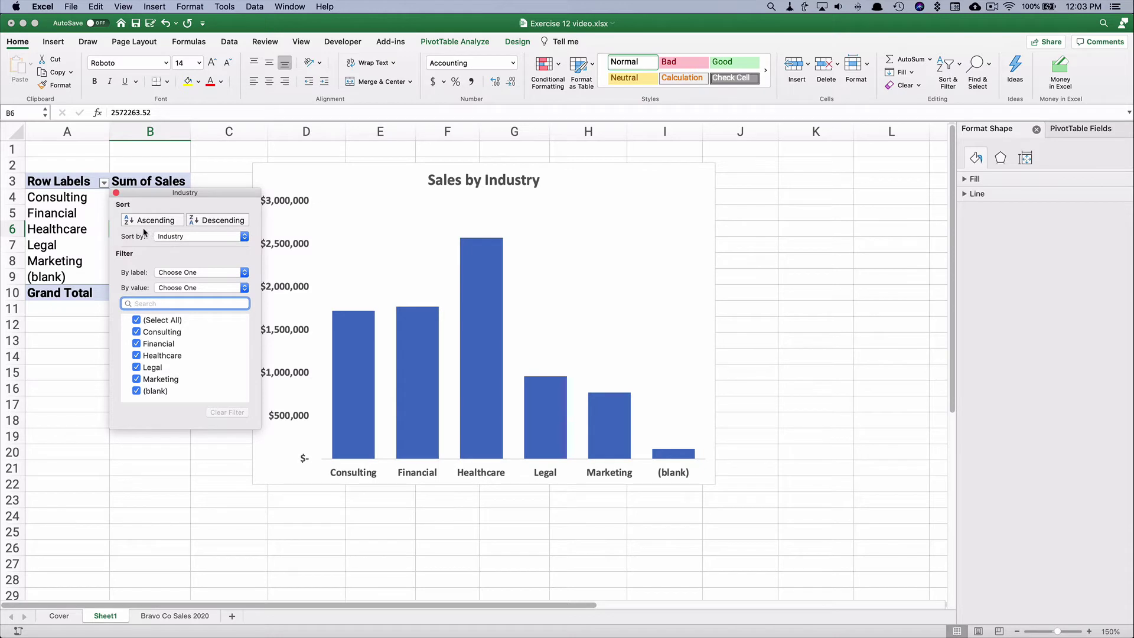
{"action": "left_click", "coordinate": [181, 238]}
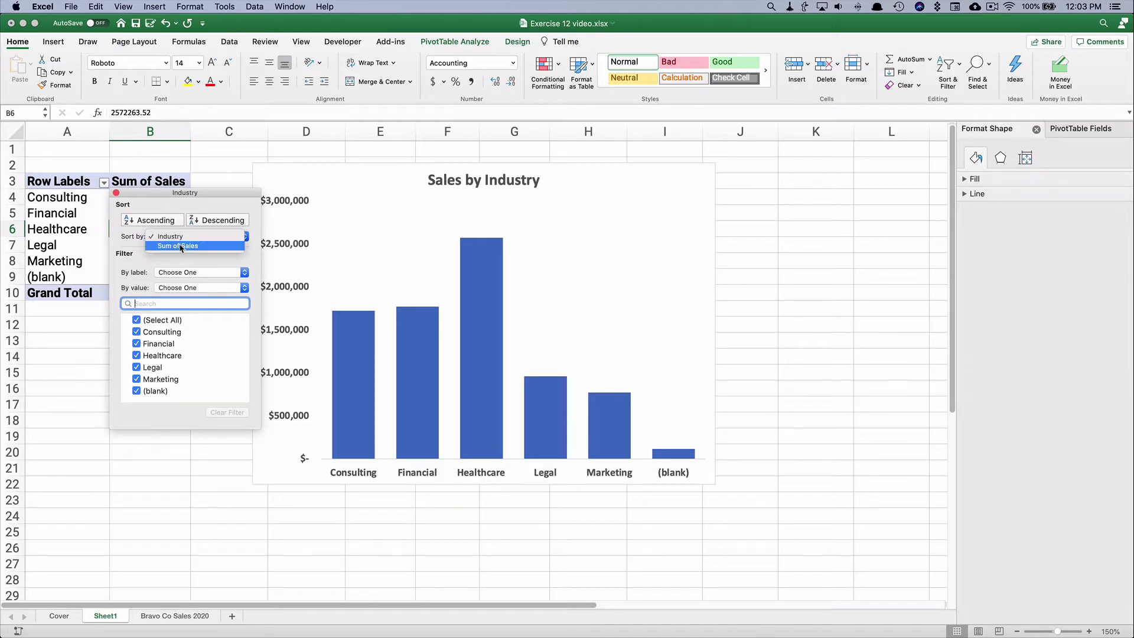
{"action": "left_click", "coordinate": [181, 247]}
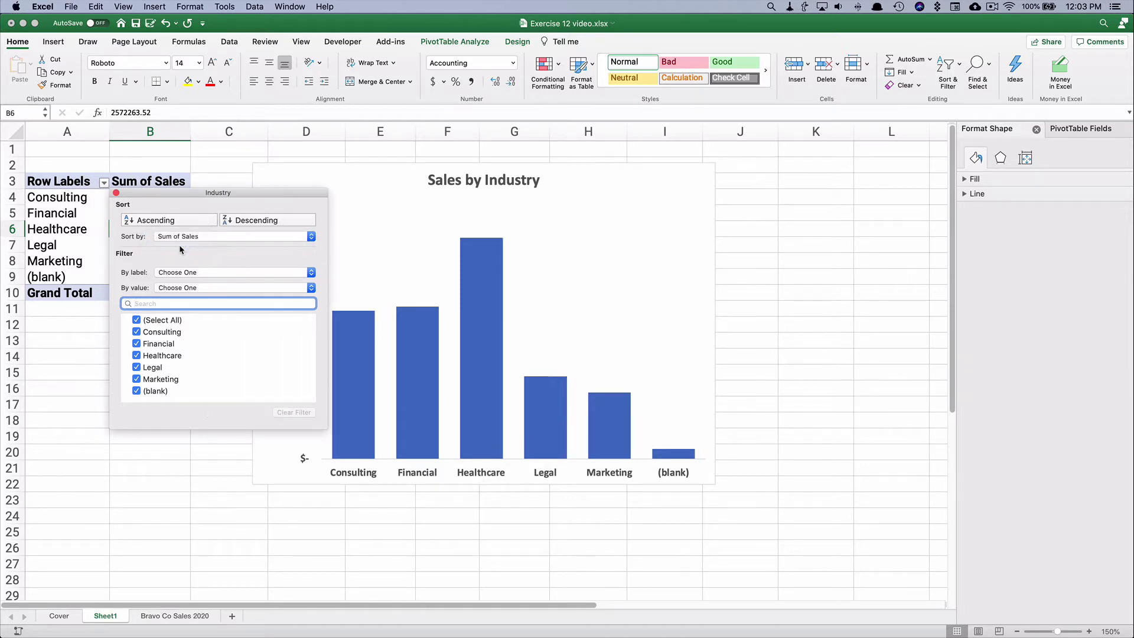
{"action": "left_click", "coordinate": [196, 220]}
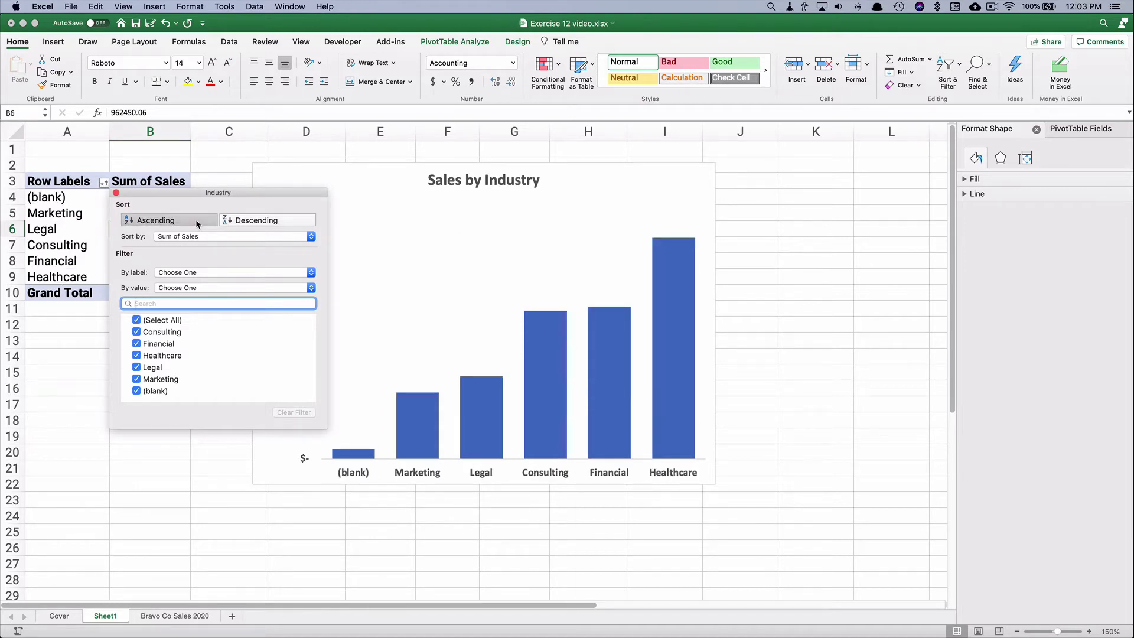
{"action": "left_click", "coordinate": [259, 223]}
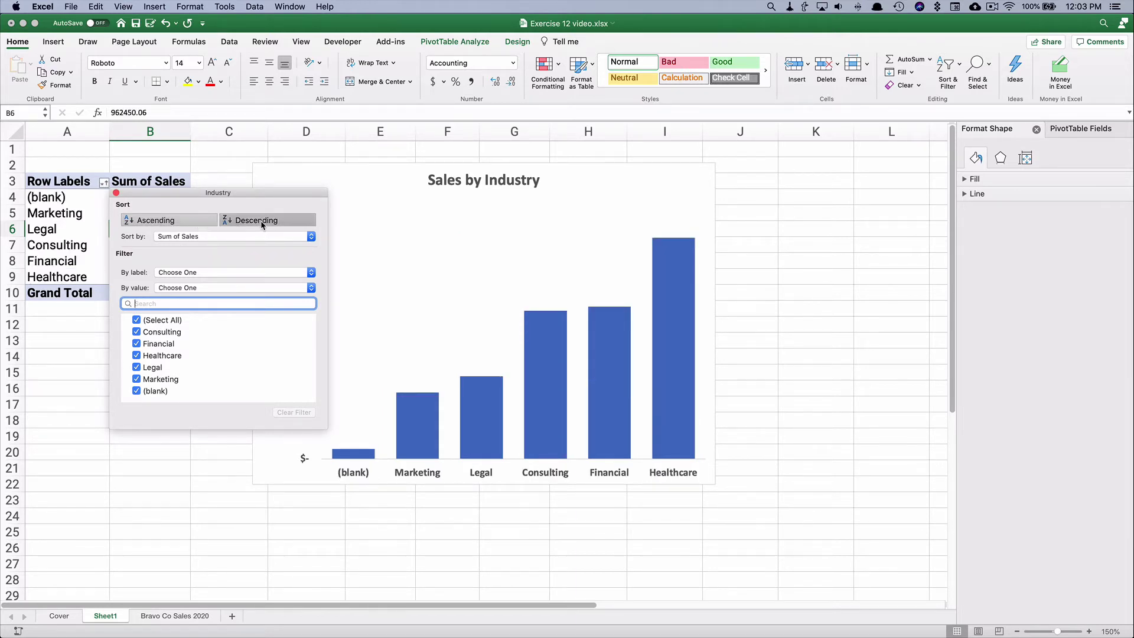
{"action": "left_click", "coordinate": [117, 194]}
{"action": "left_click", "coordinate": [186, 371]}
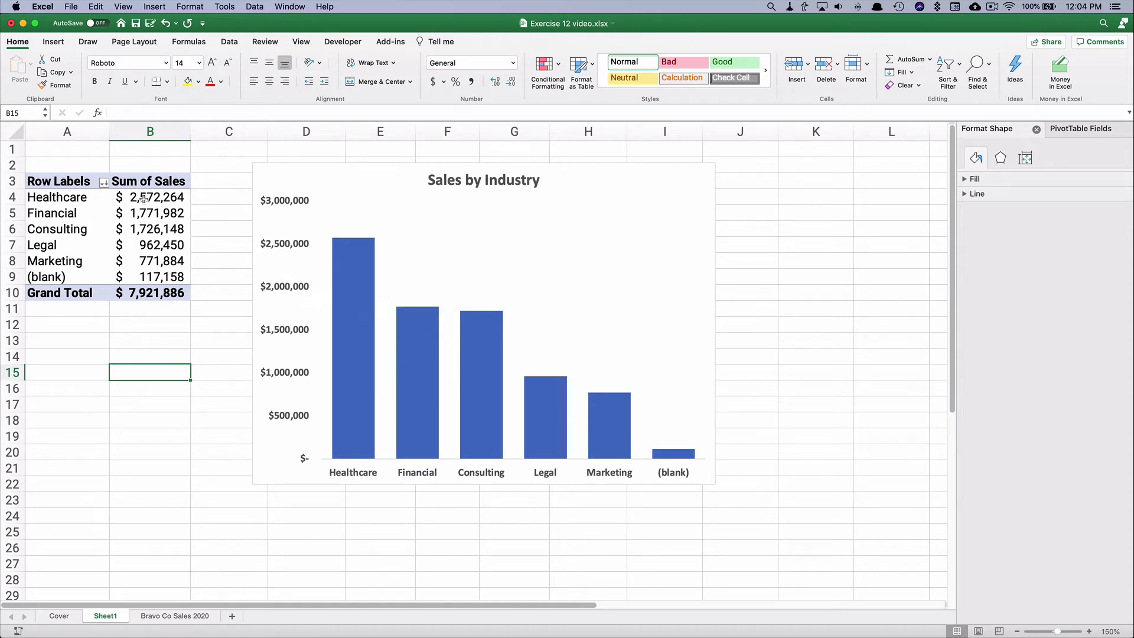
Move Sheet1 after the Bravo Co Sales 2020 sheet and rename it "Sales by Industry"
{"action": "mouse_move", "coordinate": [353, 326]}
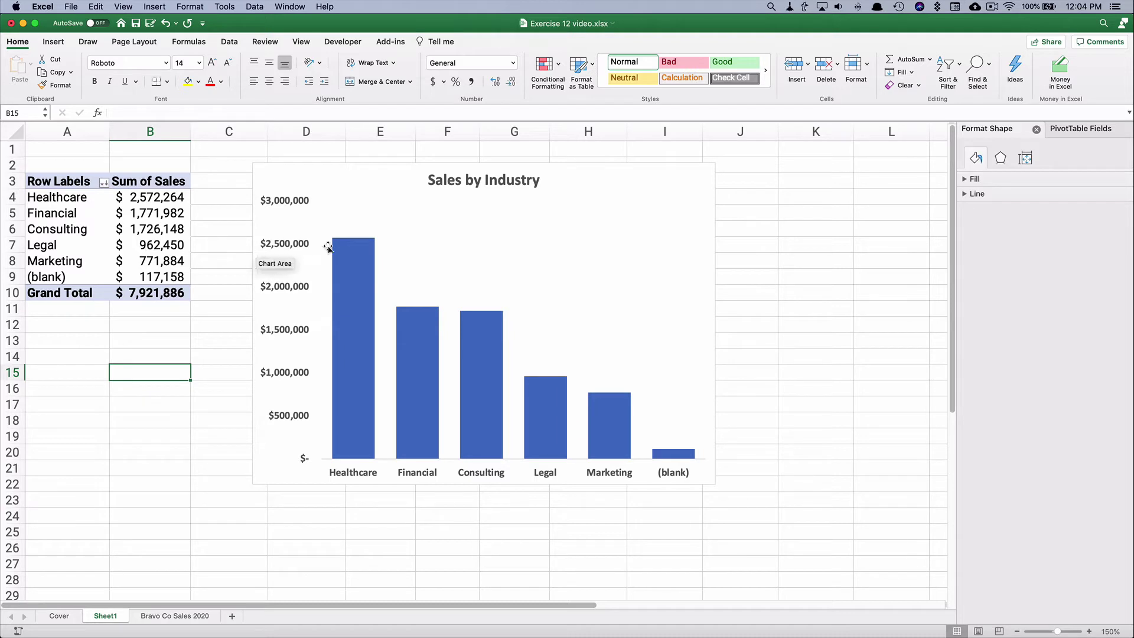
{"action": "mouse_move", "coordinate": [398, 395]}
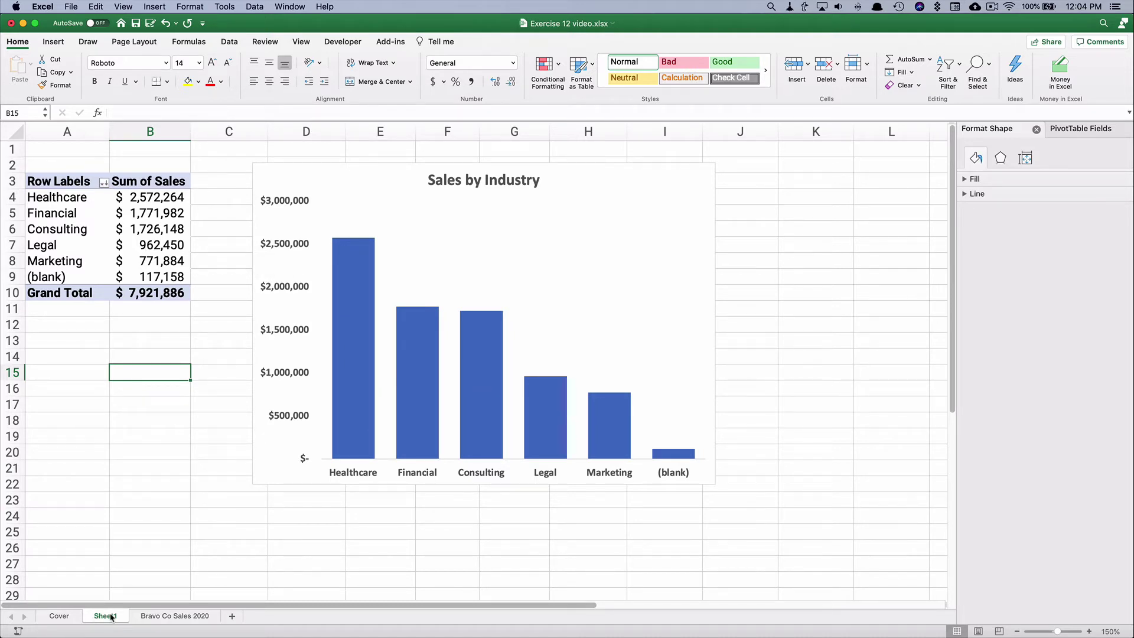
{"action": "left_click_drag", "start_coordinate": [113, 617], "coordinate": [221, 618]}
{"action": "double_click", "coordinate": [196, 616]}
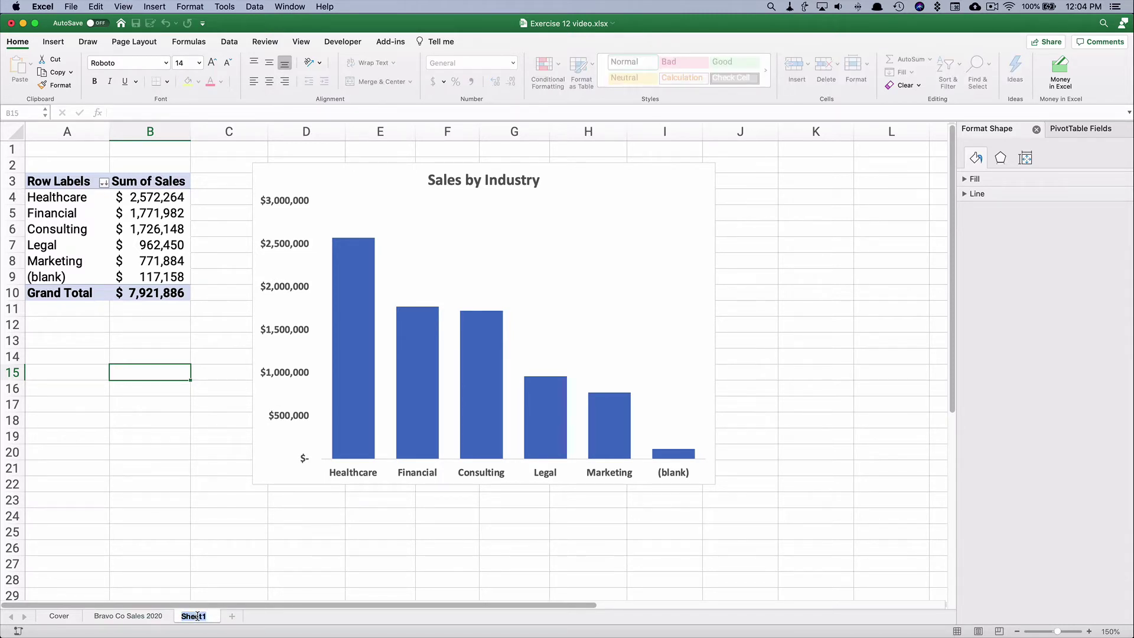
{"action": "type", "text": "S"}
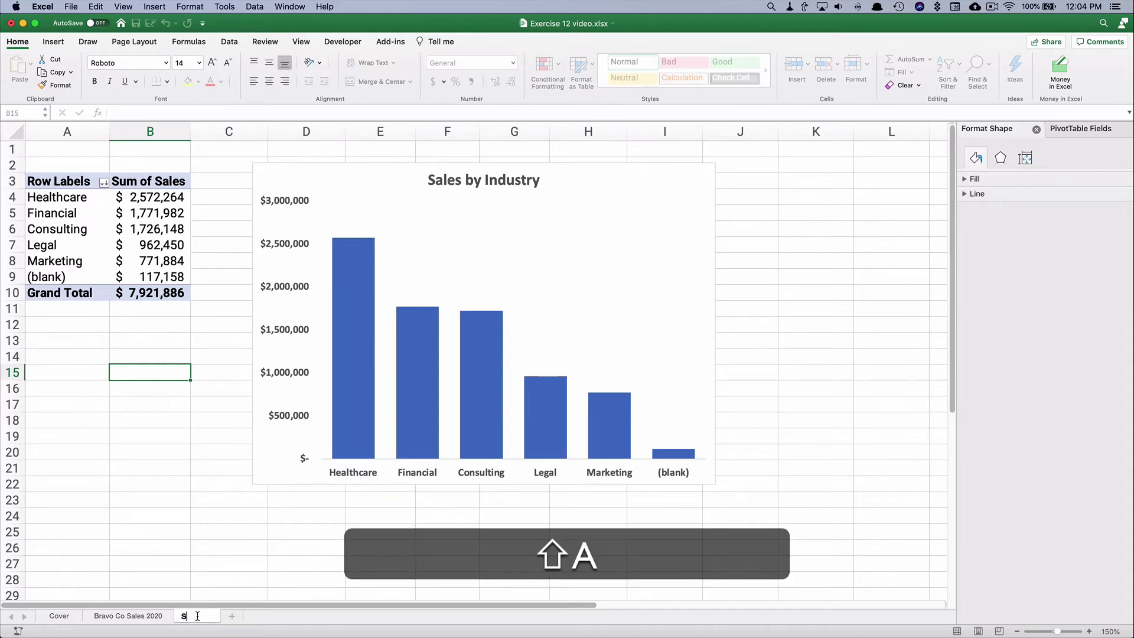
{"action": "type", "text": "ales by In"}
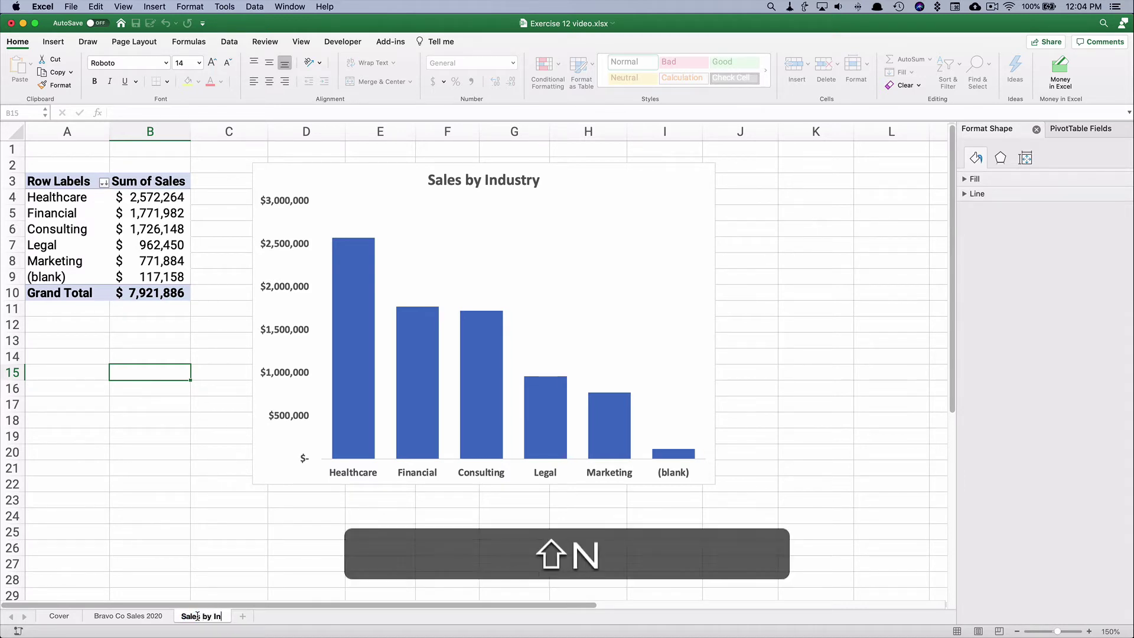
{"action": "type", "text": "dustry"}
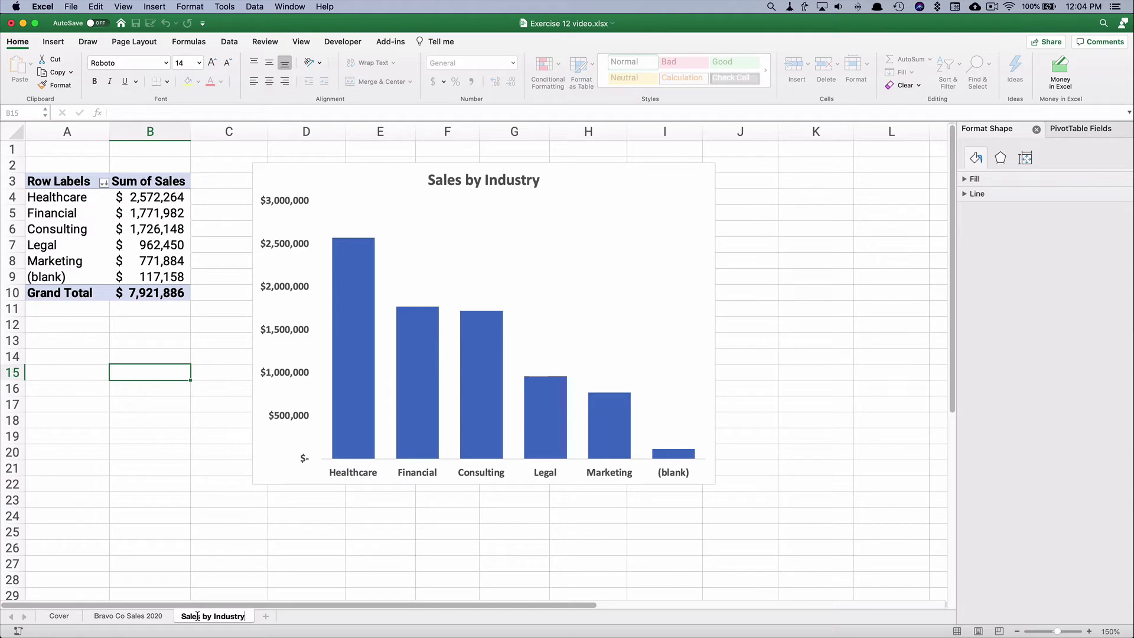
{"action": "left_click", "coordinate": [220, 537]}
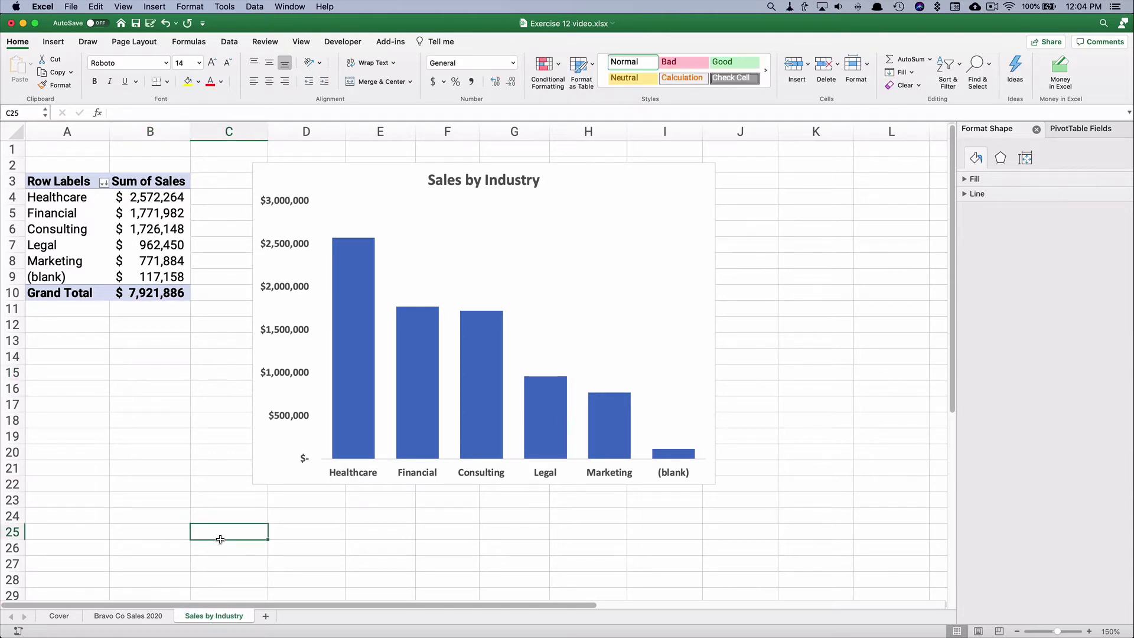
Create a copy of the Sales by Industry sheet at the end of the workbook
{"action": "right_click", "coordinate": [211, 618]}
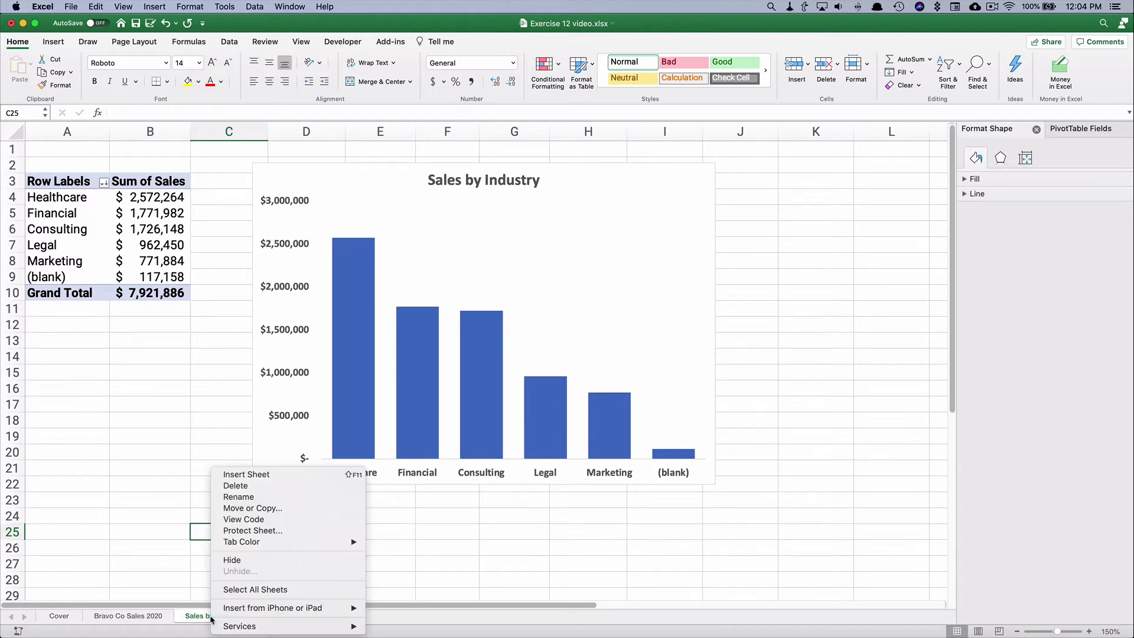
{"action": "left_click", "coordinate": [249, 512]}
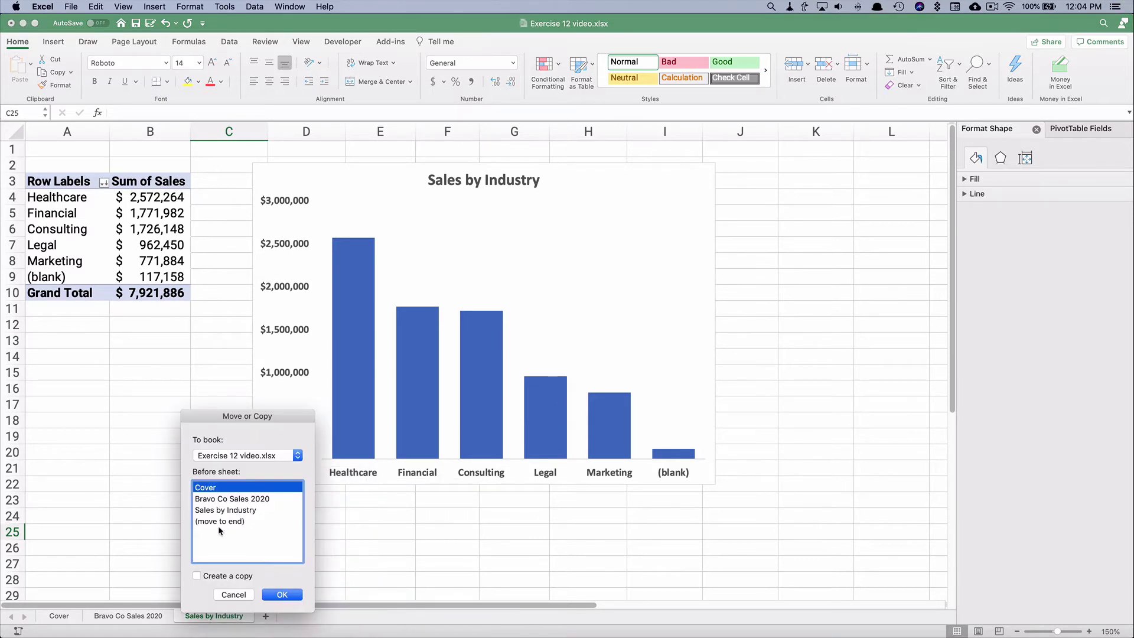
{"action": "left_click", "coordinate": [220, 522]}
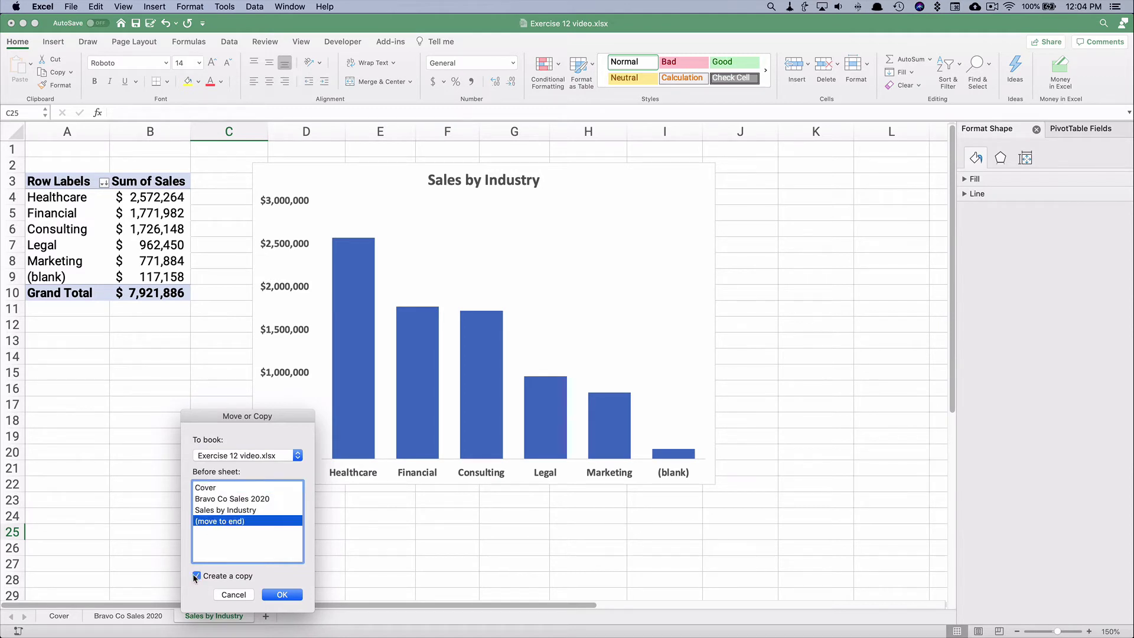
{"action": "left_click", "coordinate": [296, 597]}
{"action": "left_click", "coordinate": [371, 552]}
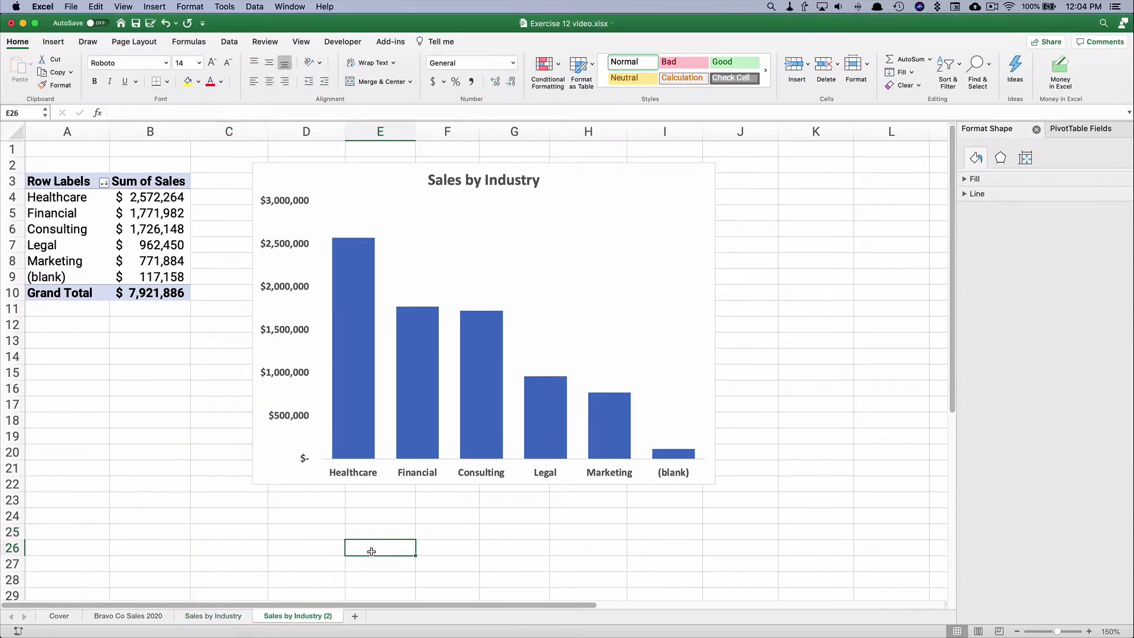
Rename the copied Sales by Industry sheet as "Sales by State"
{"action": "left_click", "coordinate": [223, 617]}
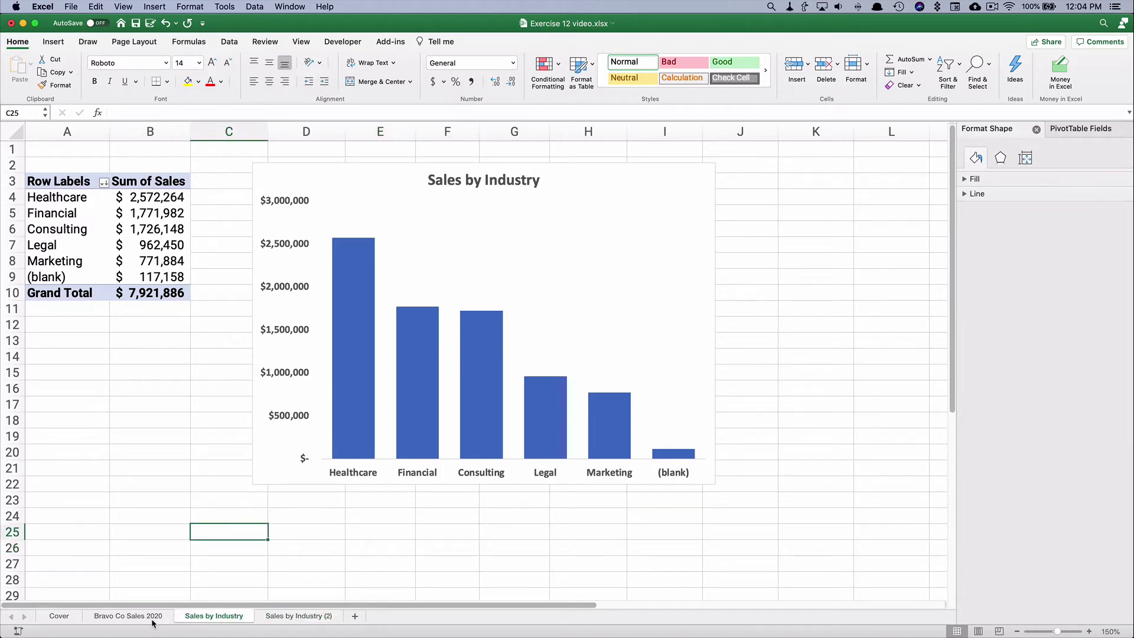
{"action": "left_click", "coordinate": [296, 620]}
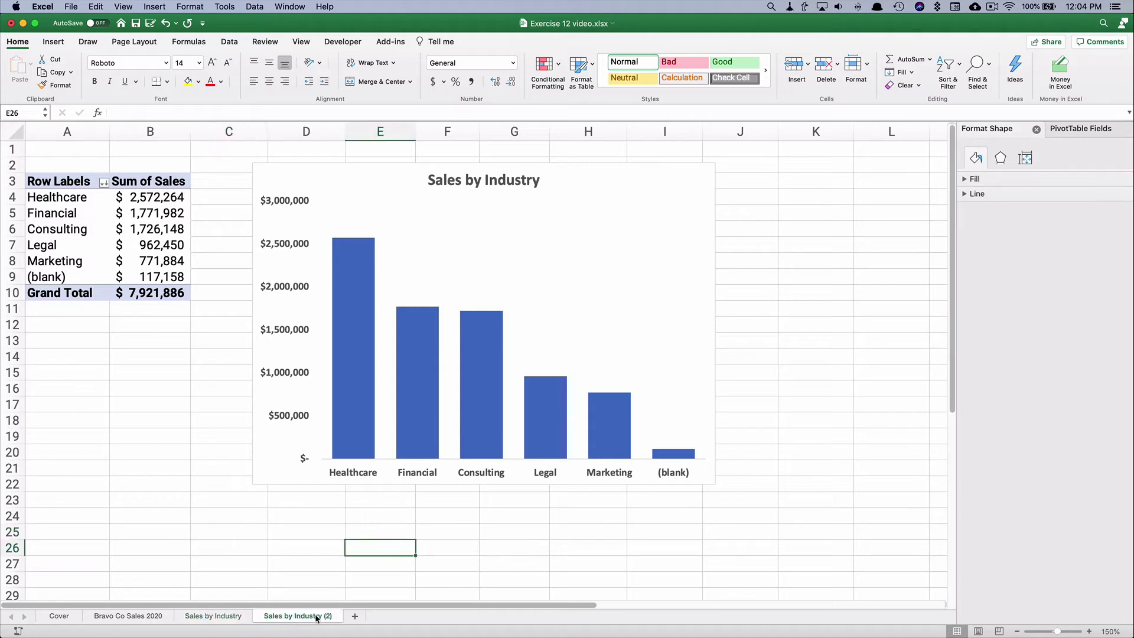
{"action": "double_click", "coordinate": [317, 618]}
{"action": "key", "text": "Right"}
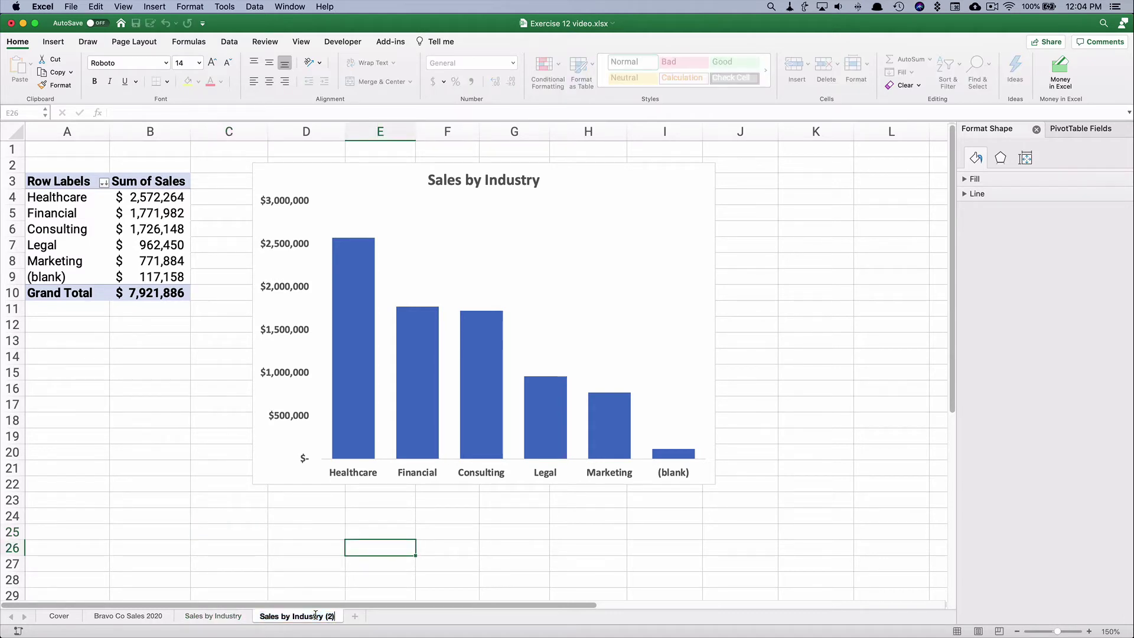
{"action": "key", "text": "BackSpace"}
{"action": "key", "text": "BackSpace"}
{"action": "key", "text": "BackSpace"}
{"action": "key", "text": "BackSpace"}
{"action": "key", "text": "BackSpace"}
{"action": "key", "text": "BackSpace"}
{"action": "key", "text": "BackSpace"}
{"action": "key", "text": "BackSpace"}
{"action": "key", "text": "BackSpace"}
{"action": "key", "text": "BackSpace"}
{"action": "key", "text": "BackSpace"}
{"action": "key", "text": "BackSpace"}
{"action": "type", "text": "State"}
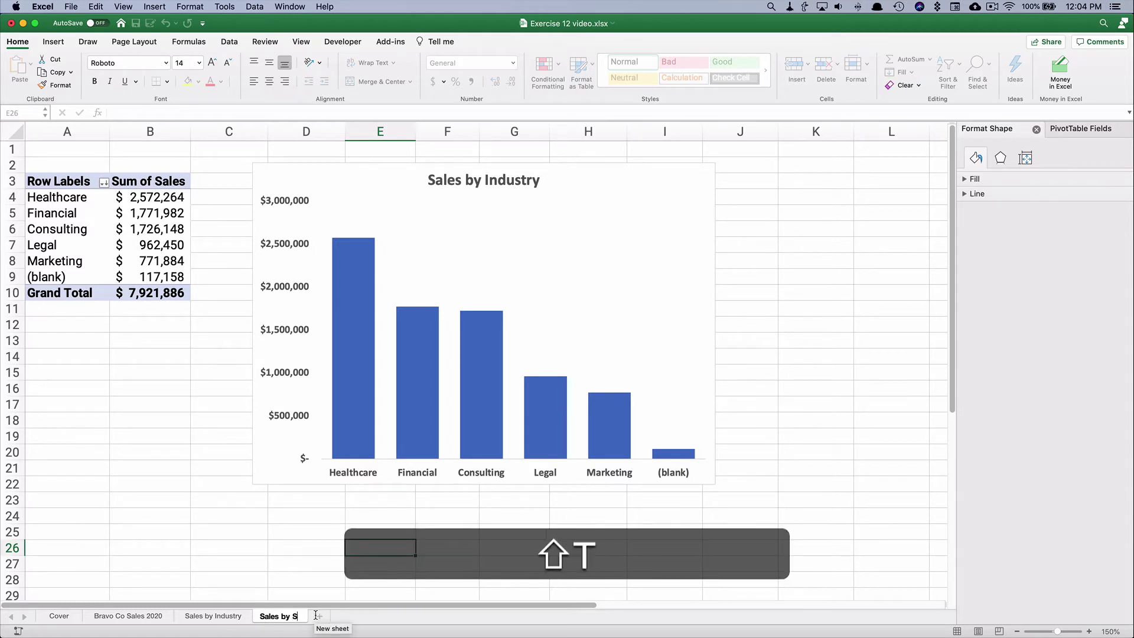
{"action": "left_click", "coordinate": [104, 449]}
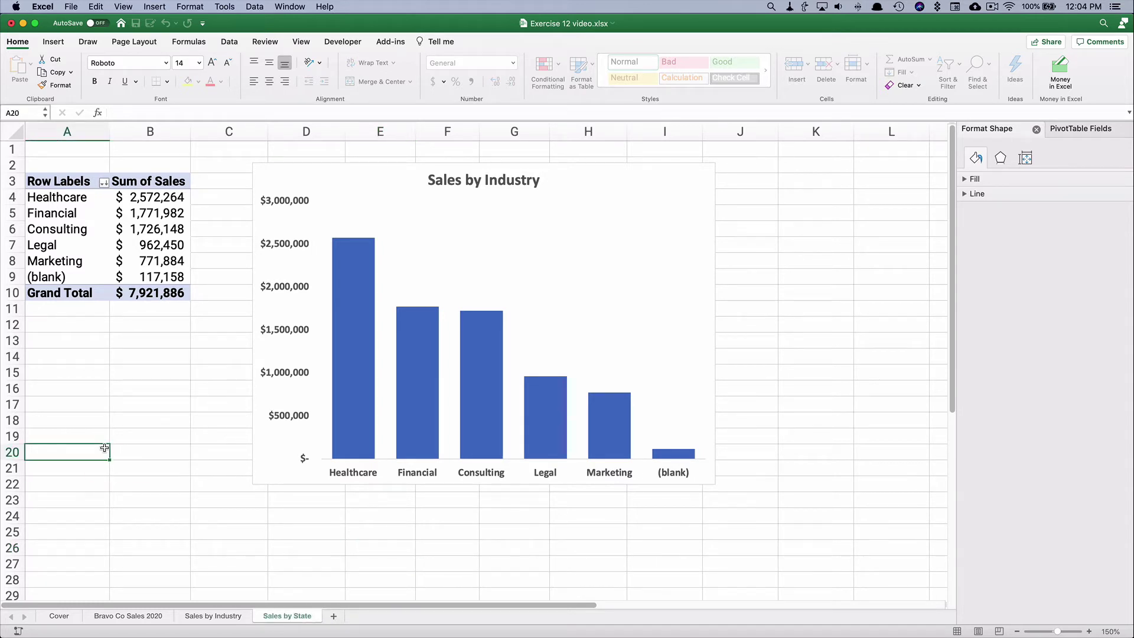
Replace the Industry field with the State field in the rows of the Sales by State PivotTable
{"action": "left_click", "coordinate": [40, 232]}
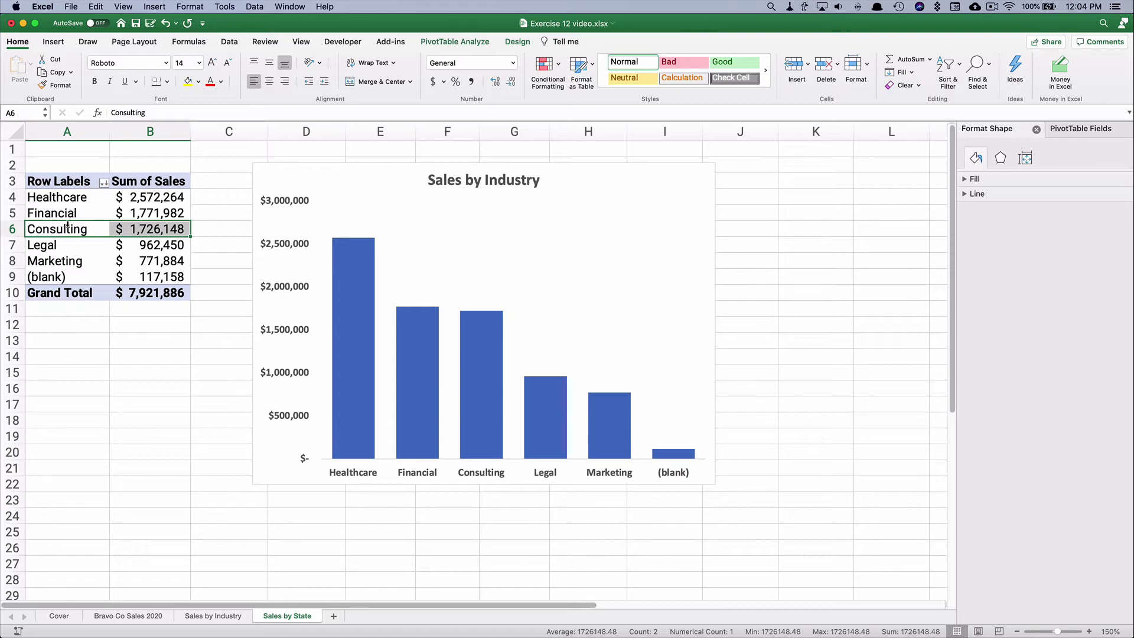
{"action": "left_click", "coordinate": [1080, 131]}
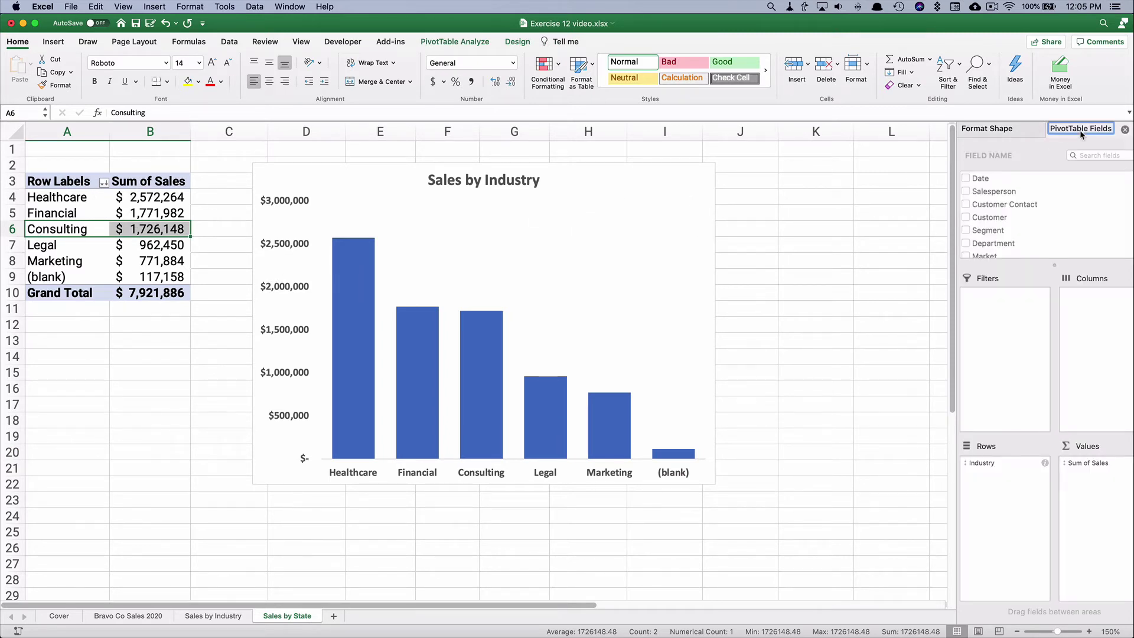
{"action": "left_click_drag", "start_coordinate": [979, 467], "coordinate": [817, 302]}
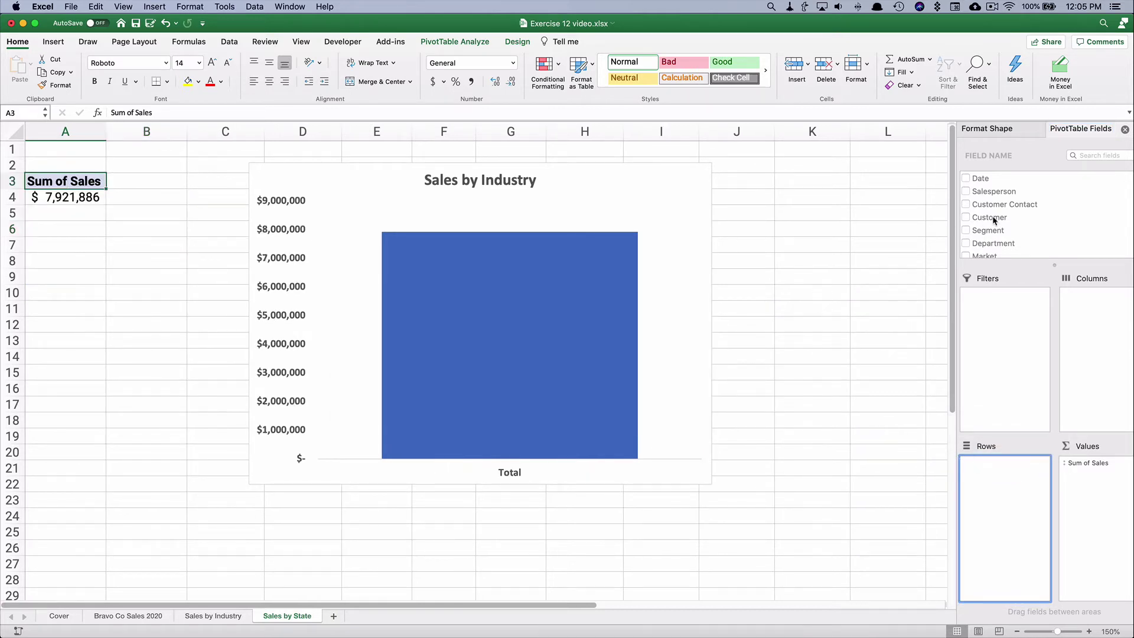
{"action": "scroll", "coordinate": [993, 219], "scroll_direction": "down", "scroll_amount": 2}
{"action": "left_click_drag", "start_coordinate": [969, 228], "coordinate": [1006, 473]}
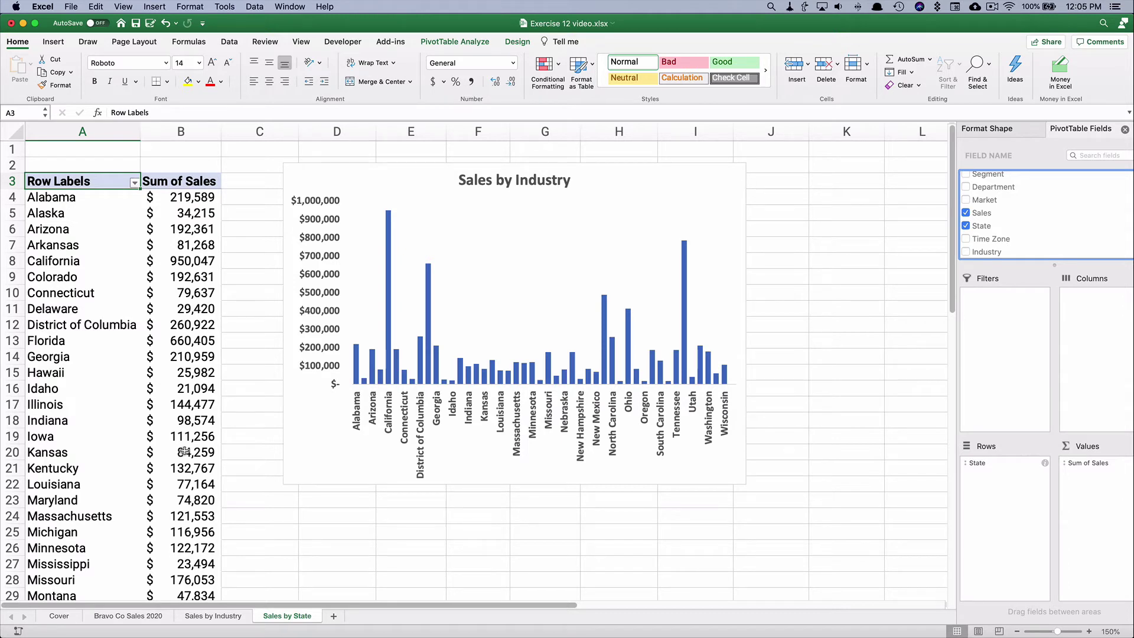
Set the State PivotTable's sort basis to Sum of Sales and filter the states by value to the Top 10 items
{"action": "mouse_move", "coordinate": [364, 384]}
{"action": "left_click", "coordinate": [135, 184]}
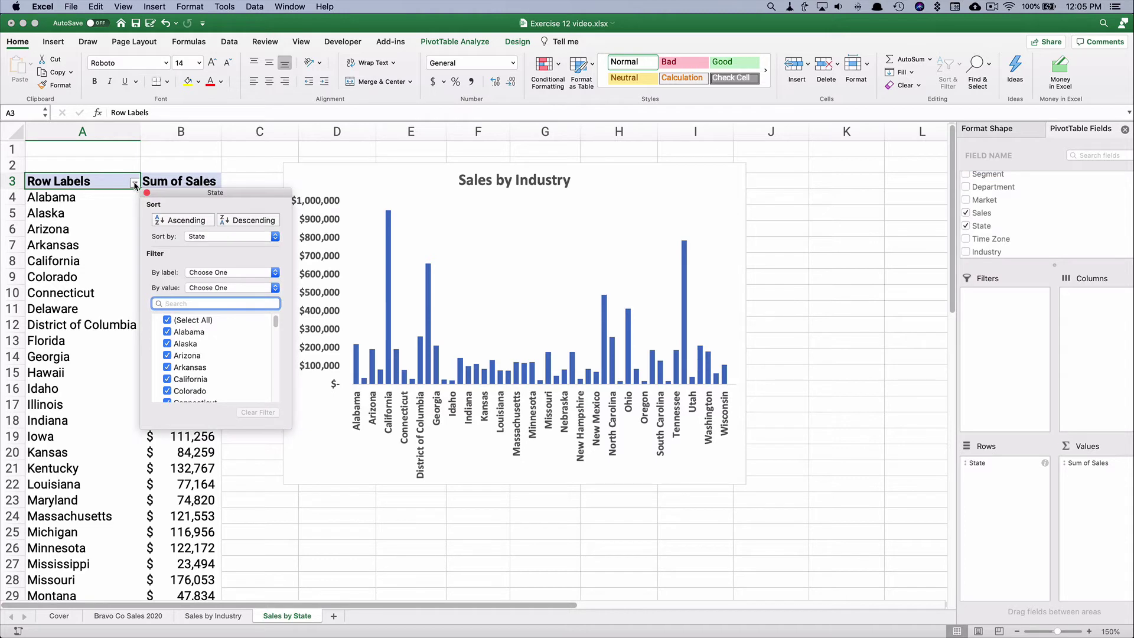
{"action": "left_click", "coordinate": [222, 235]}
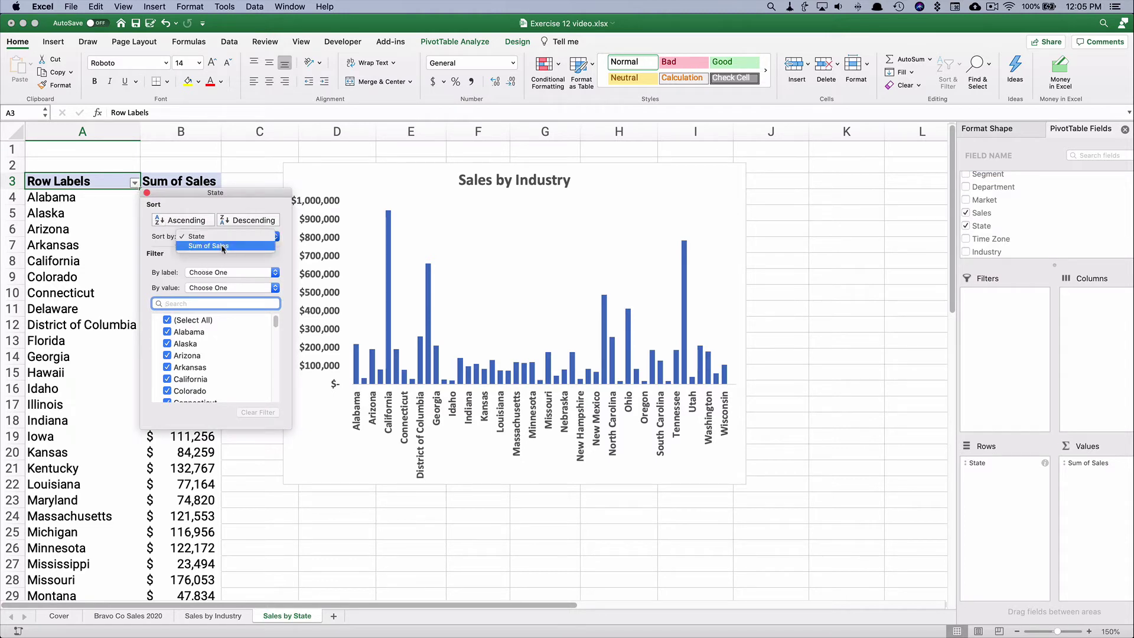
{"action": "left_click", "coordinate": [223, 247]}
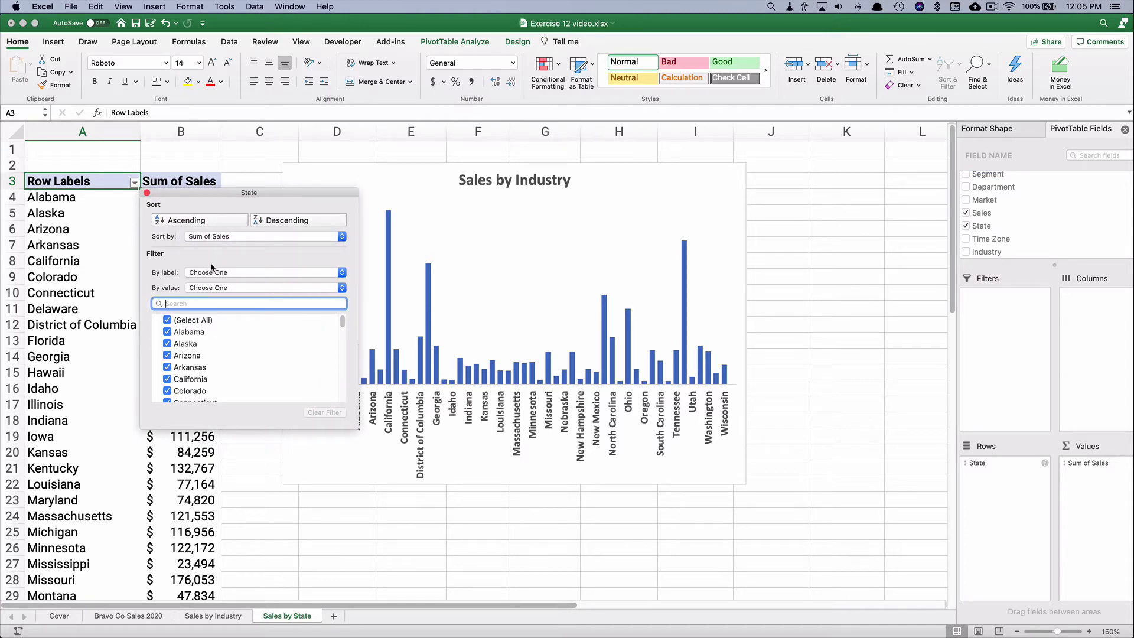
{"action": "left_click", "coordinate": [213, 287]}
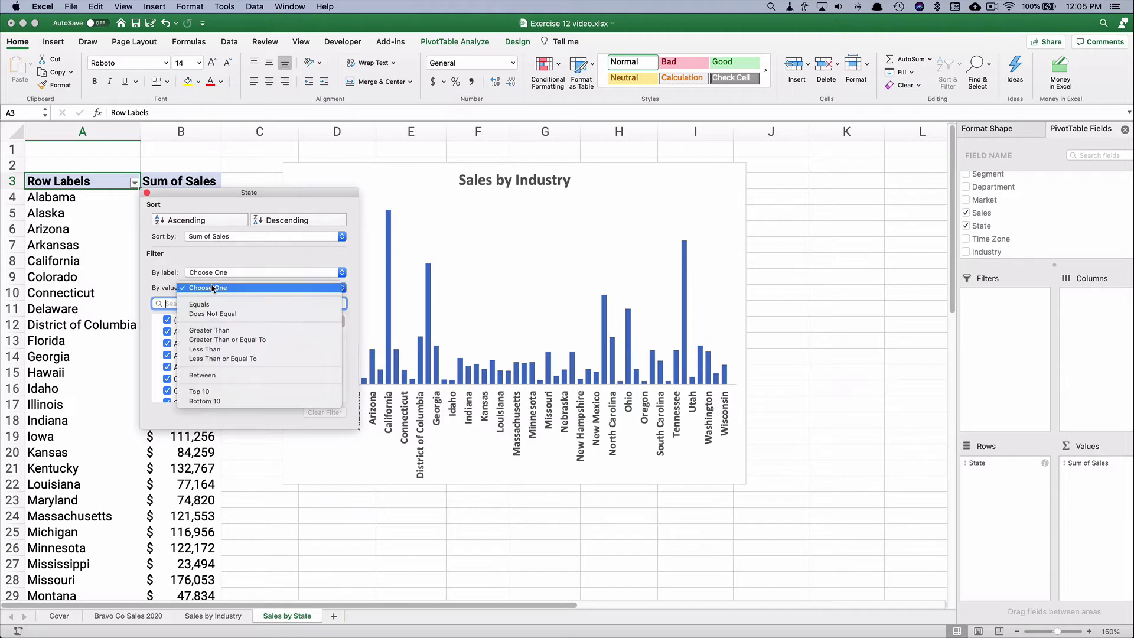
{"action": "left_click", "coordinate": [218, 392]}
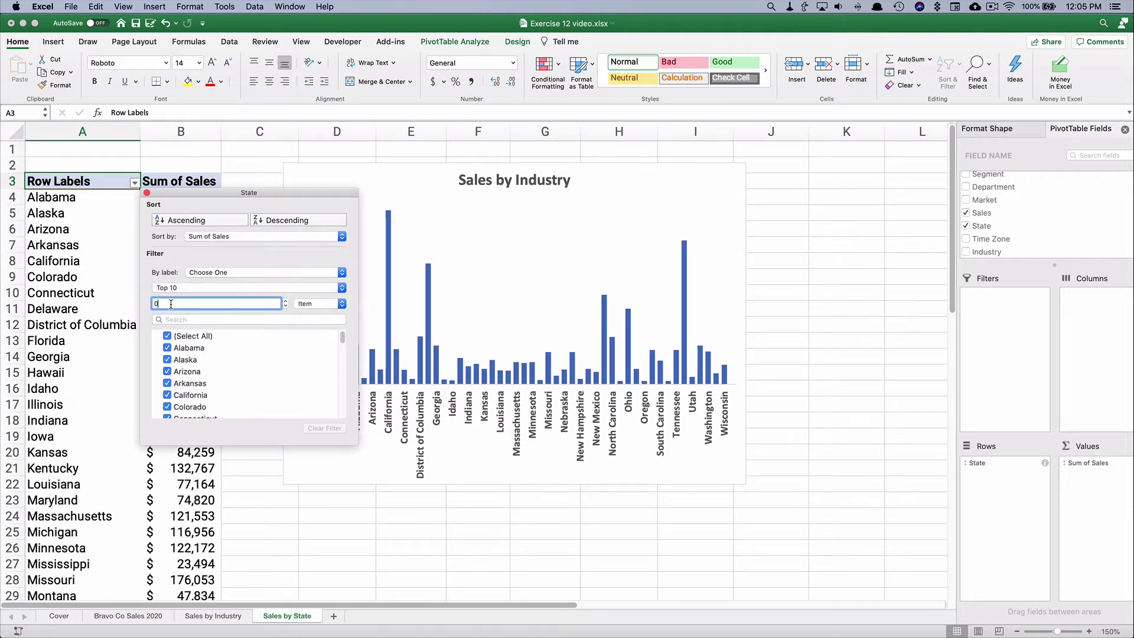
{"action": "type", "text": "10"}
{"action": "key", "text": "Return"}
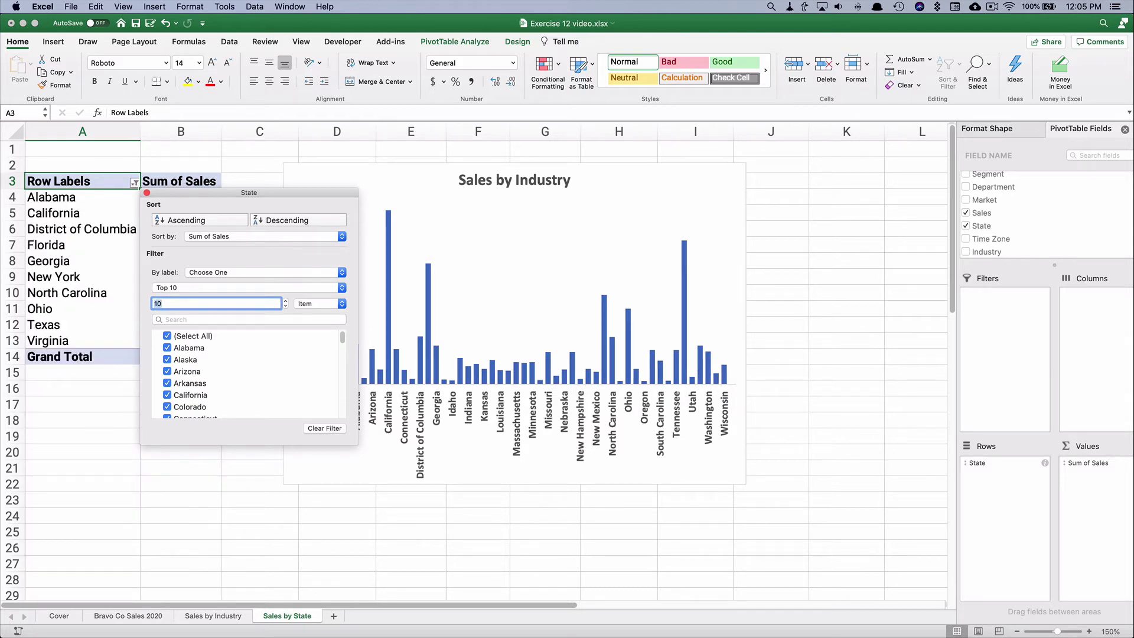
{"action": "left_click", "coordinate": [146, 193]}
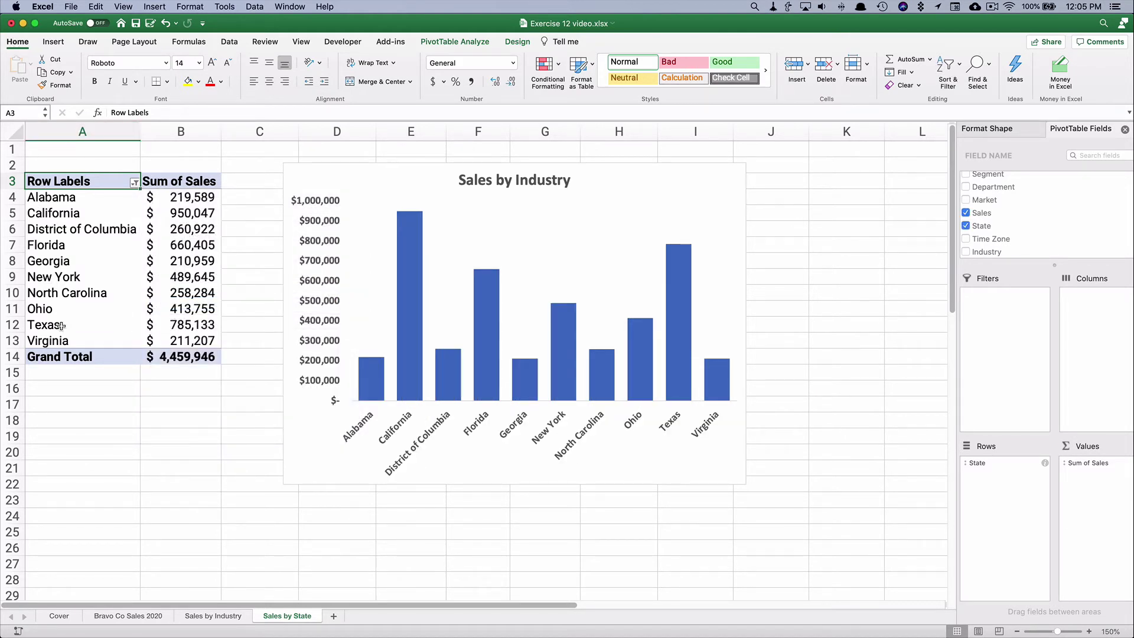
Sort the states in the PivotTable in descending order by Sum of Sales
{"action": "left_click", "coordinate": [136, 184]}
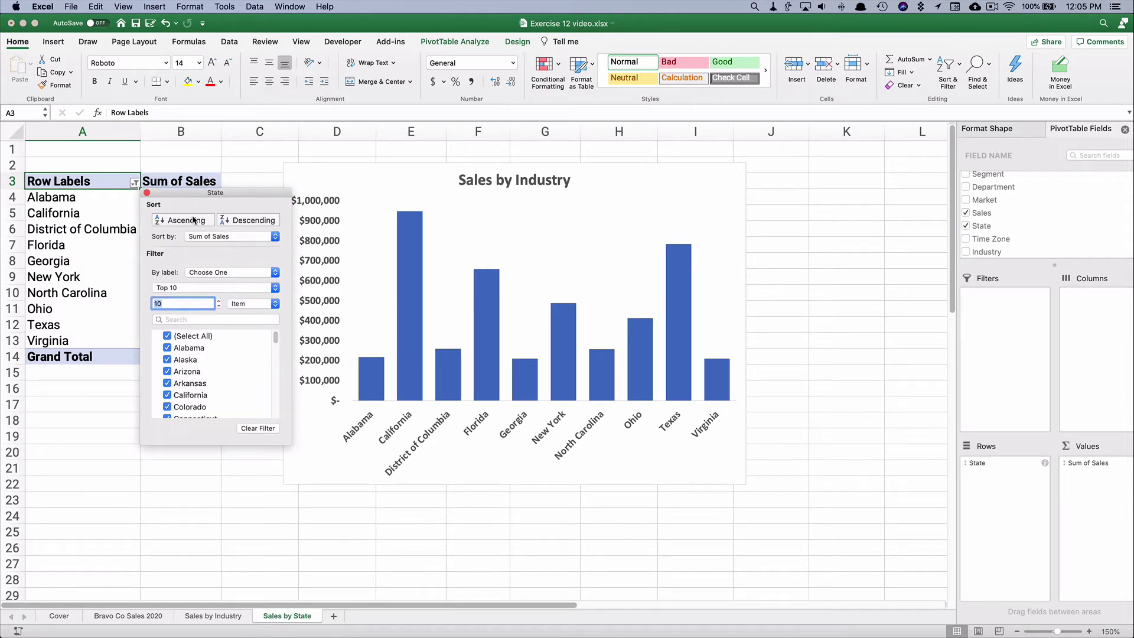
{"action": "left_click", "coordinate": [248, 220]}
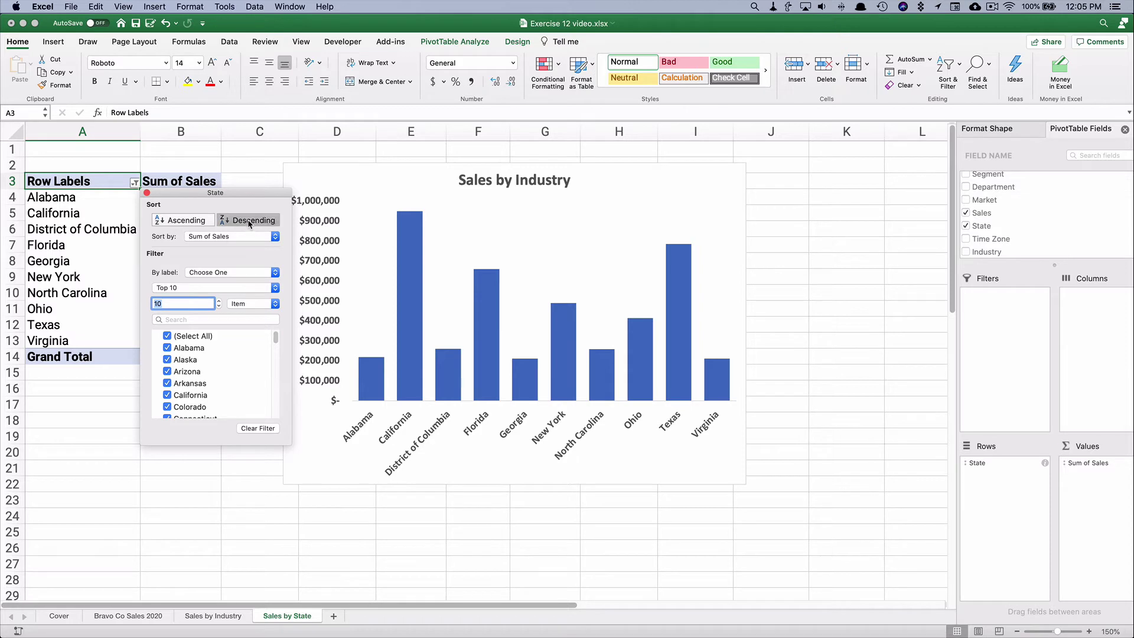
{"action": "left_click", "coordinate": [147, 193]}
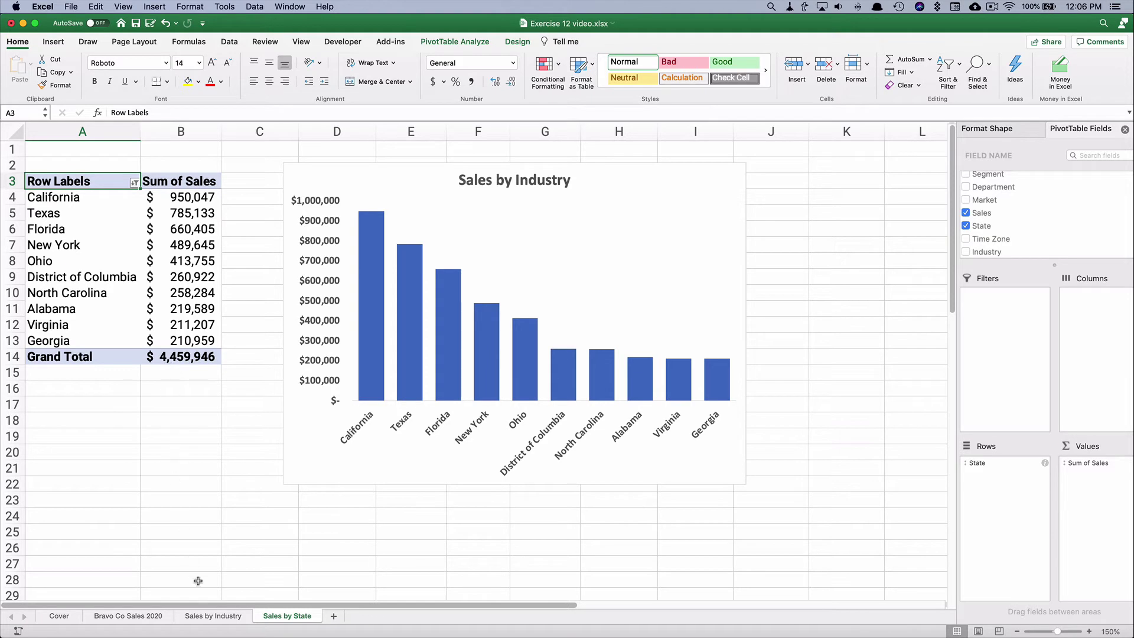
Change the title of the chart on the Sales by State sheet to "Sales by State"
{"action": "left_click", "coordinate": [215, 617]}
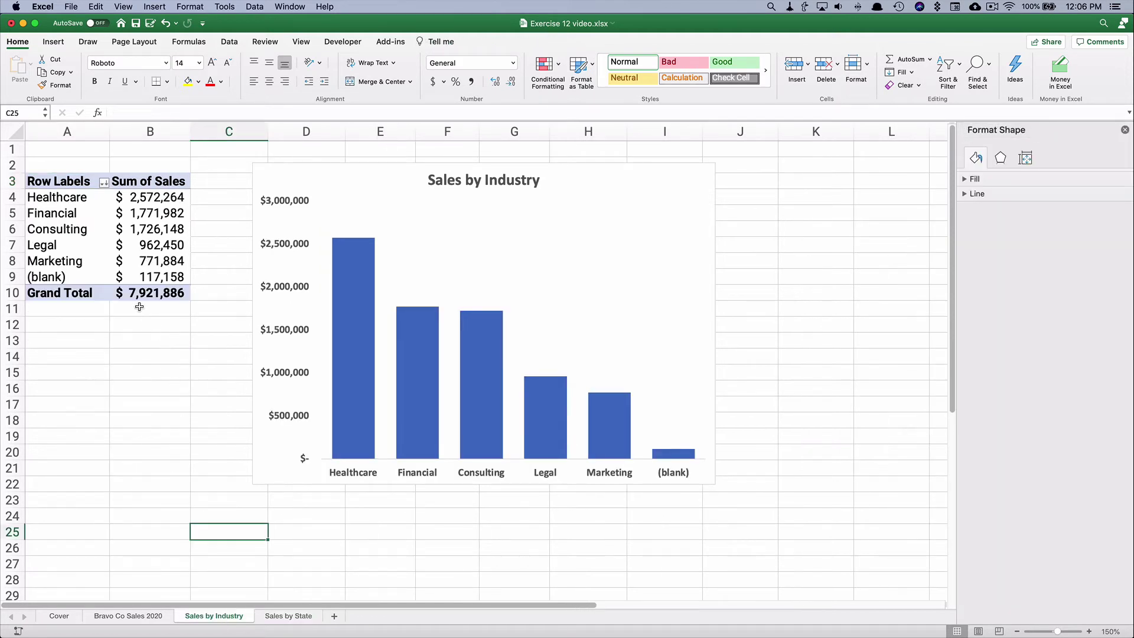
{"action": "left_click", "coordinate": [286, 617]}
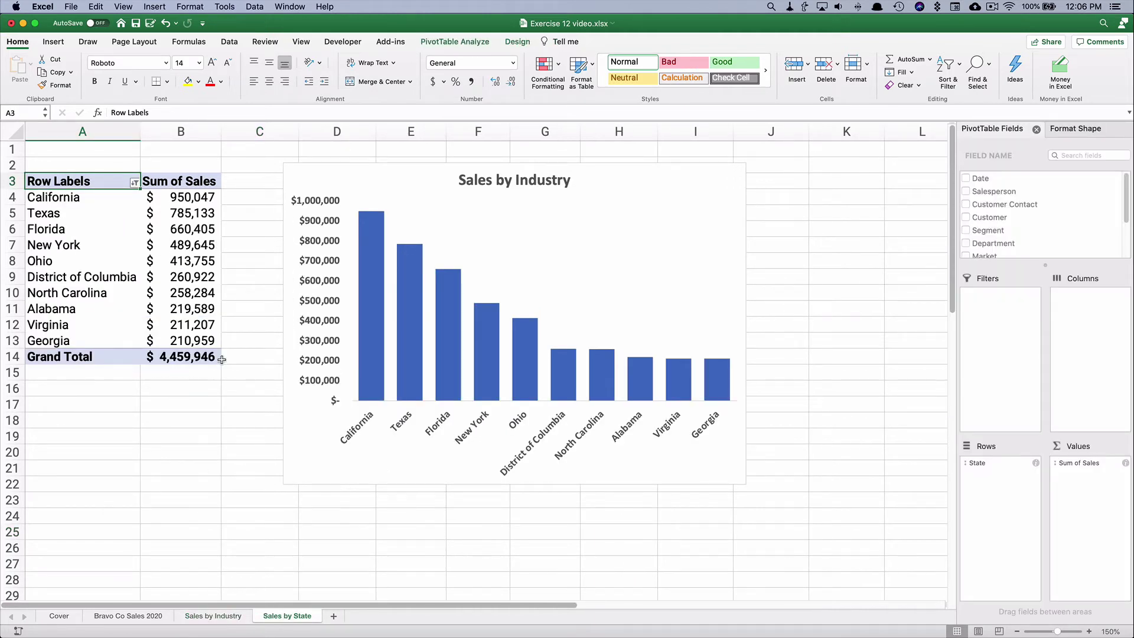
{"action": "left_click", "coordinate": [532, 180]}
{"action": "double_click", "coordinate": [531, 180]}
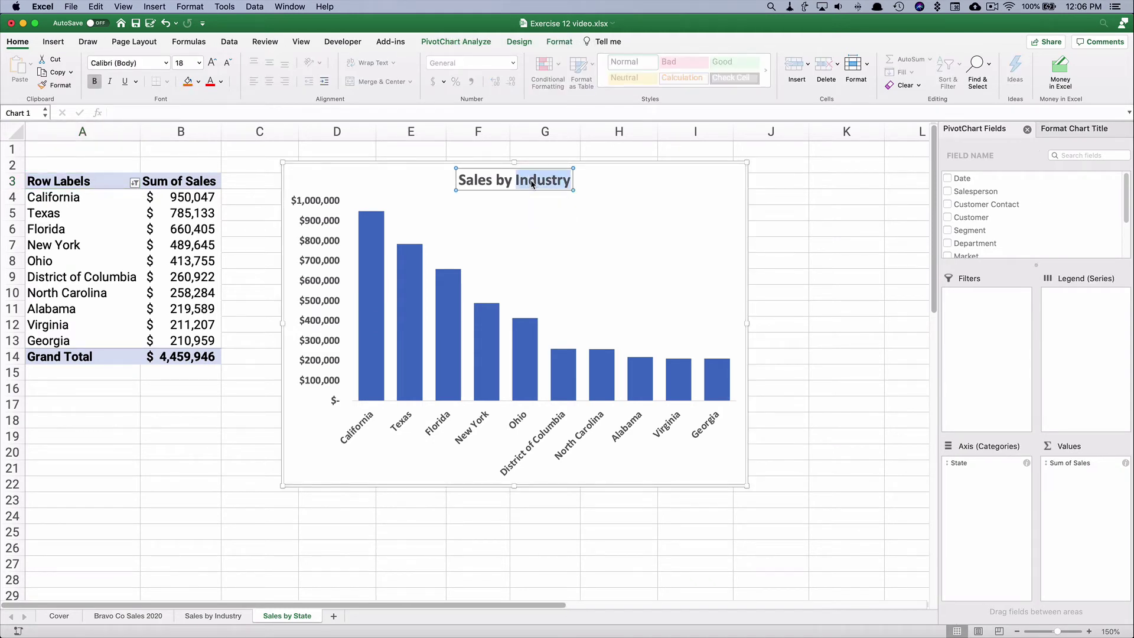
{"action": "type", "text": "State"}
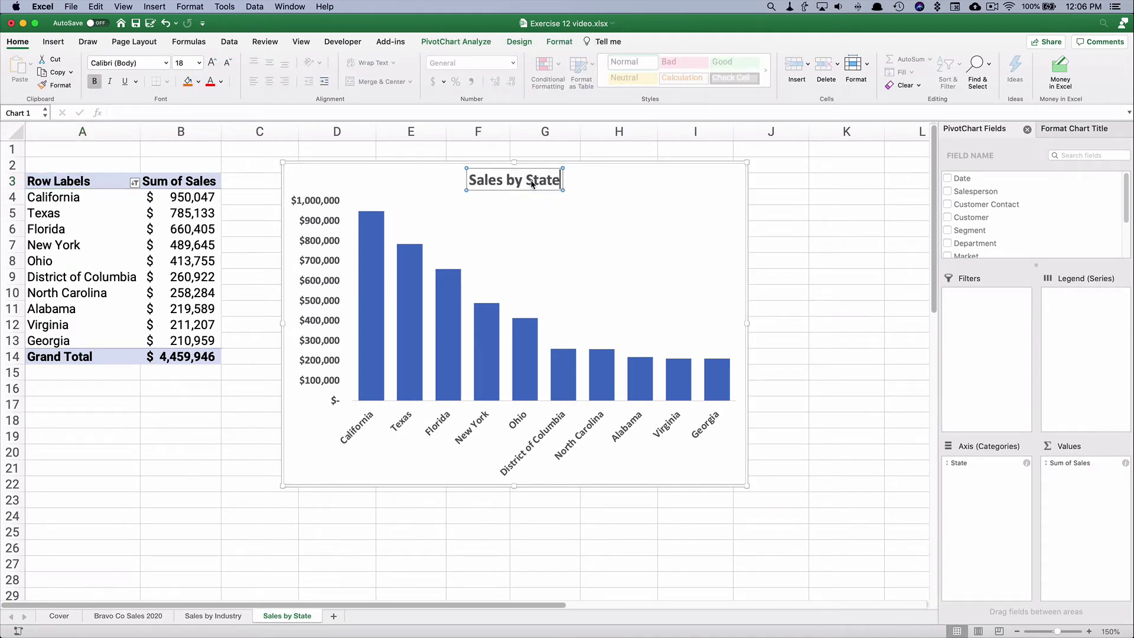
{"action": "left_click", "coordinate": [183, 407]}
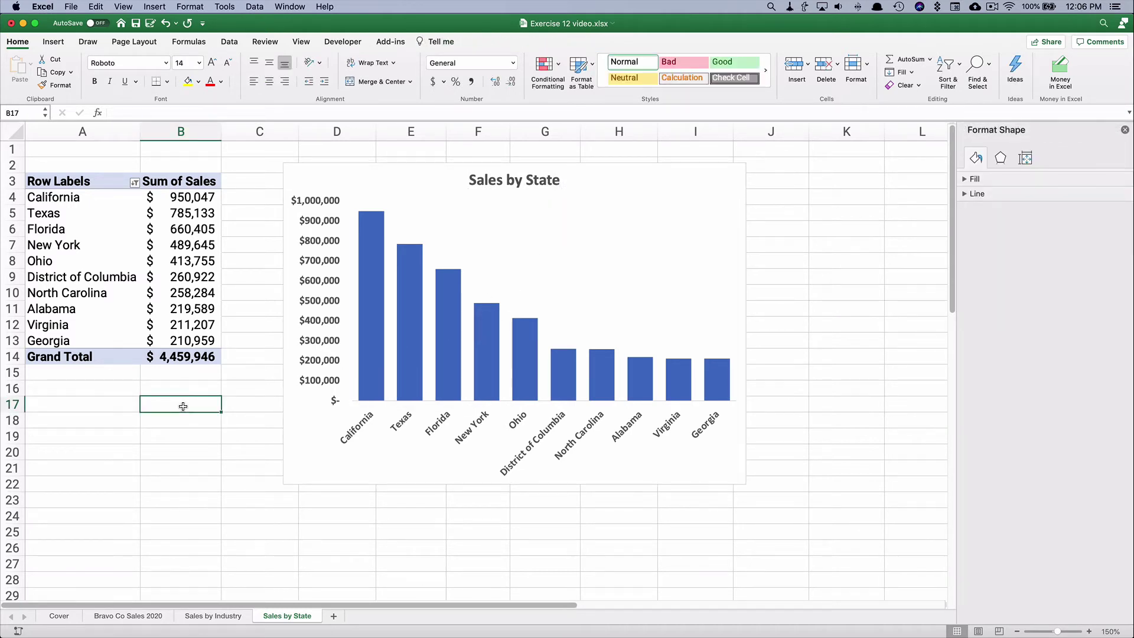
{"action": "left_click", "coordinate": [418, 329]}
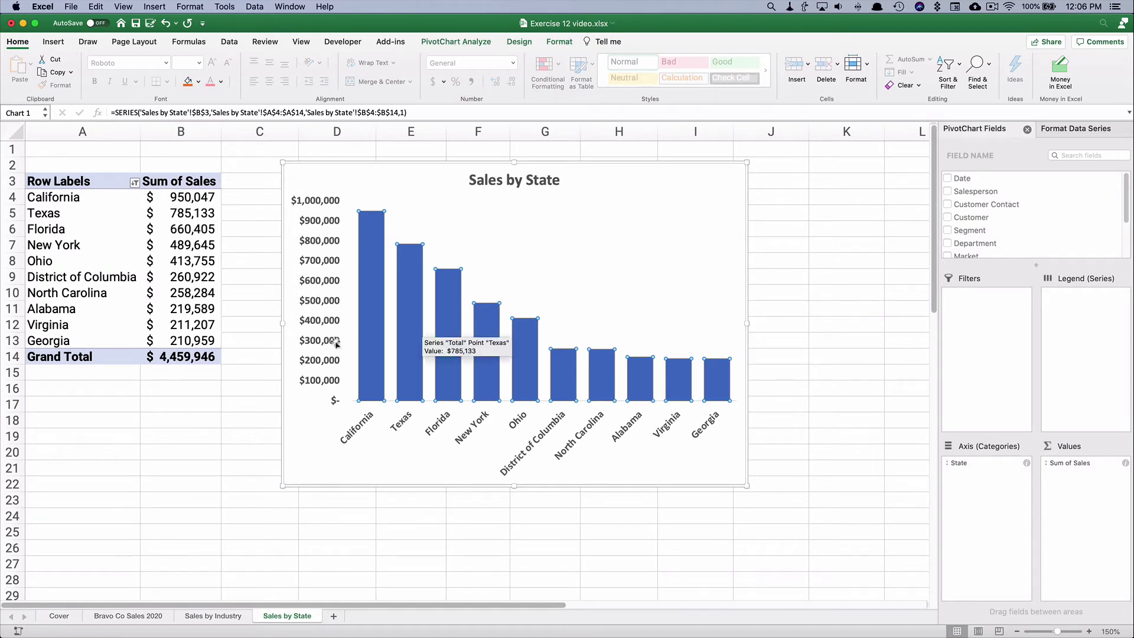
{"action": "left_click", "coordinate": [156, 398]}
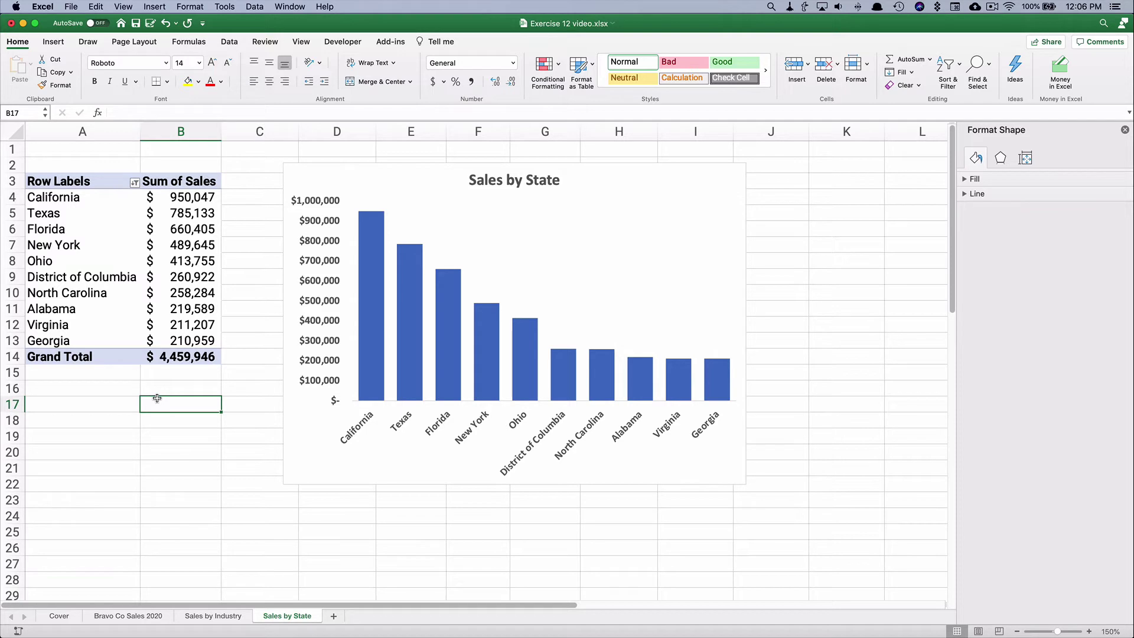
{"action": "left_click", "coordinate": [232, 620]}
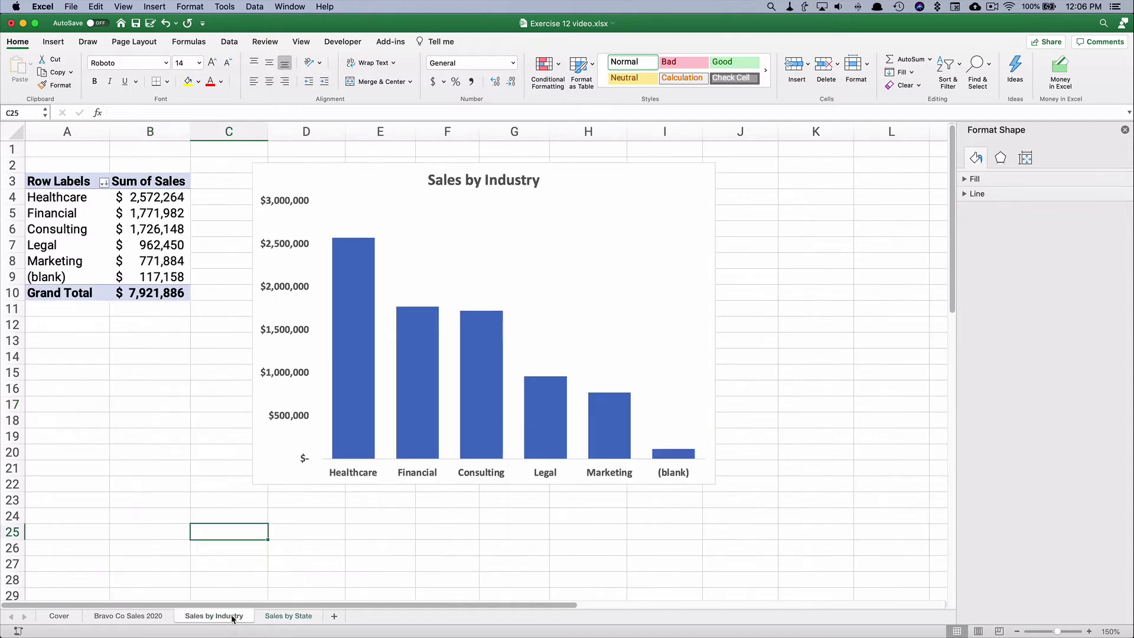
{"action": "left_click", "coordinate": [282, 617]}
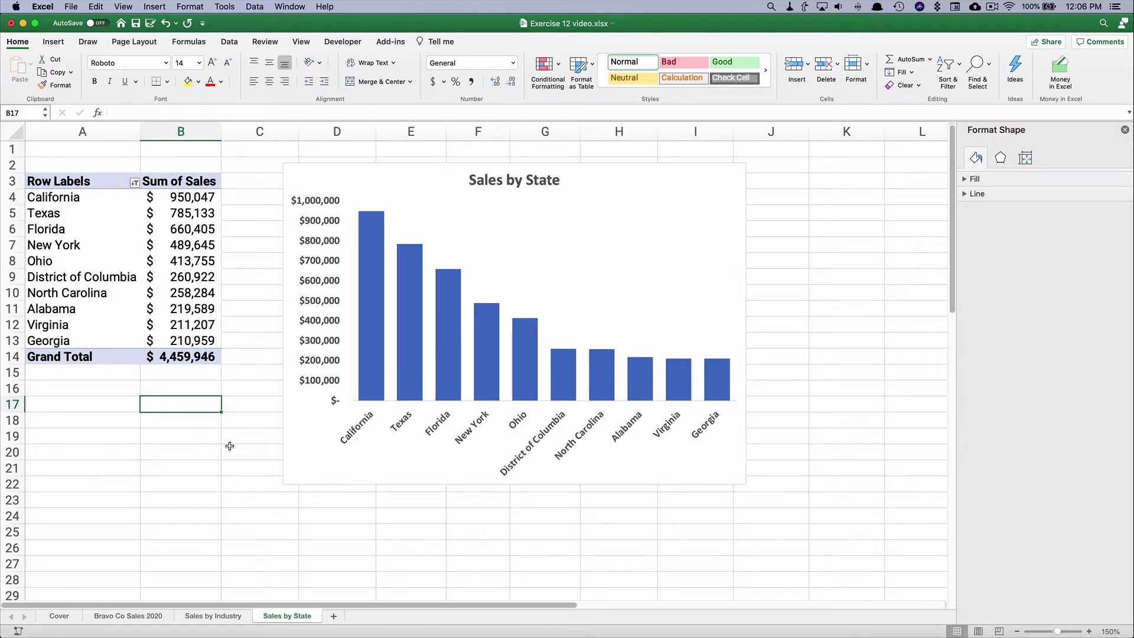
Create a copy of the Sales by State sheet at the end of the workbook
{"action": "right_click", "coordinate": [290, 618]}
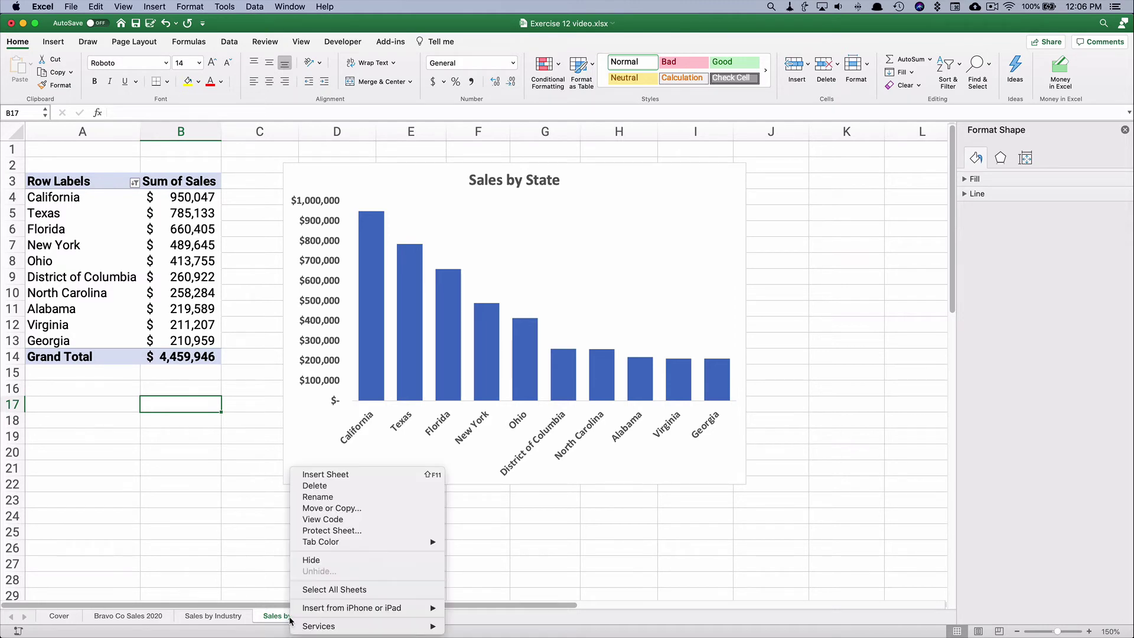
{"action": "left_click", "coordinate": [334, 509]}
{"action": "left_click", "coordinate": [314, 529]}
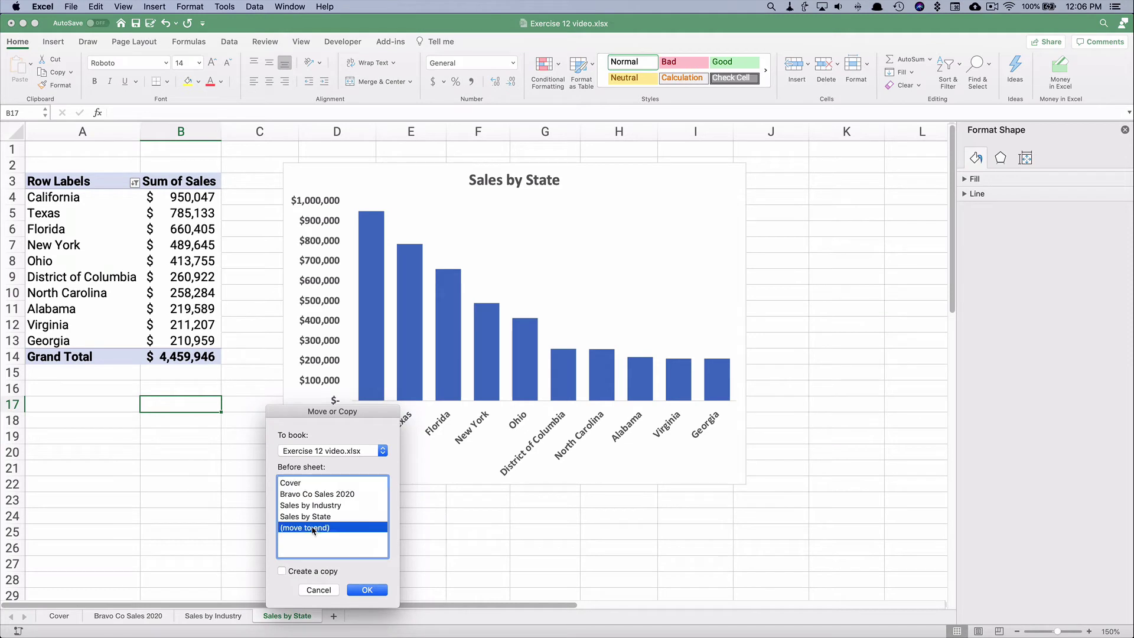
{"action": "left_click", "coordinate": [374, 590]}
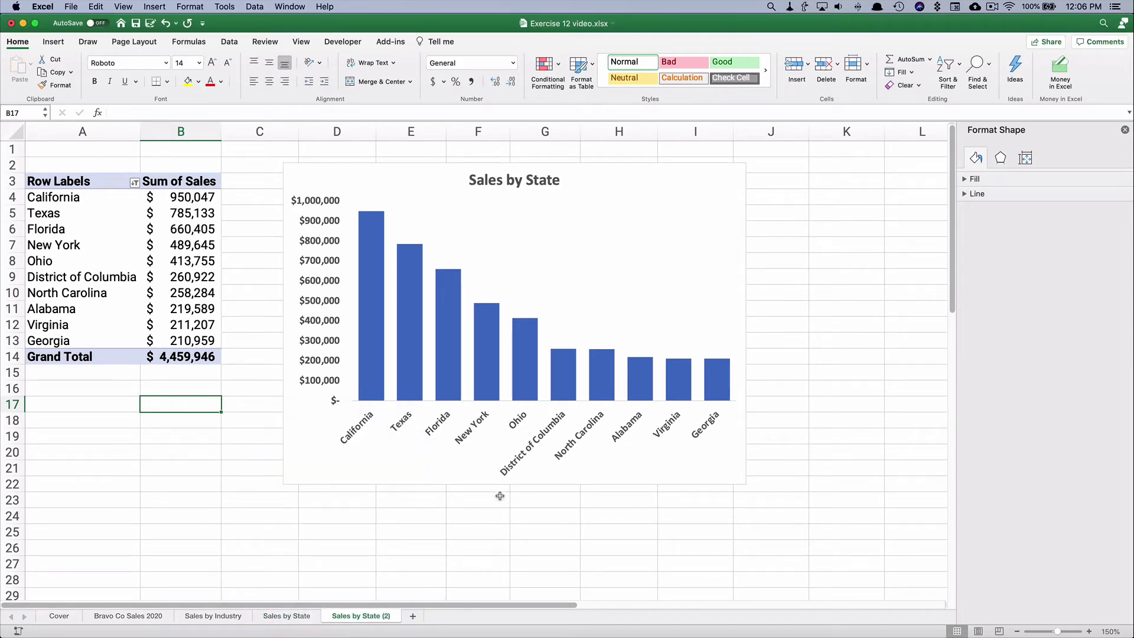
Rename the copied Sales by State sheet as "Sales by Salesperson"
{"action": "double_click", "coordinate": [389, 617]}
{"action": "left_click", "coordinate": [388, 616]}
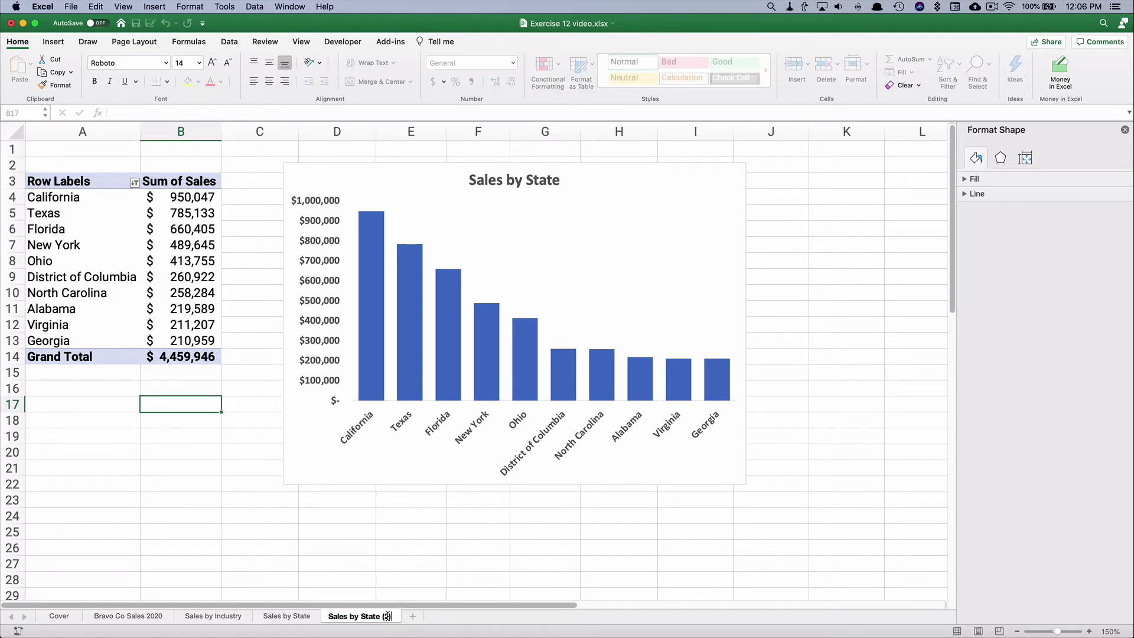
{"action": "key", "text": "BackSpace"}
{"action": "key", "text": "BackSpace"}
{"action": "key", "text": "BackSpace"}
{"action": "key", "text": "BackSpace"}
{"action": "key", "text": "BackSpace"}
{"action": "key", "text": "BackSpace"}
{"action": "key", "text": "BackSpace"}
{"action": "key", "text": "BackSpace"}
{"action": "type", "text": "alesperson"}
{"action": "left_click", "coordinate": [388, 553]}
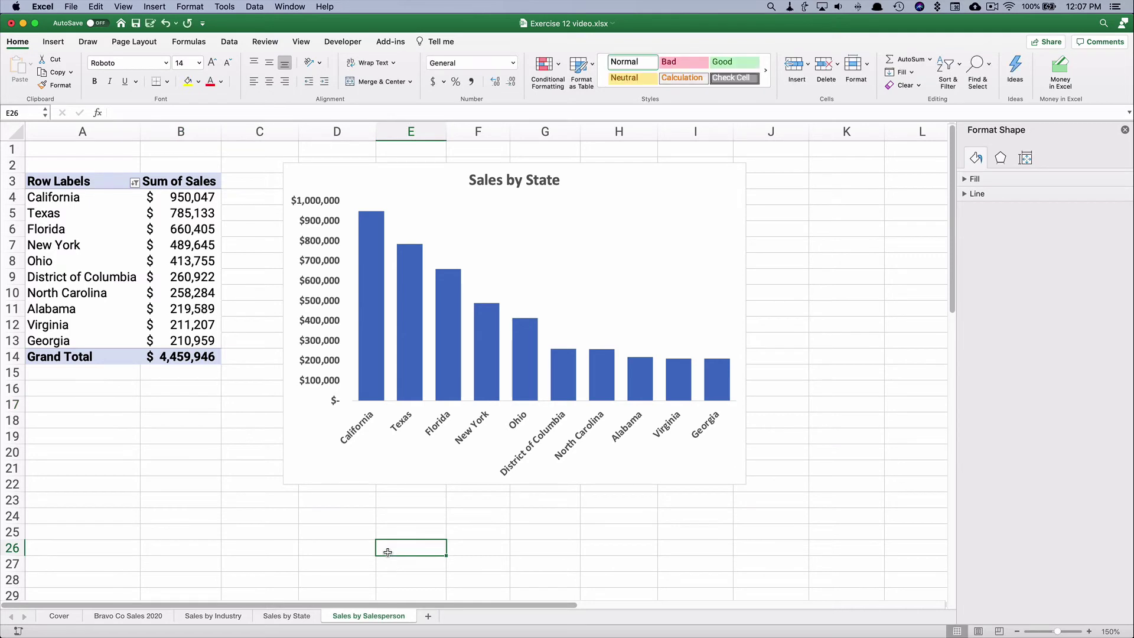
Replace the State field with the Salesperson field in the rows of the Sales by Salesperson PivotTable
{"action": "left_click", "coordinate": [98, 276]}
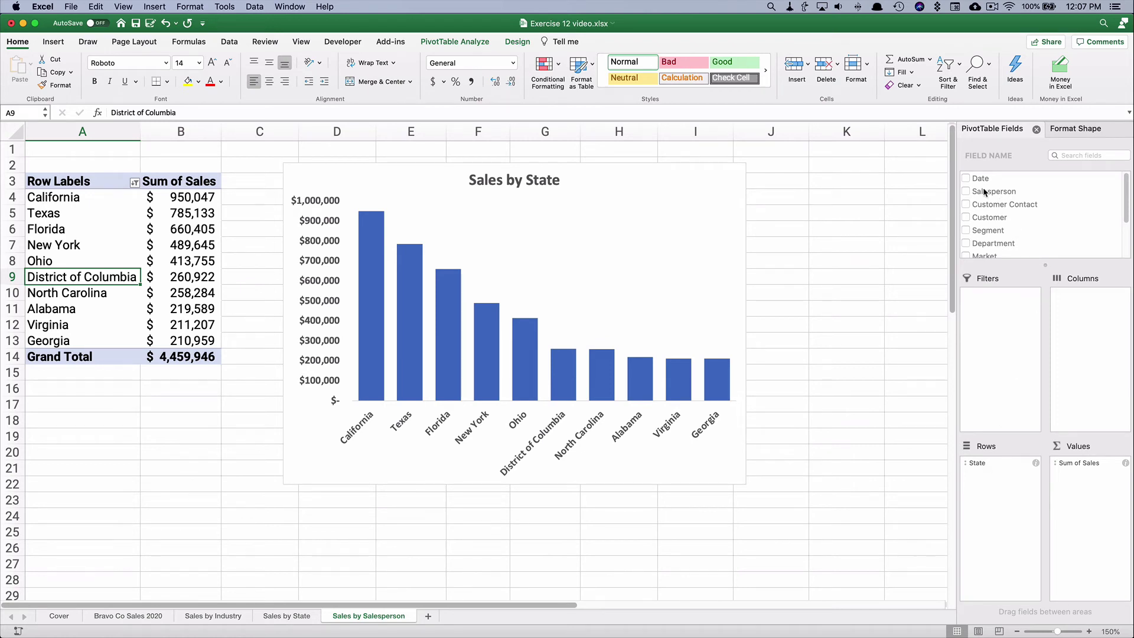
{"action": "left_click_drag", "start_coordinate": [984, 192], "coordinate": [1005, 487]}
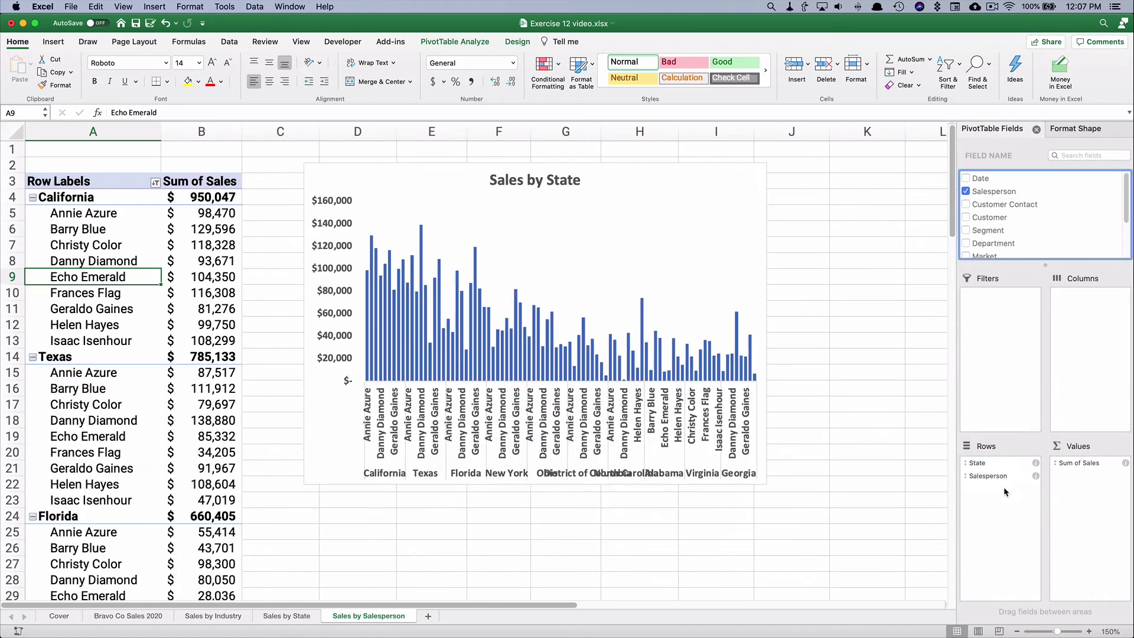
{"action": "scroll", "coordinate": [1003, 222], "scroll_direction": "down", "scroll_amount": 3}
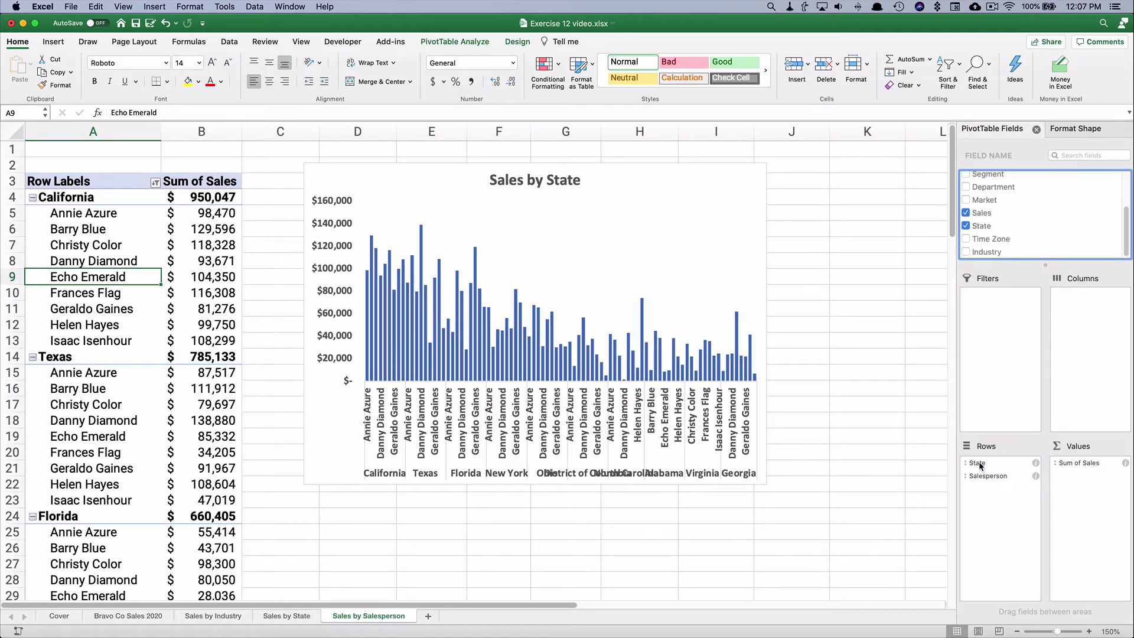
{"action": "mouse_move", "coordinate": [980, 465]}
{"action": "left_mouse_down"}
{"action": "mouse_move", "coordinate": [858, 458]}
{"action": "mouse_move", "coordinate": [975, 463]}
{"action": "left_mouse_up"}
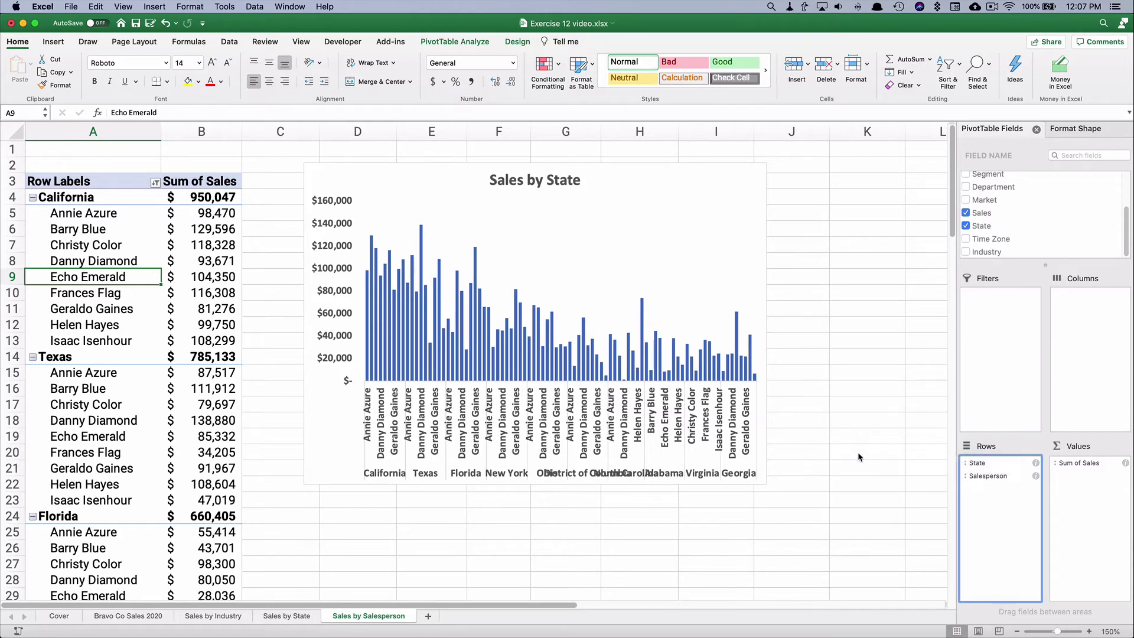
{"action": "left_click_drag", "start_coordinate": [858, 457], "coordinate": [858, 457]}
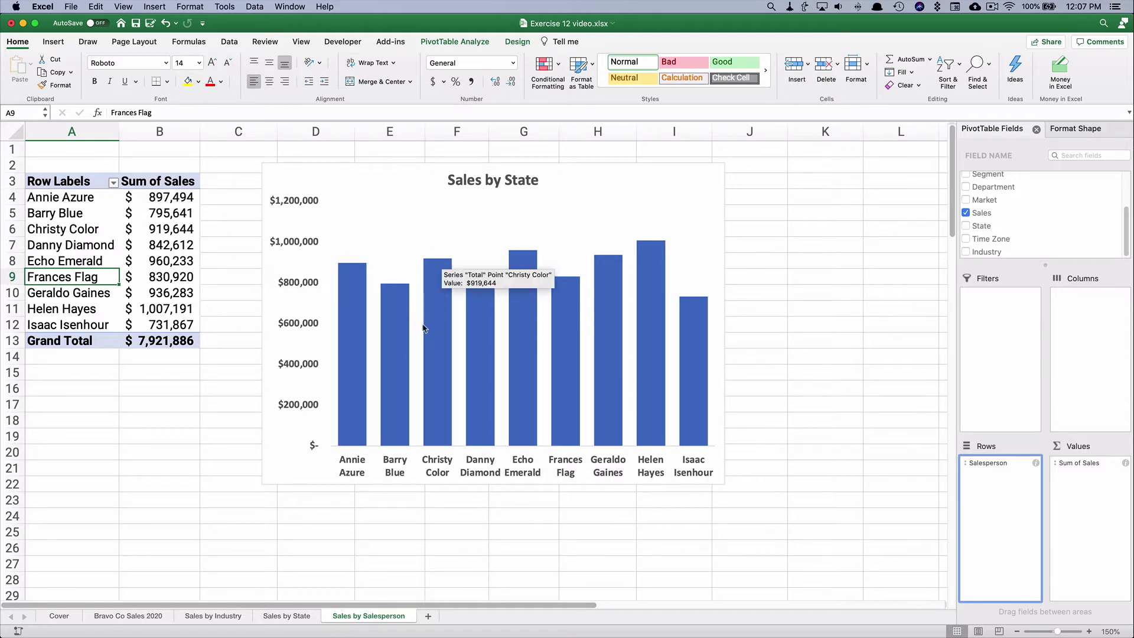
Change the title of the salesperson chart to "Sales by Salesperson"
{"action": "mouse_move", "coordinate": [596, 412]}
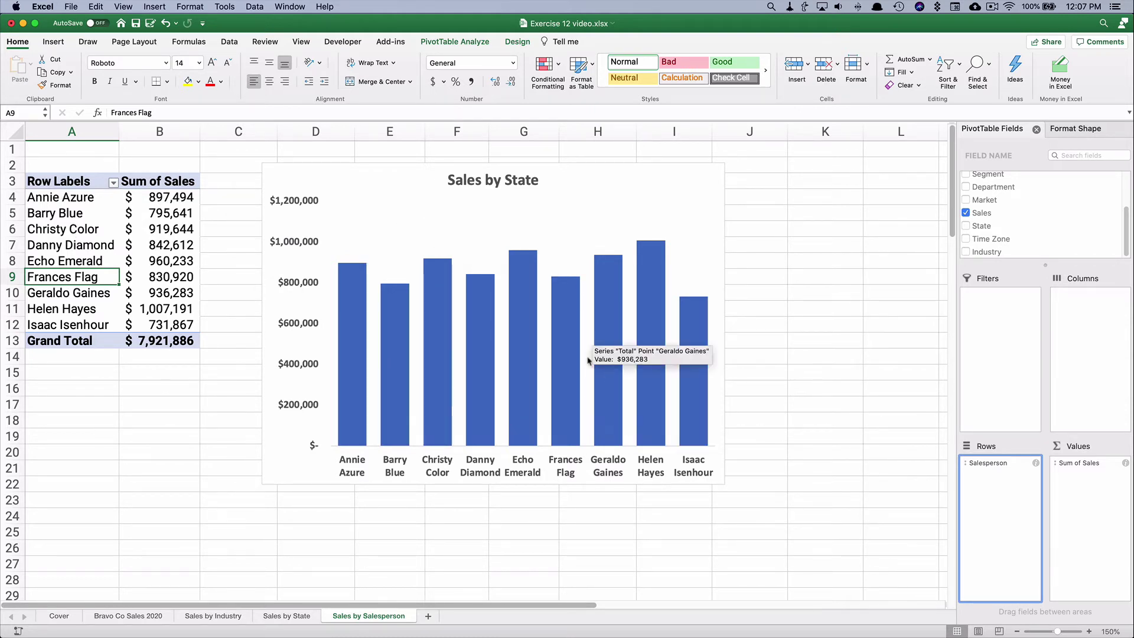
{"action": "left_click", "coordinate": [493, 183]}
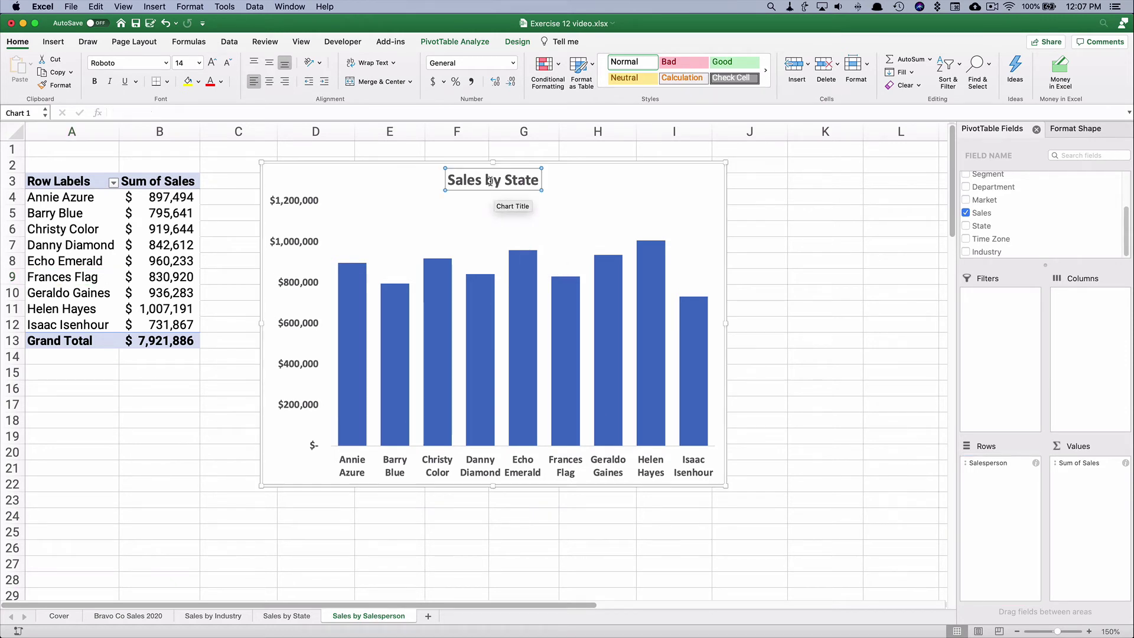
{"action": "left_click", "coordinate": [534, 181]}
{"action": "double_click", "coordinate": [534, 181]}
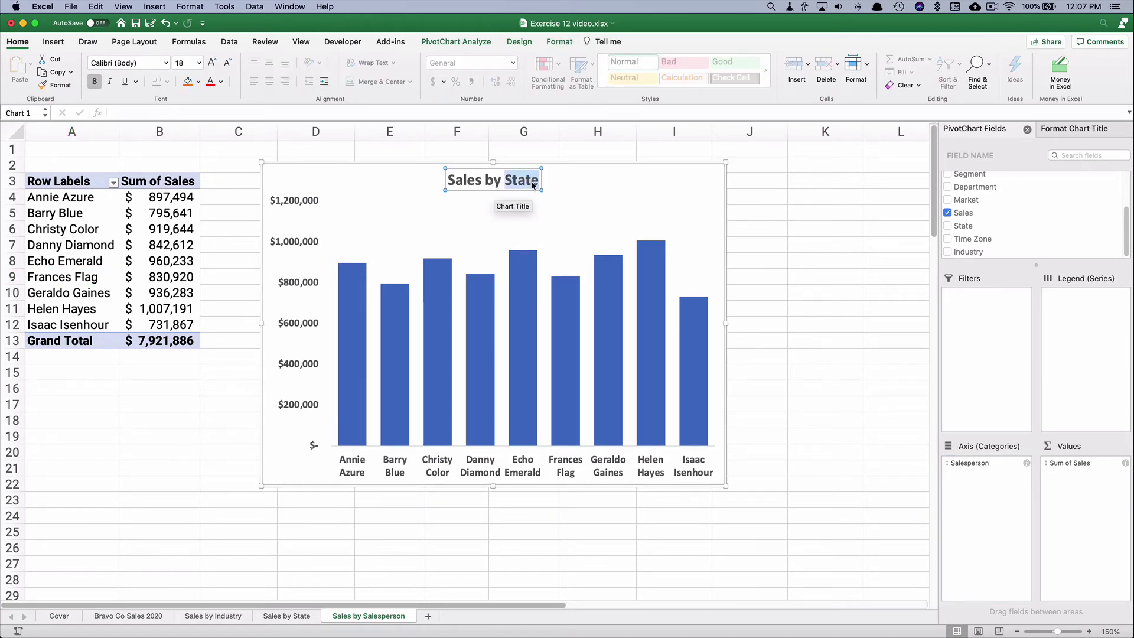
{"action": "type", "text": "Sales"}
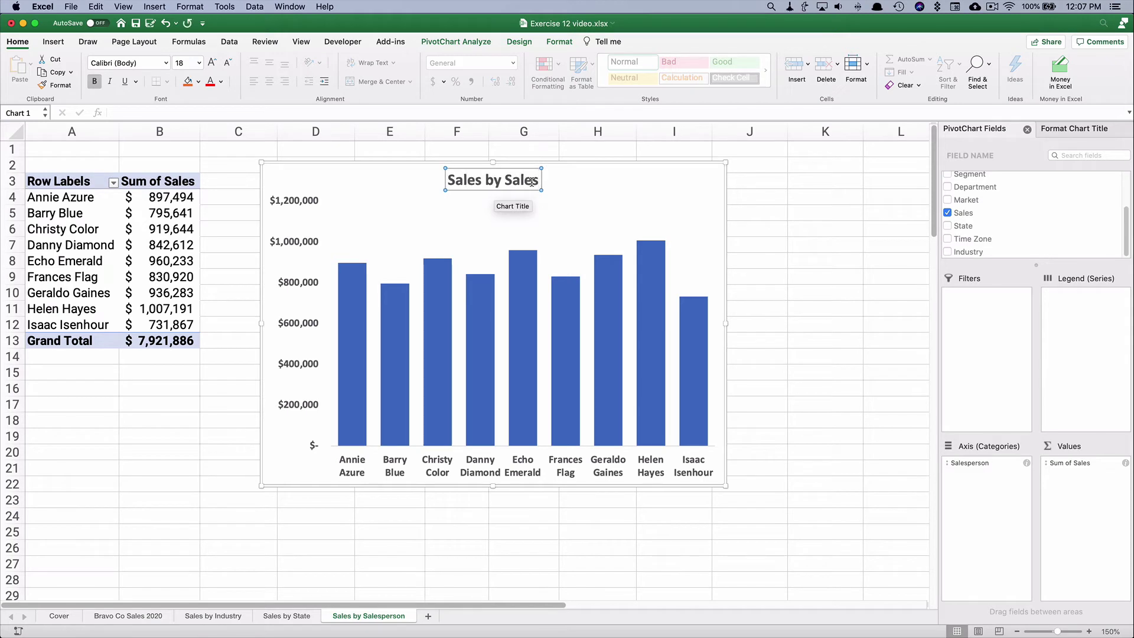
{"action": "type", "text": "person"}
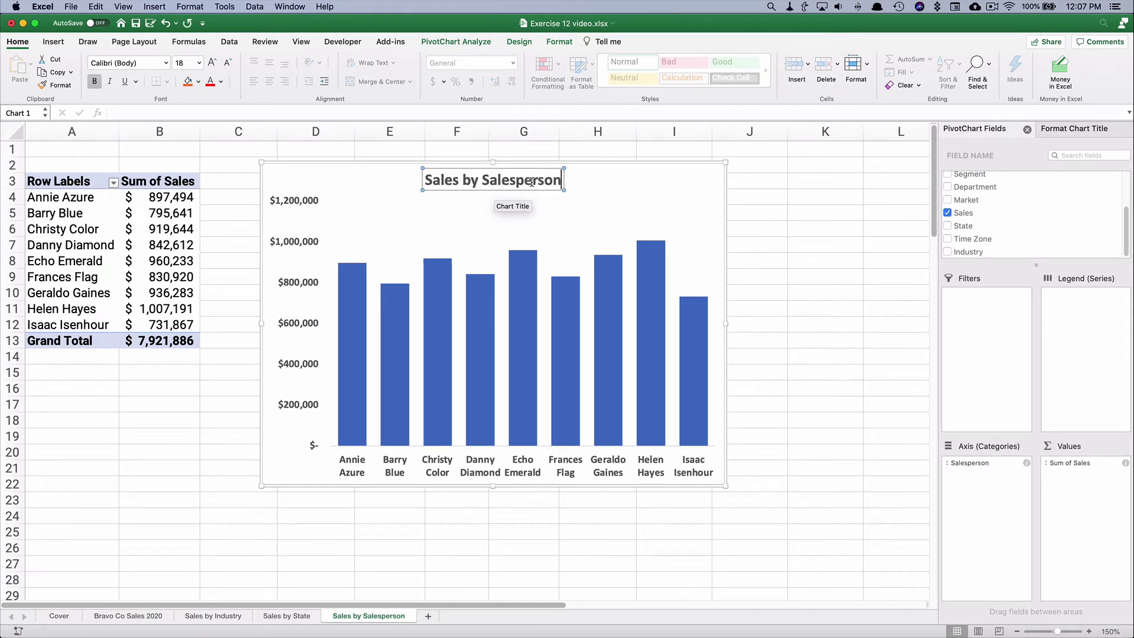
{"action": "left_click", "coordinate": [441, 228]}
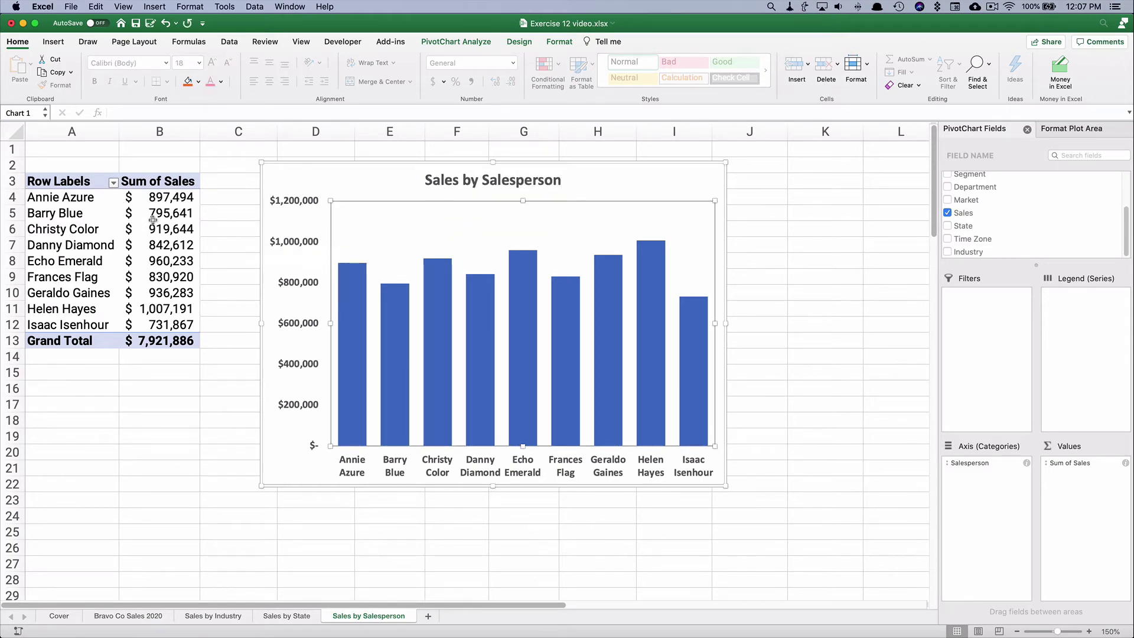
Sort the salesperson PivotTable by Sum of Sales in descending order
{"action": "left_click", "coordinate": [113, 183]}
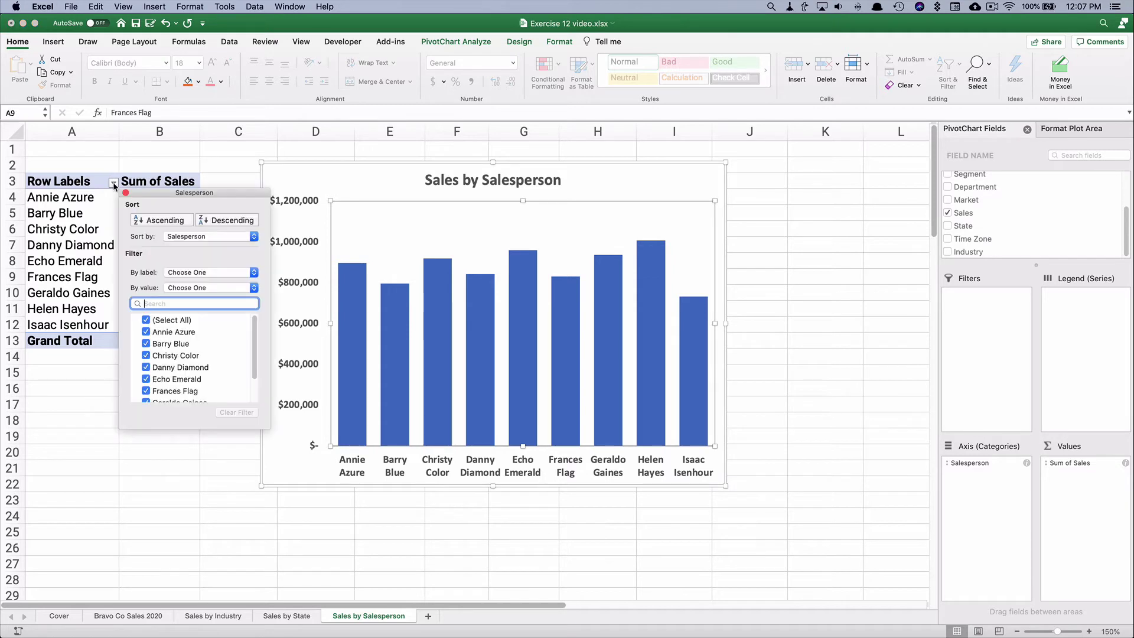
{"action": "left_click", "coordinate": [181, 238]}
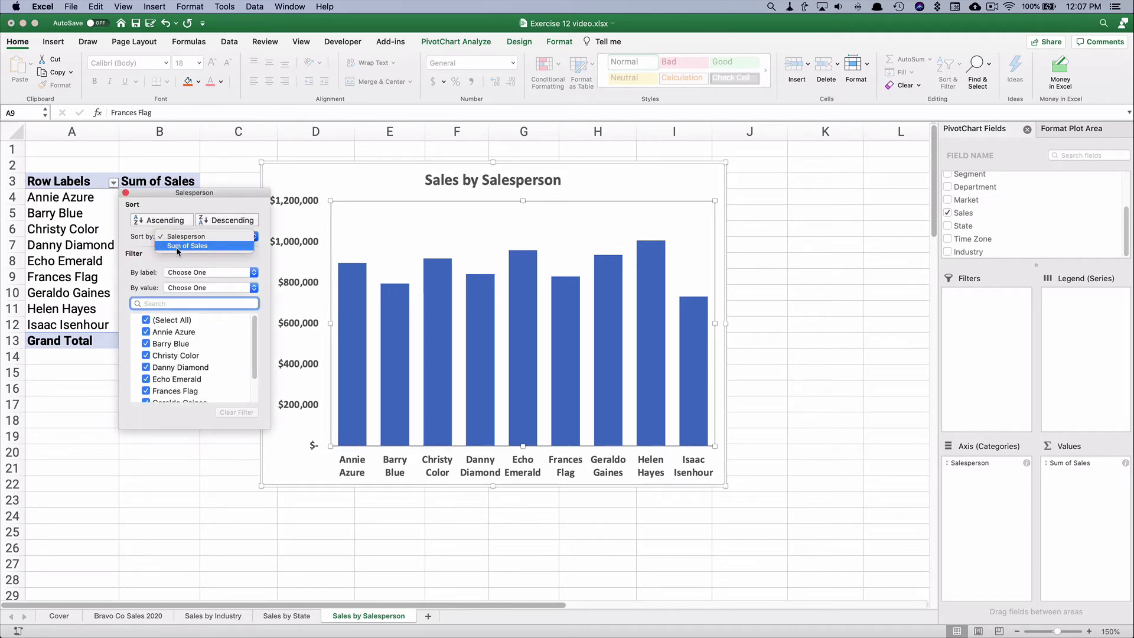
{"action": "left_click", "coordinate": [177, 247]}
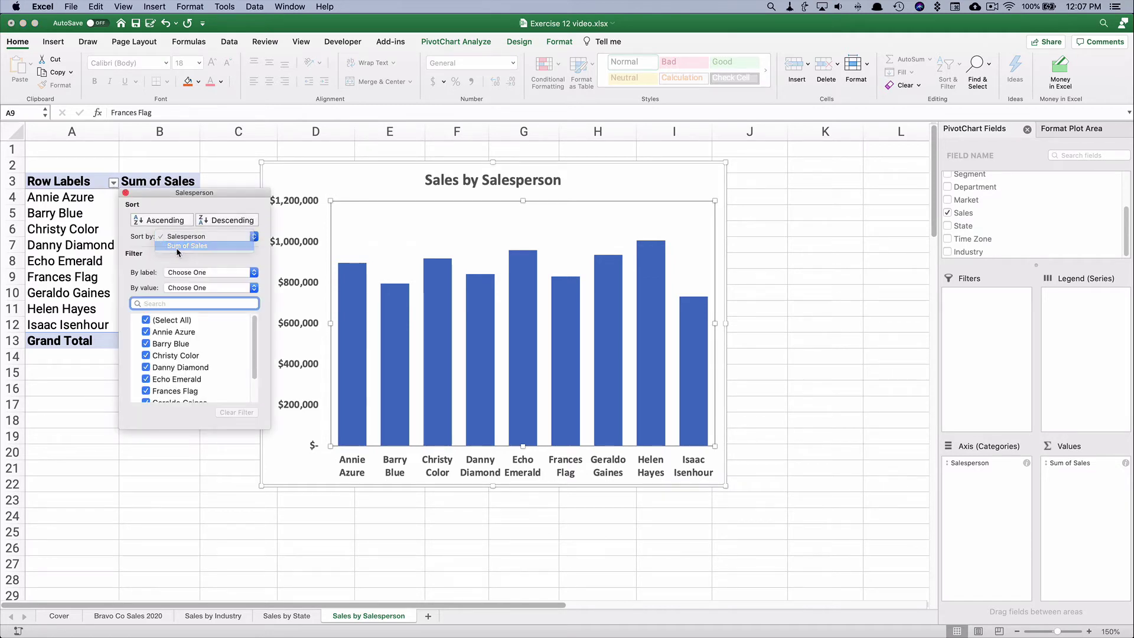
{"action": "left_click", "coordinate": [260, 222]}
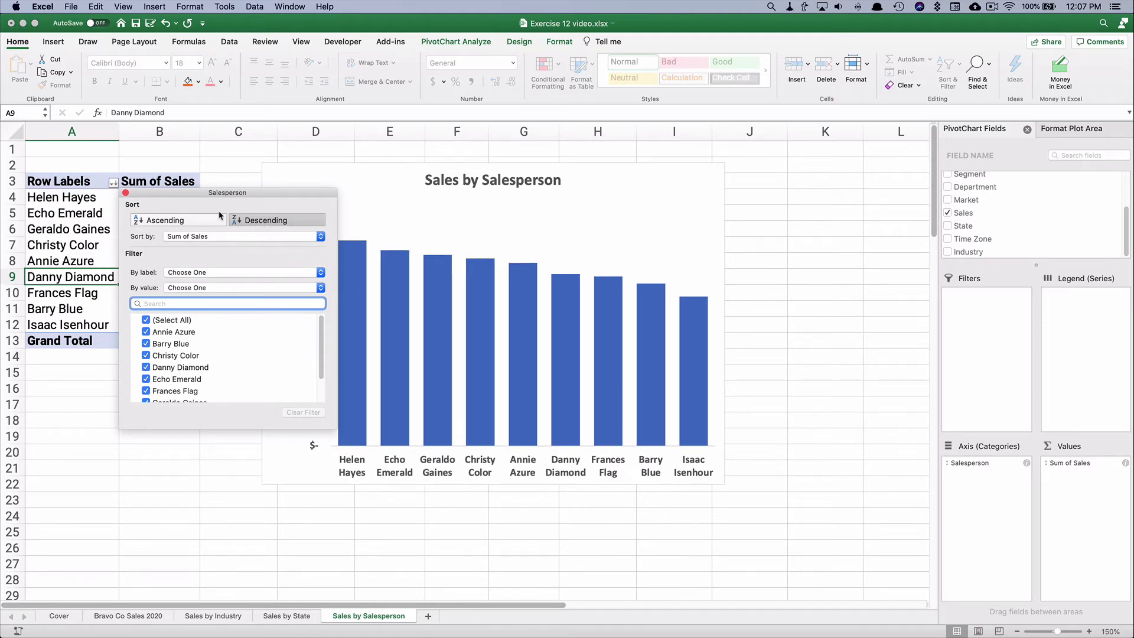
{"action": "left_click", "coordinate": [125, 193]}
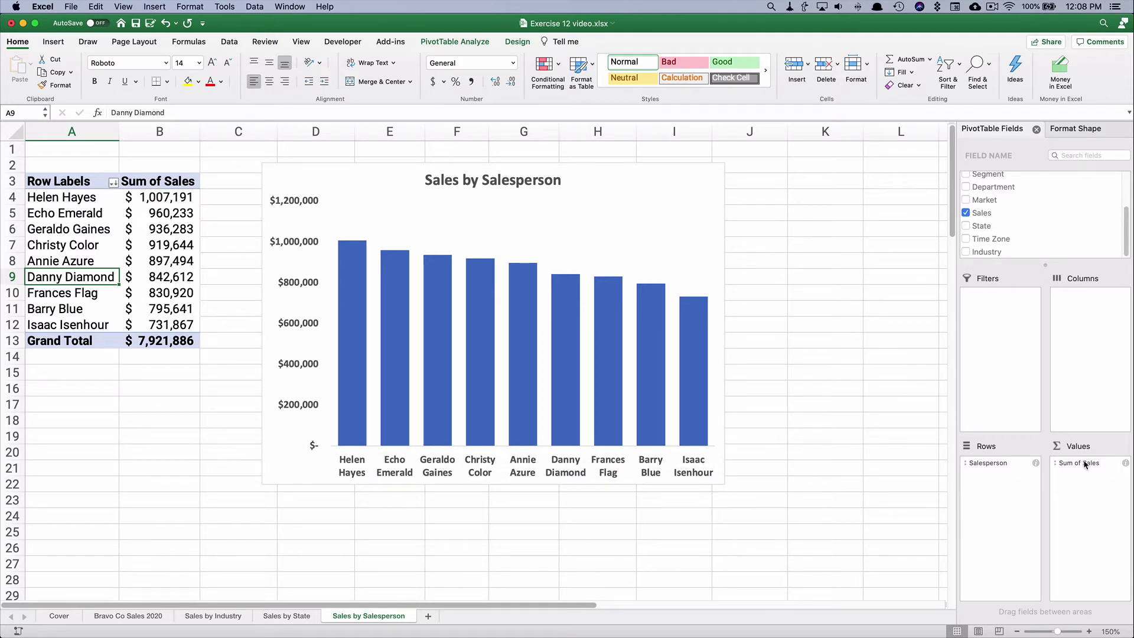
Summarize the Sales values in the salesperson PivotTable by Average instead of Sum
{"action": "left_click", "coordinate": [1125, 464]}
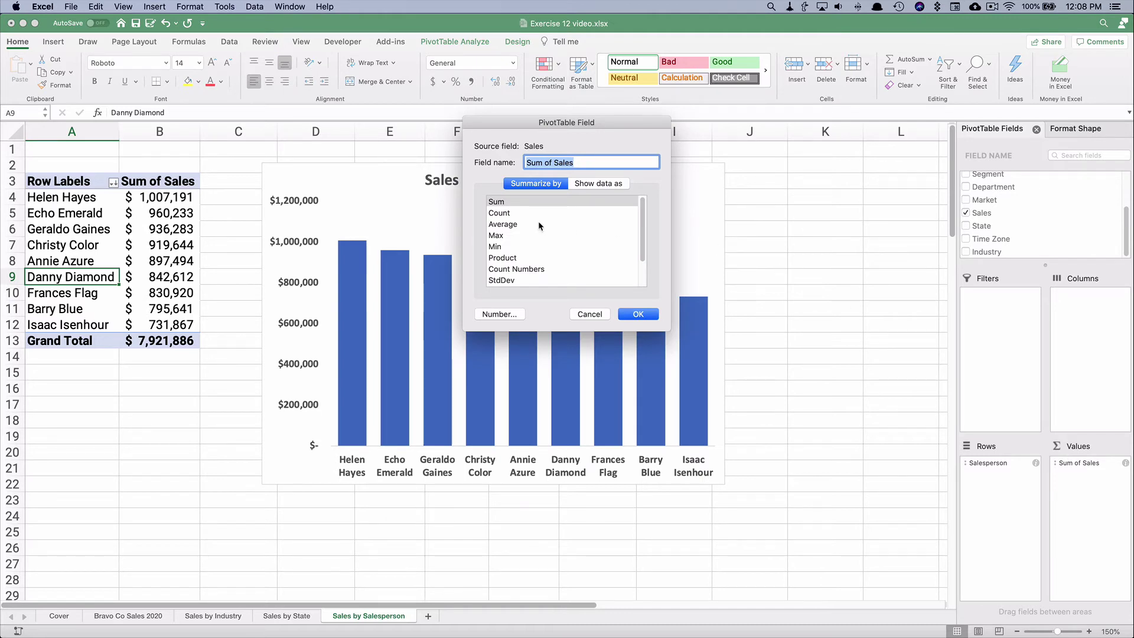
{"action": "left_click", "coordinate": [503, 225]}
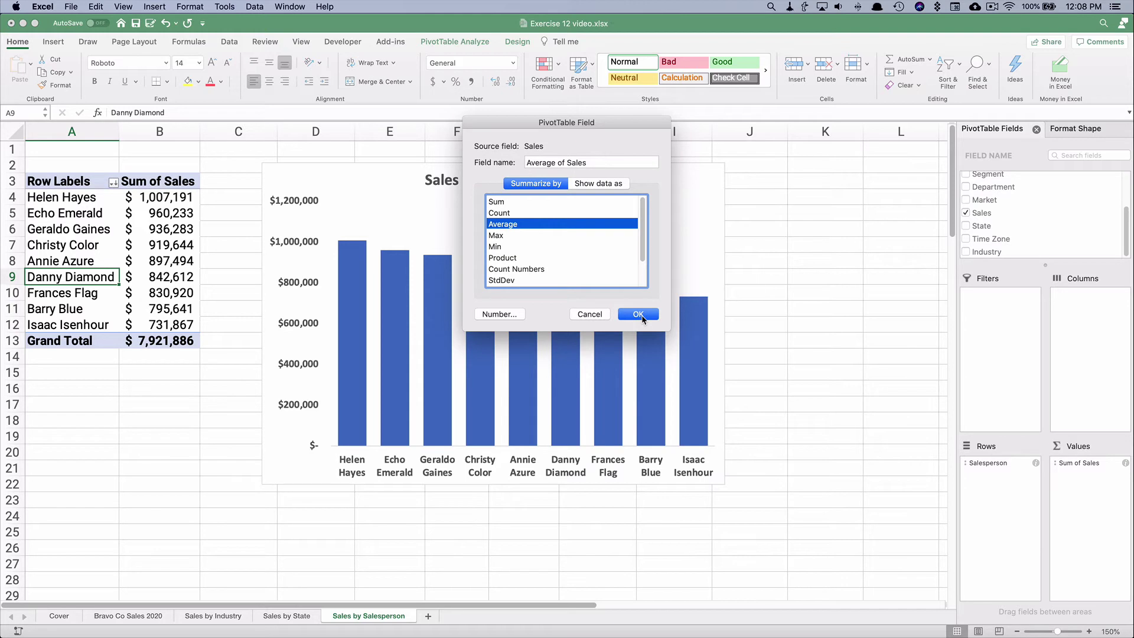
{"action": "left_click", "coordinate": [642, 318]}
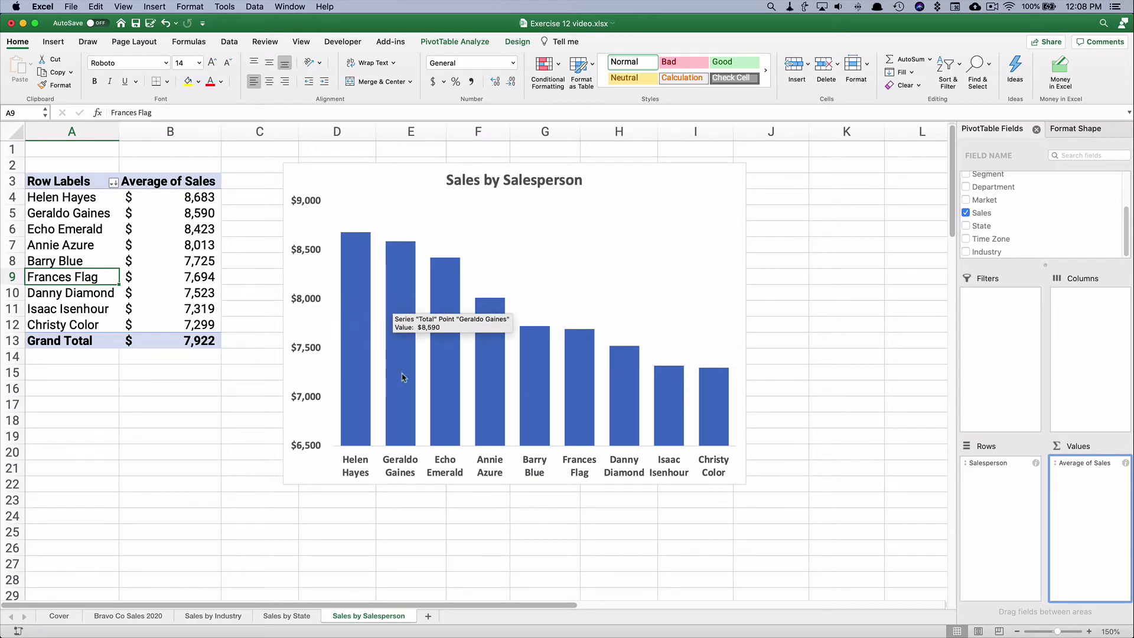
Vary the column fill colors by point in the salesperson chart's data series
{"action": "left_click", "coordinate": [444, 379]}
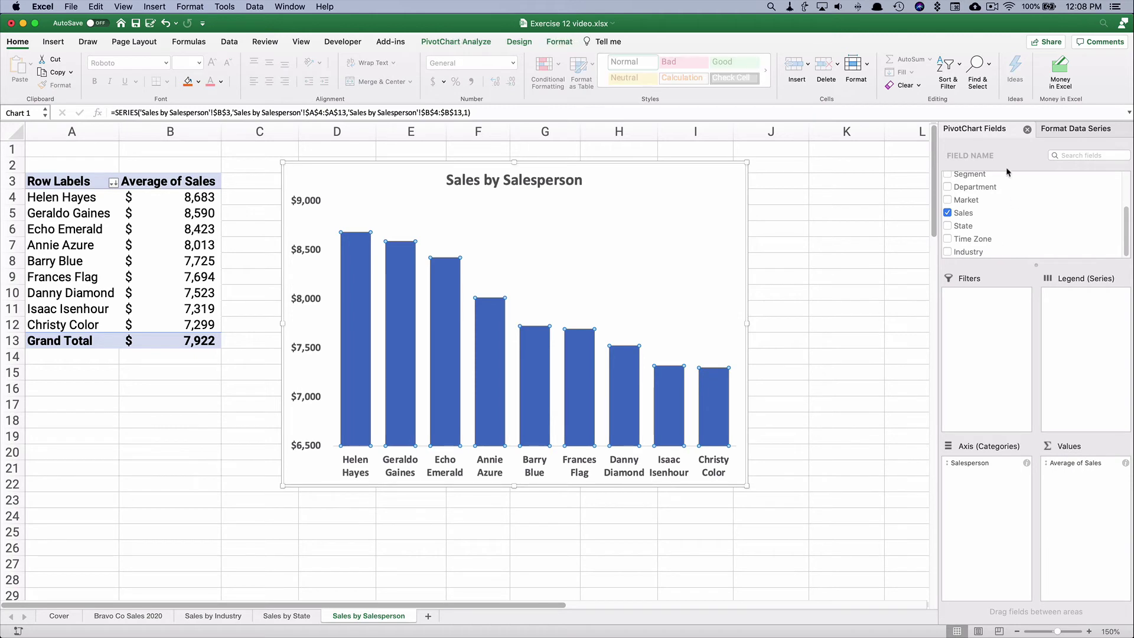
{"action": "left_click", "coordinate": [1079, 131]}
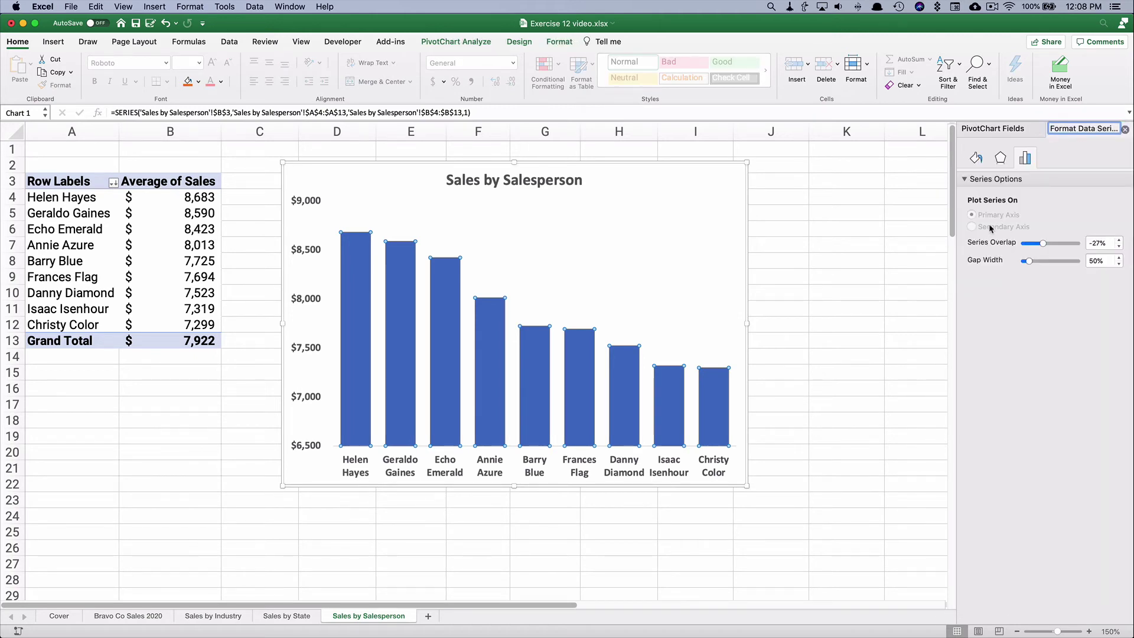
{"action": "left_click", "coordinate": [976, 159]}
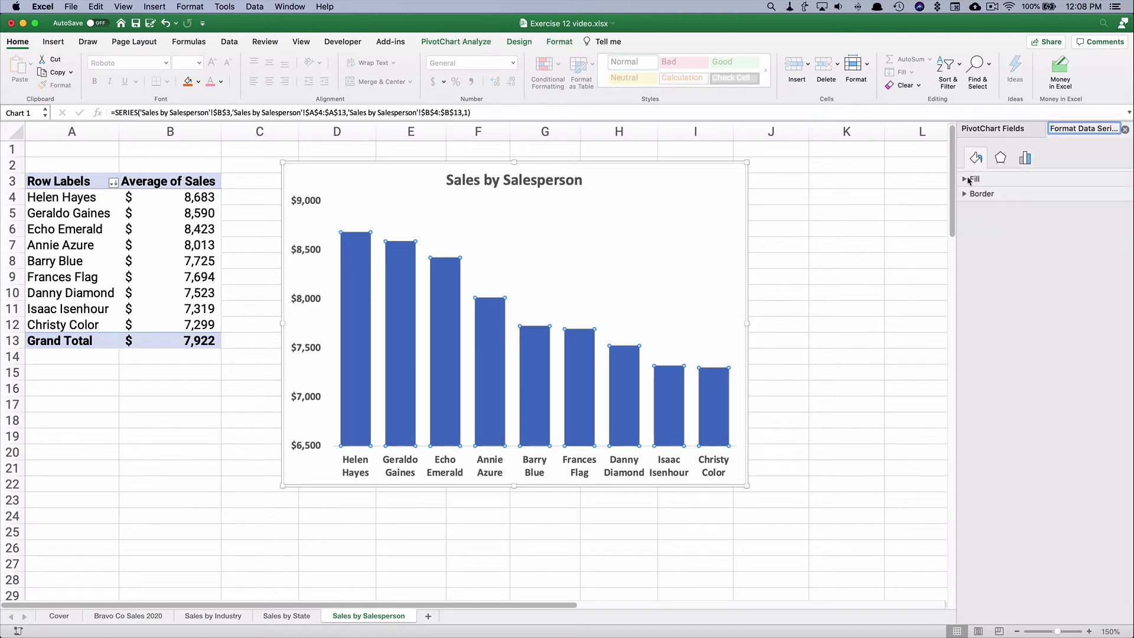
{"action": "left_click", "coordinate": [969, 179]}
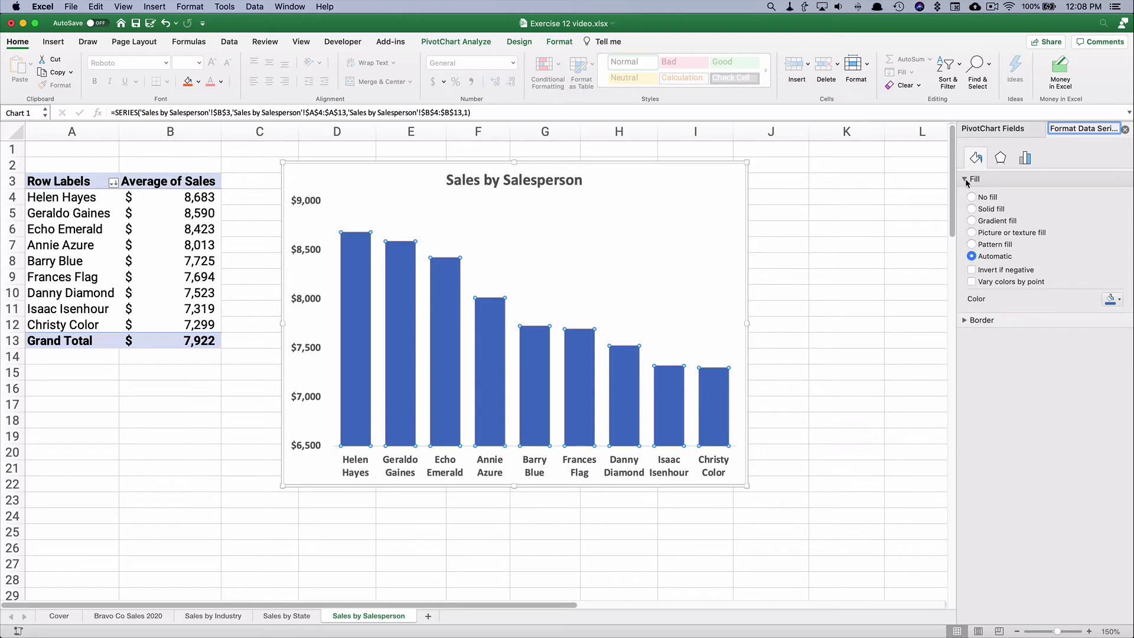
{"action": "left_click", "coordinate": [972, 281]}
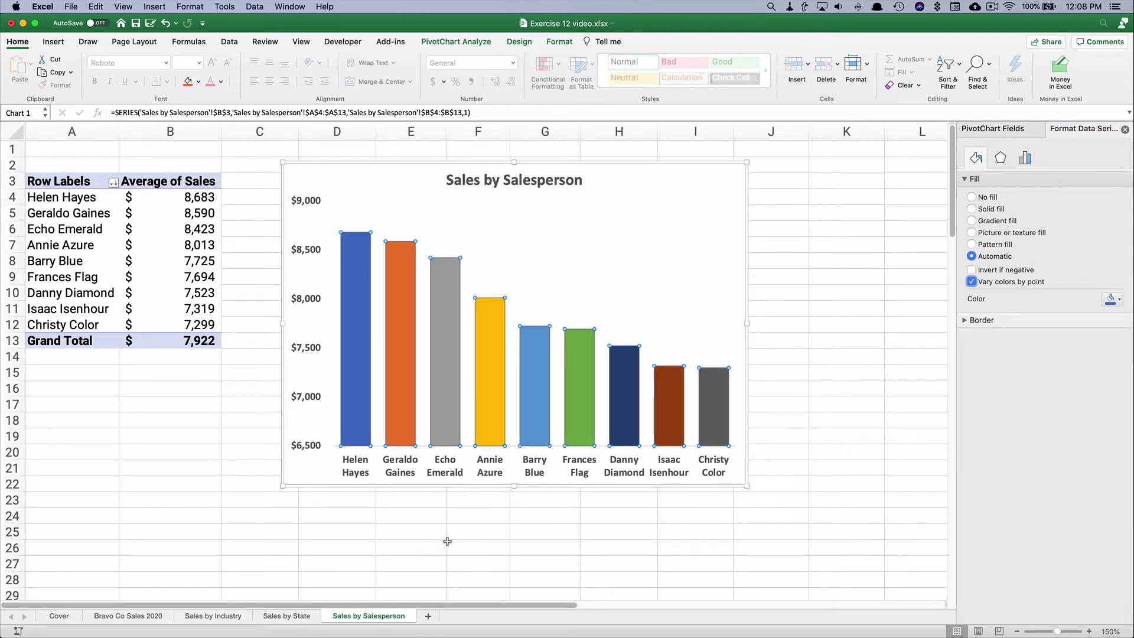
{"action": "left_click", "coordinate": [389, 535]}
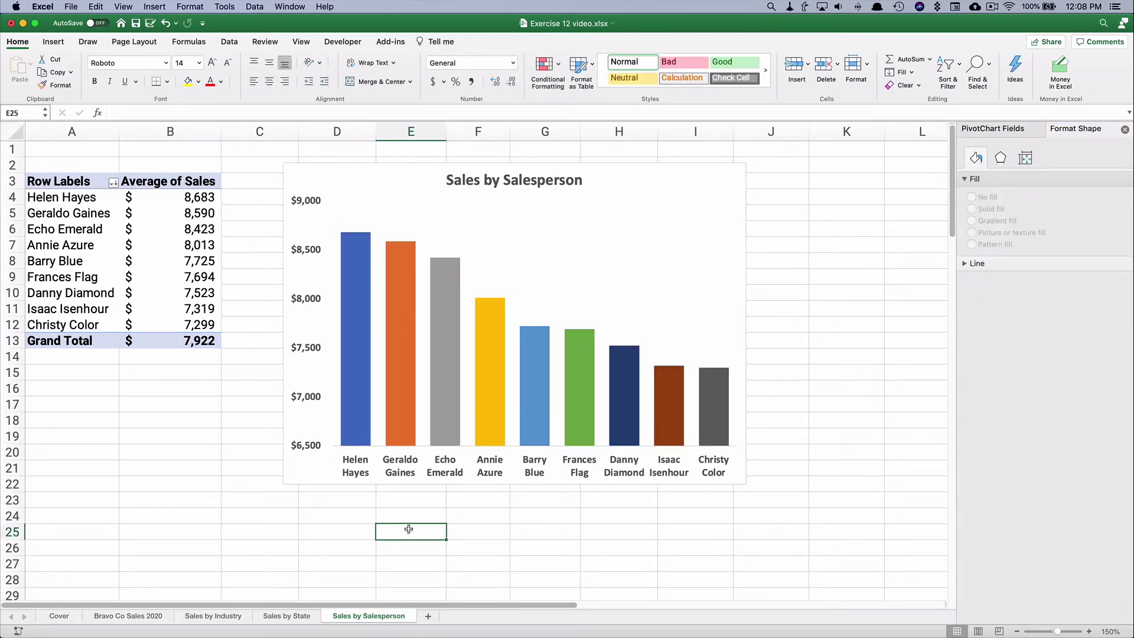
Change the salesperson chart from columns to a horizontal bar chart
{"action": "right_click", "coordinate": [513, 279]}
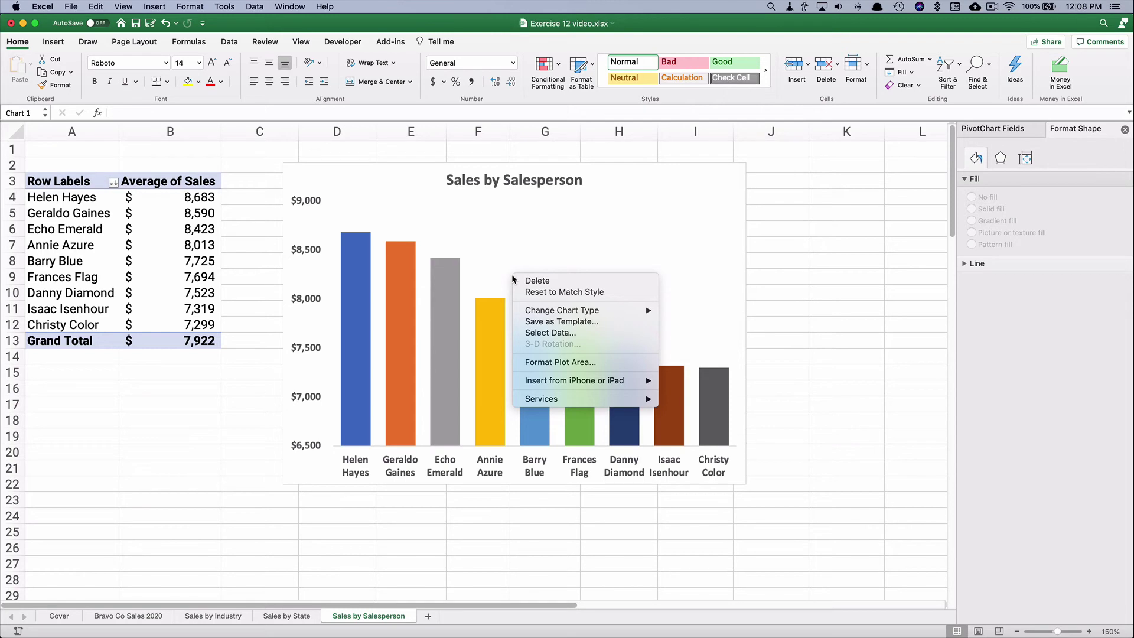
{"action": "mouse_move", "coordinate": [563, 313]}
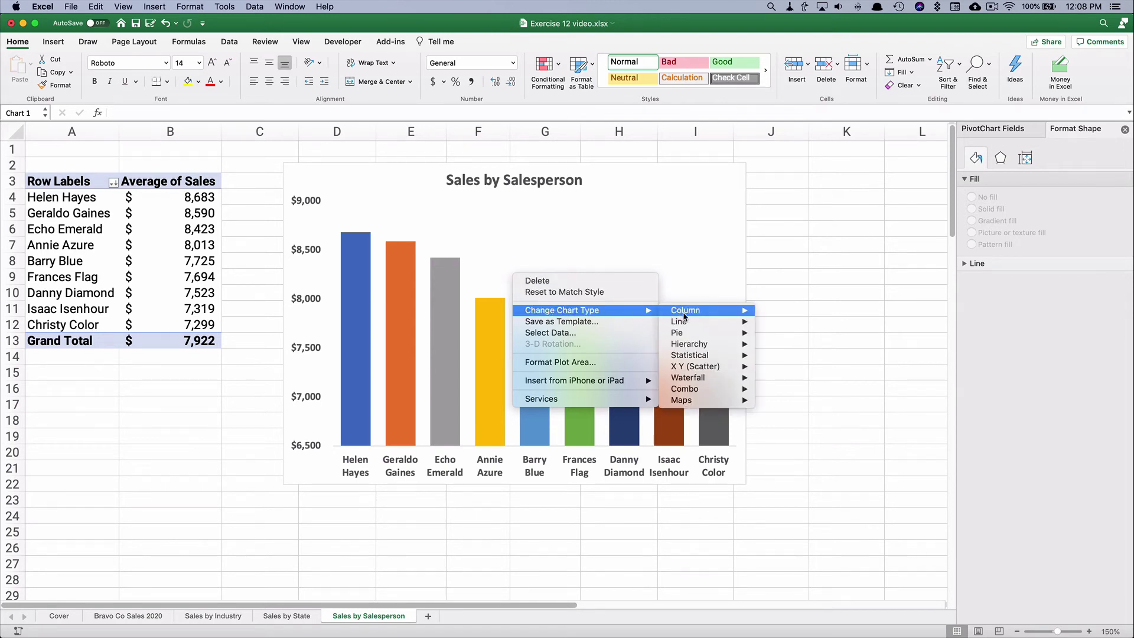
{"action": "mouse_move", "coordinate": [687, 316]}
{"action": "left_click", "coordinate": [789, 570]}
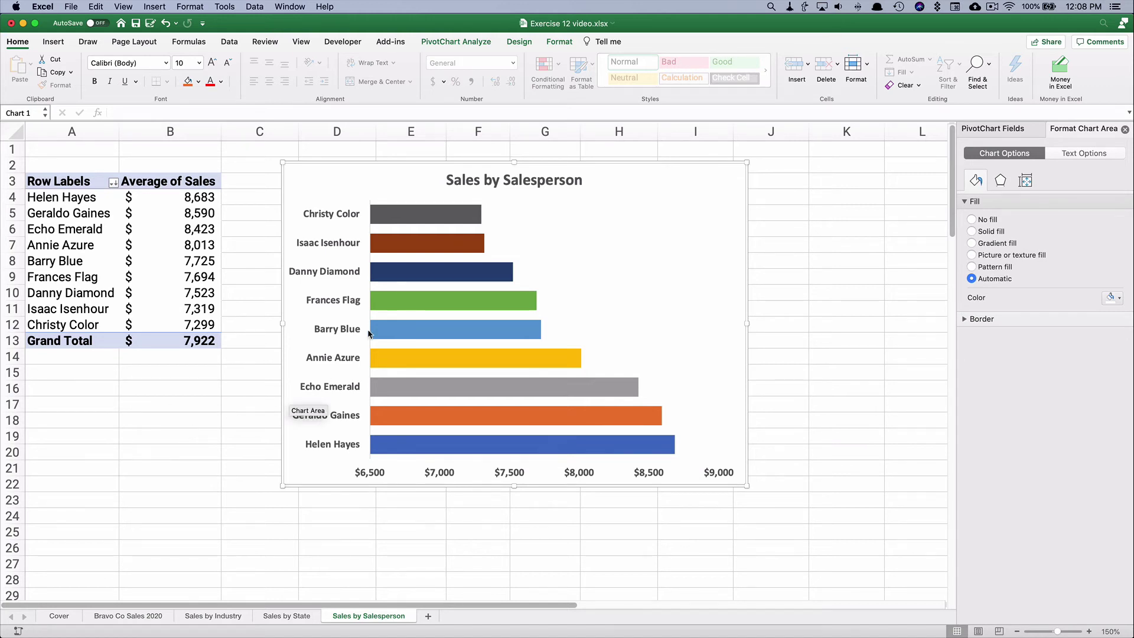
{"action": "mouse_move", "coordinate": [430, 443]}
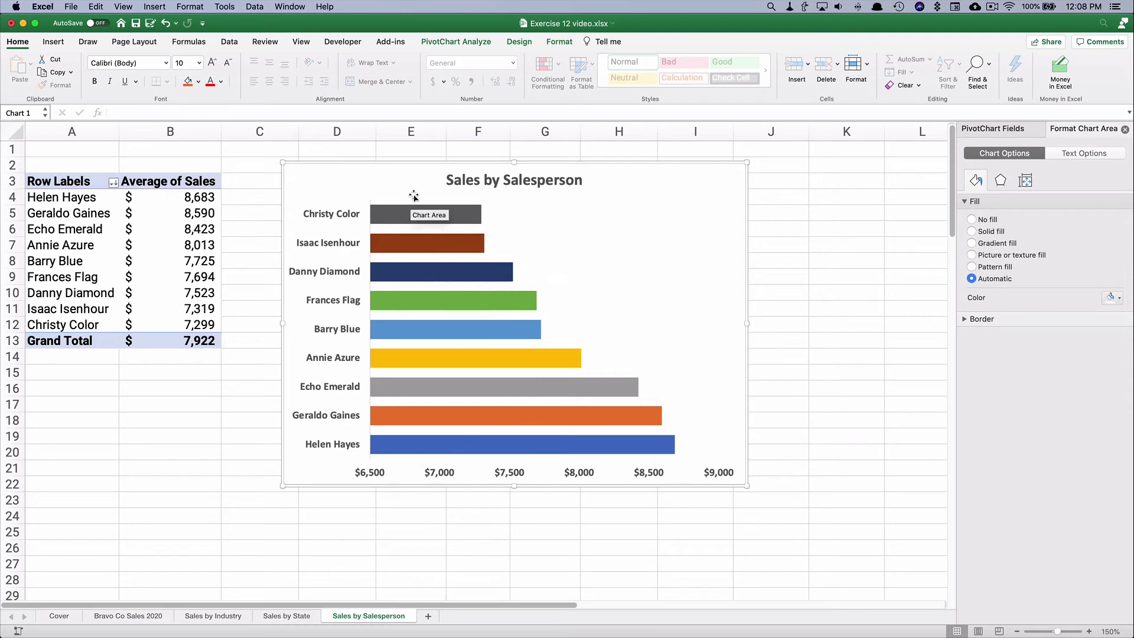
Change the title of the salesperson chart to "Average Sales by Salesperson"
{"action": "left_click", "coordinate": [450, 180]}
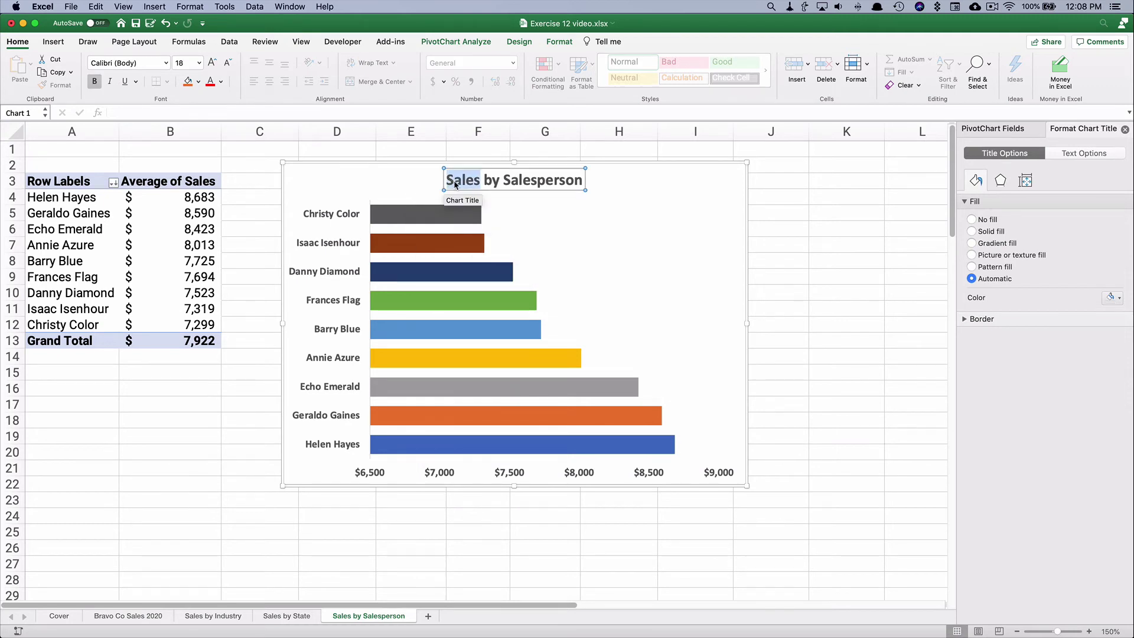
{"action": "type", "text": "Average "}
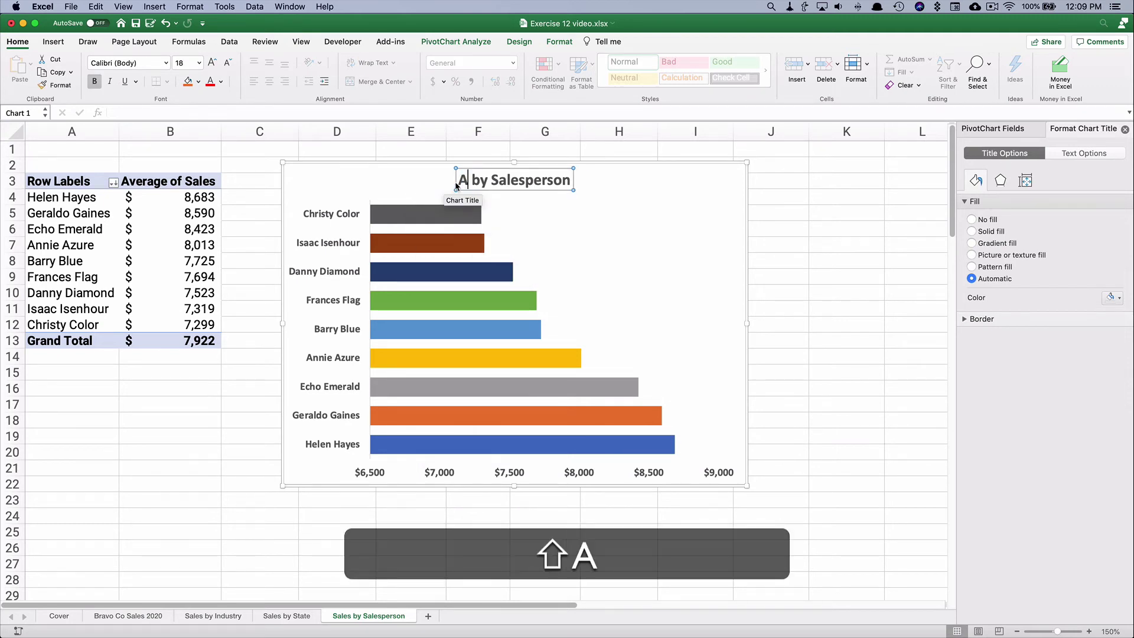
{"action": "type", "text": "Sales"}
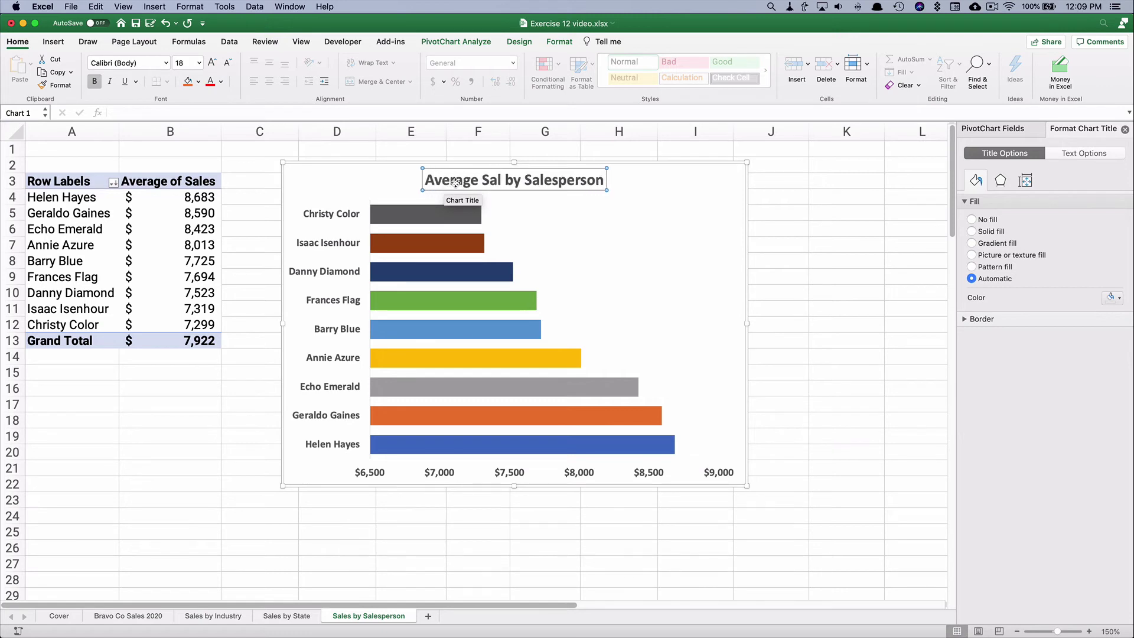
{"action": "left_click", "coordinate": [201, 381]}
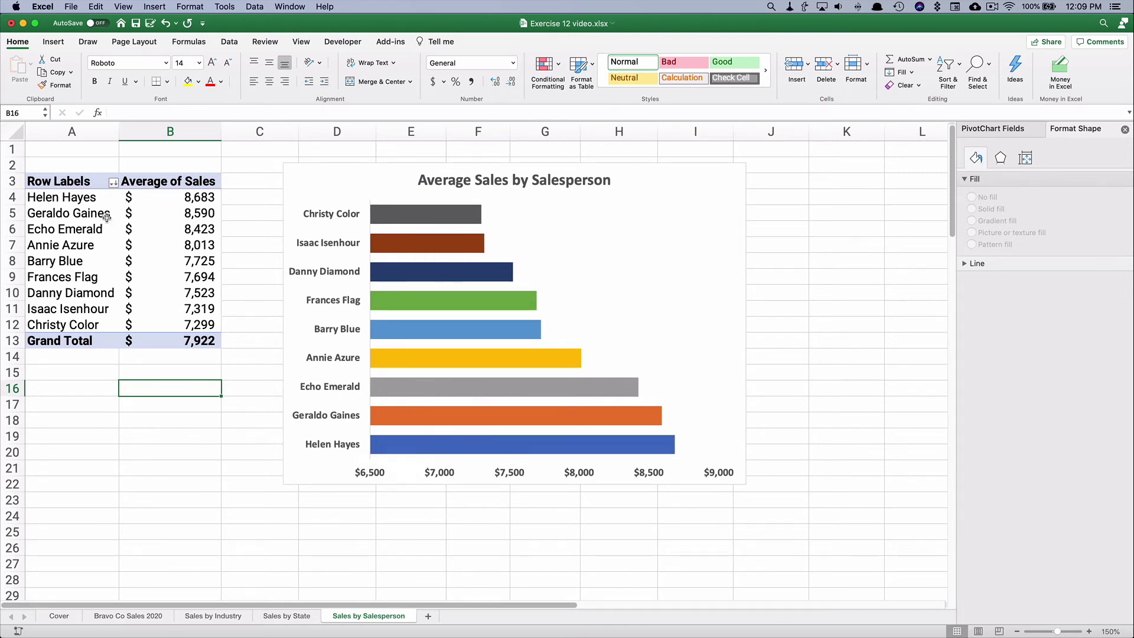
Sort the salesperson PivotTable by Average of Sales in ascending order and check the last salesperson's average against the chart
{"action": "left_click", "coordinate": [112, 184]}
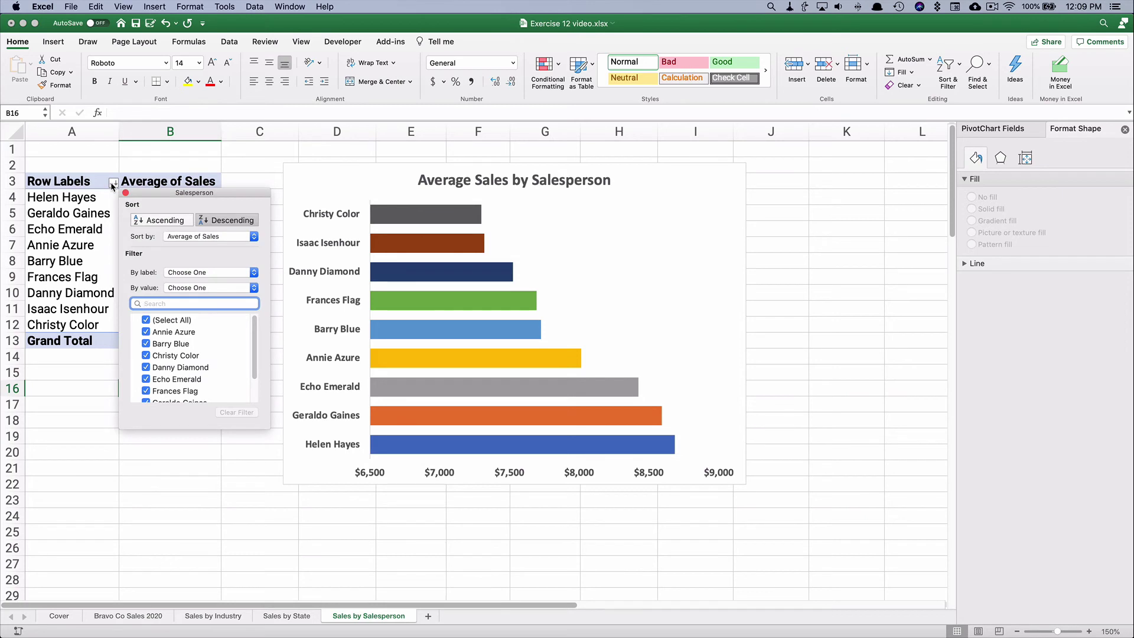
{"action": "left_click", "coordinate": [149, 221]}
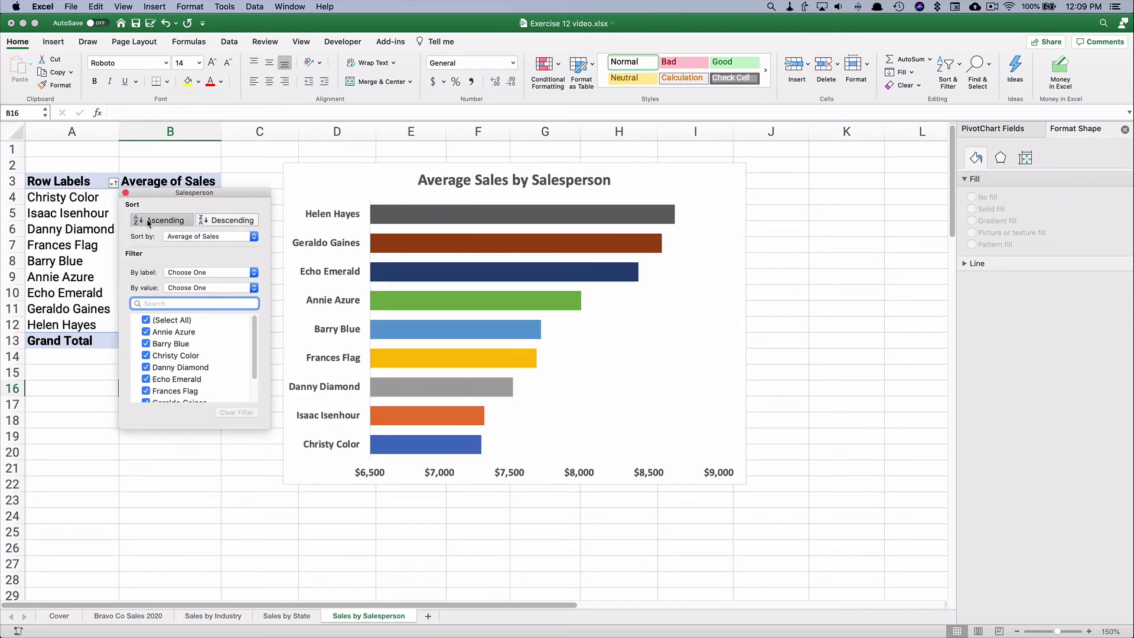
{"action": "left_click", "coordinate": [125, 194]}
{"action": "left_click", "coordinate": [152, 436]}
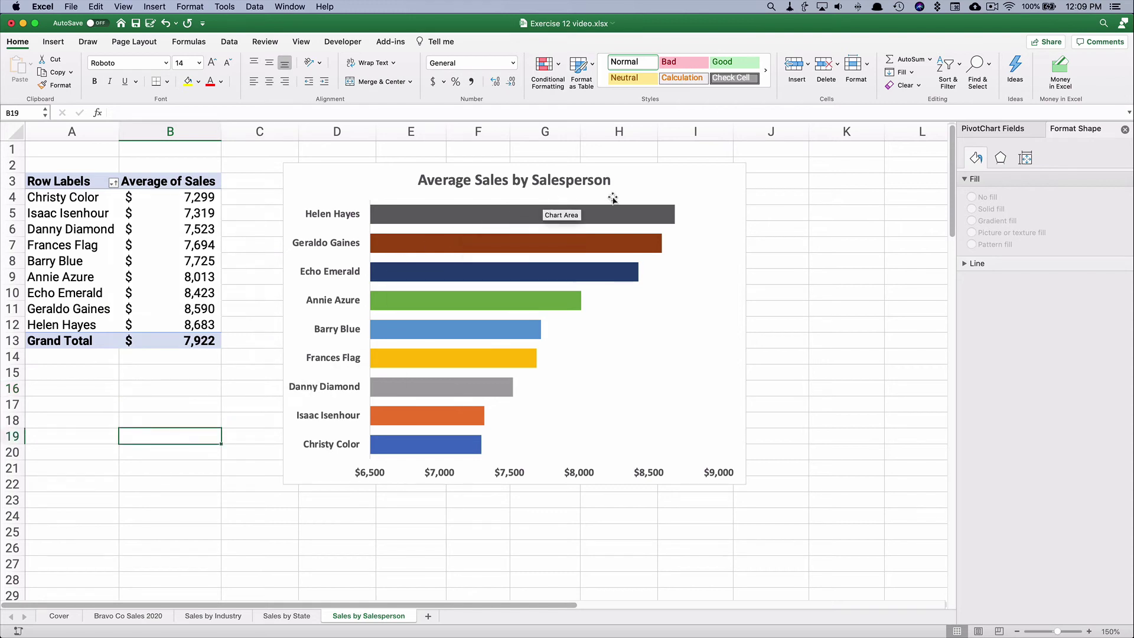
{"action": "mouse_move", "coordinate": [668, 214]}
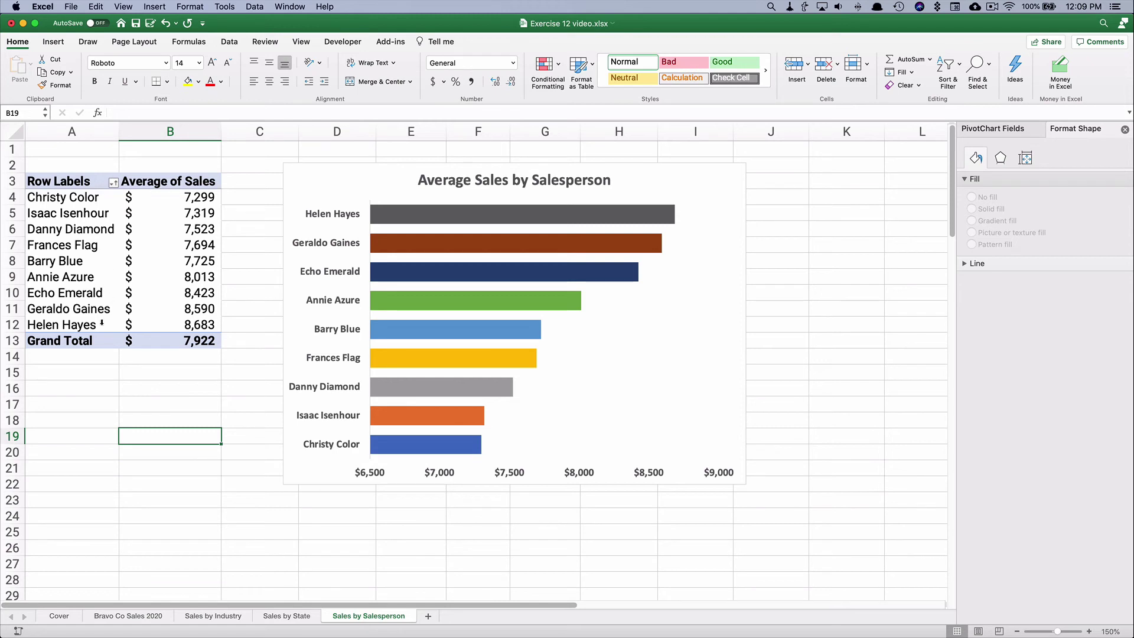
{"action": "left_click", "coordinate": [173, 323]}
{"action": "mouse_move", "coordinate": [440, 221]}
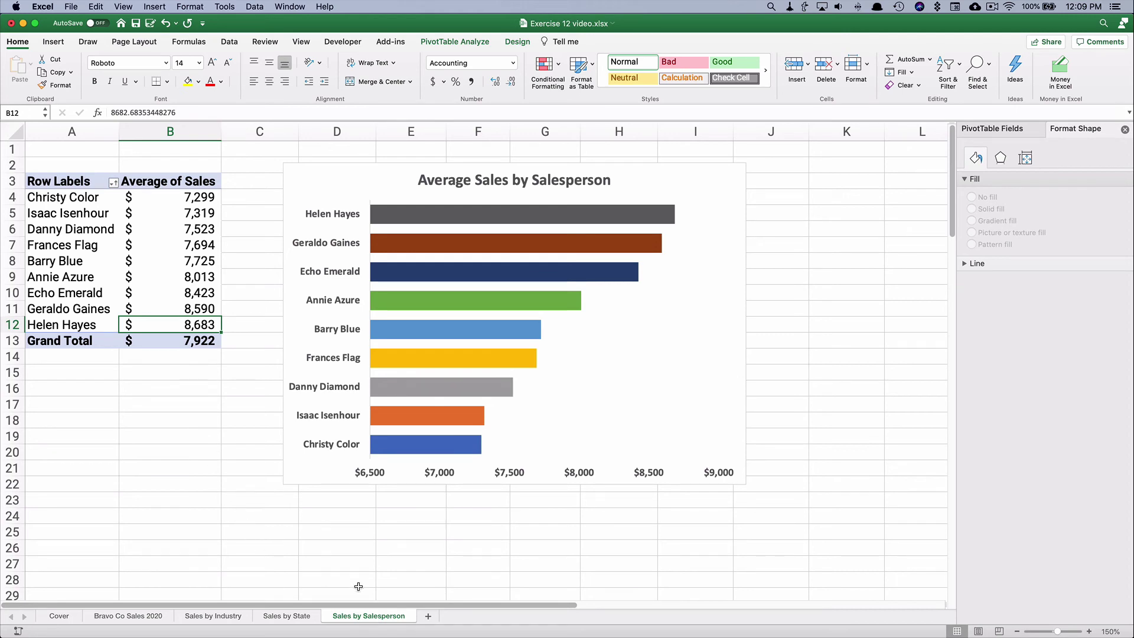
Create a copy of the Sales by Salesperson sheet at the end of the workbook
{"action": "right_click", "coordinate": [368, 618]}
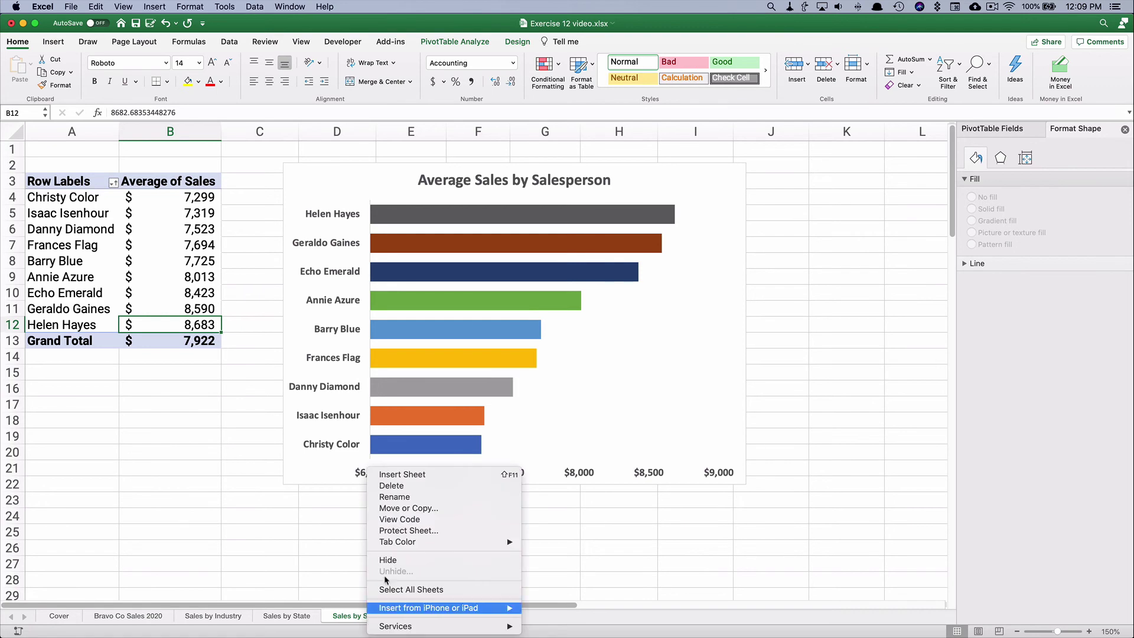
{"action": "left_click", "coordinate": [395, 512]}
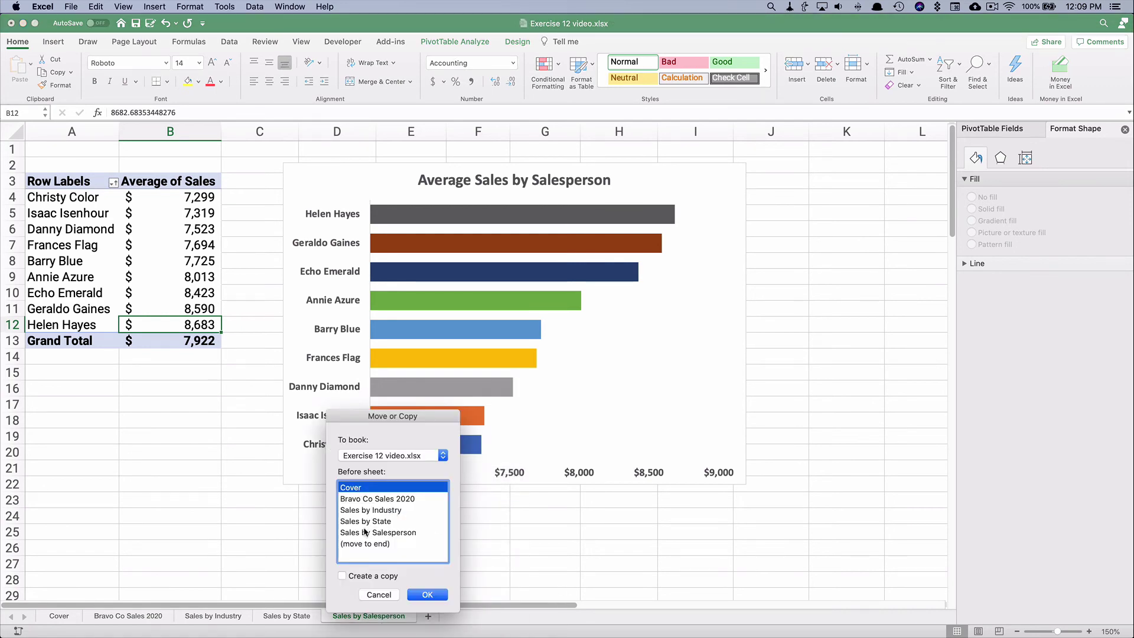
{"action": "left_click", "coordinate": [365, 544]}
{"action": "left_click", "coordinate": [343, 576]}
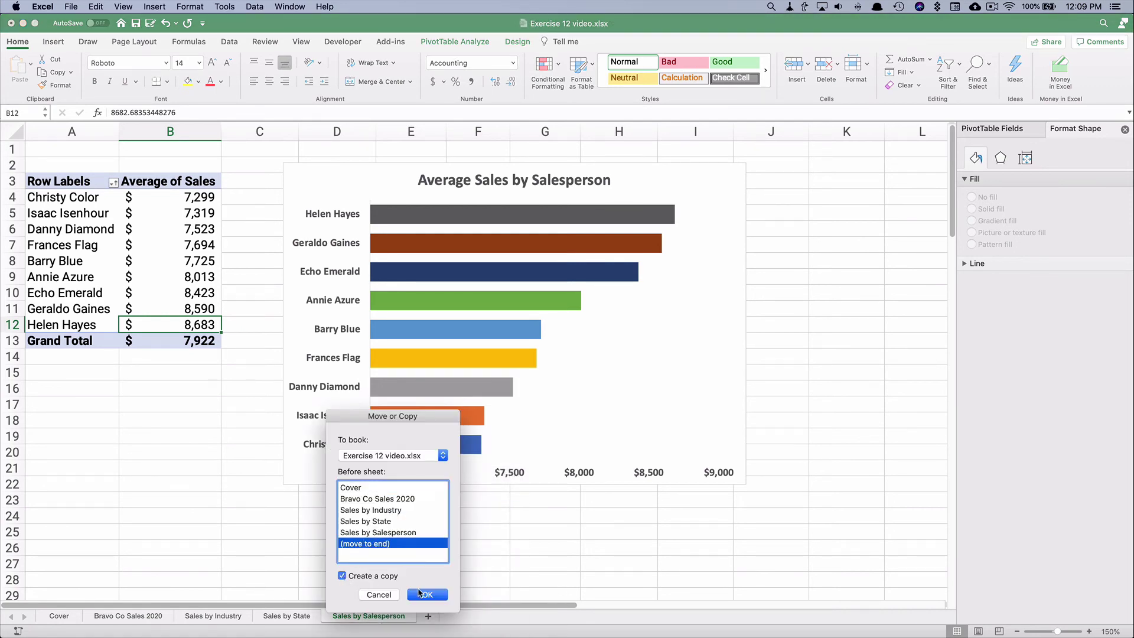
{"action": "left_click", "coordinate": [423, 595]}
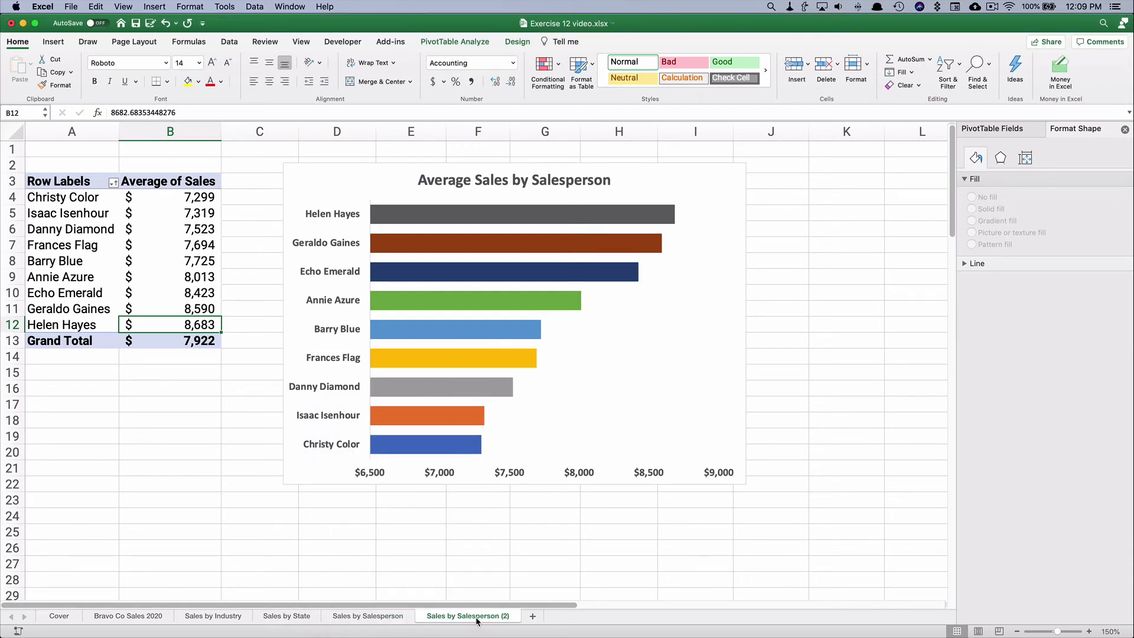
Rename the copied Sales by Salesperson sheet as "Sales by Customer"
{"action": "double_click", "coordinate": [509, 617]}
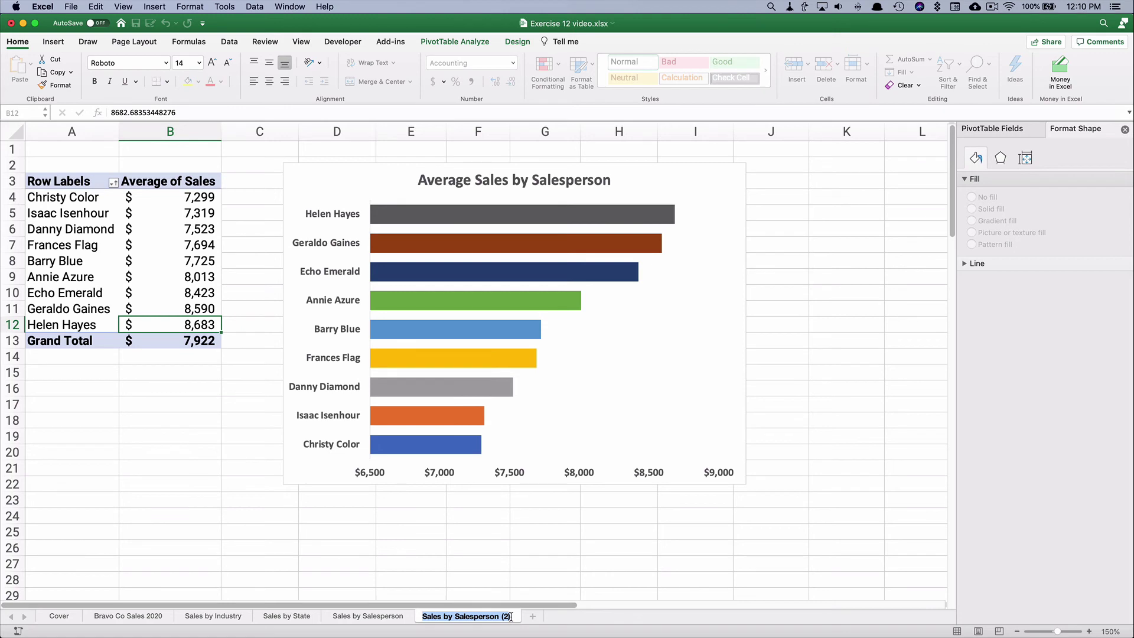
{"action": "left_click", "coordinate": [511, 618]}
{"action": "key", "text": "BackSpace"}
{"action": "key", "text": "BackSpace"}
{"action": "key", "text": "BackSpace"}
{"action": "key", "text": "BackSpace"}
{"action": "key", "text": "BackSpace"}
{"action": "key", "text": "BackSpace"}
{"action": "key", "text": "BackSpace"}
{"action": "key", "text": "BackSpace"}
{"action": "key", "text": "BackSpace"}
{"action": "key", "text": "BackSpace"}
{"action": "key", "text": "BackSpace"}
{"action": "key", "text": "BackSpace"}
{"action": "key", "text": "BackSpace"}
{"action": "key", "text": "BackSpace"}
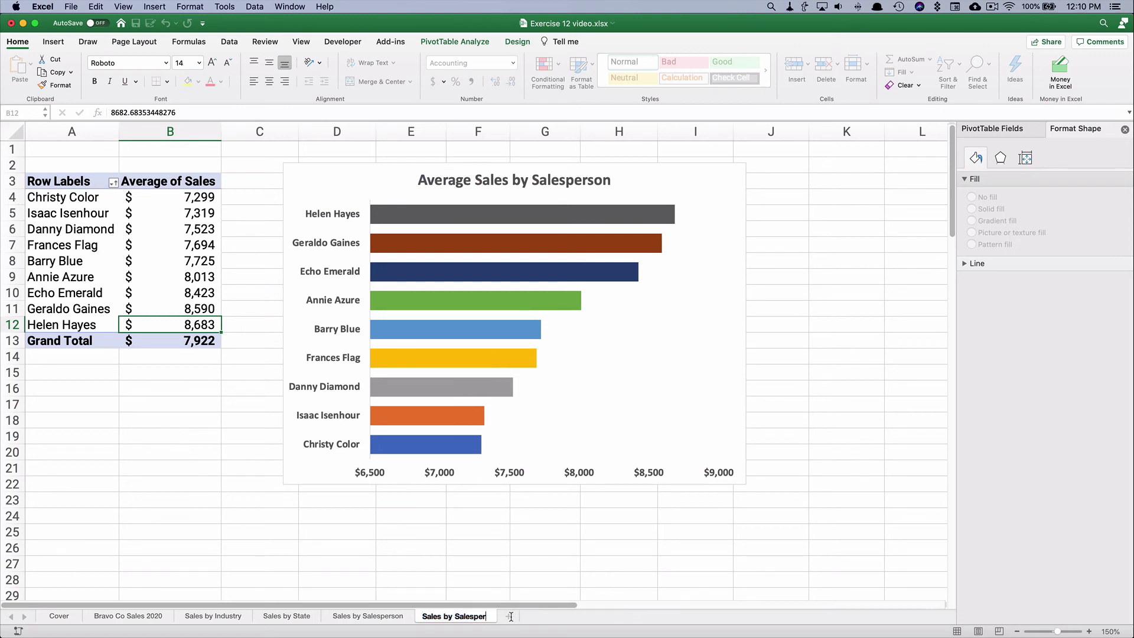
{"action": "key", "text": "BackSpace"}
{"action": "type", "text": "Customer"}
{"action": "left_click", "coordinate": [455, 564]}
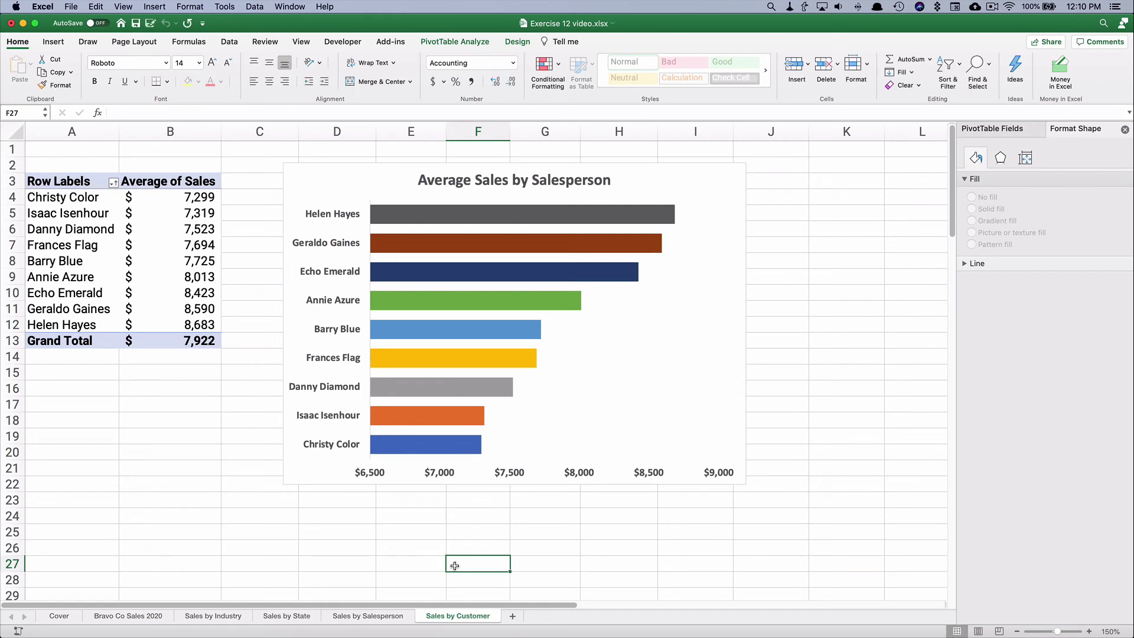
Close the Format Shape and PivotTable Fields panes, and redisplay the field list for the PivotTable on the Sales by Customer sheet
{"action": "left_click", "coordinate": [160, 182]}
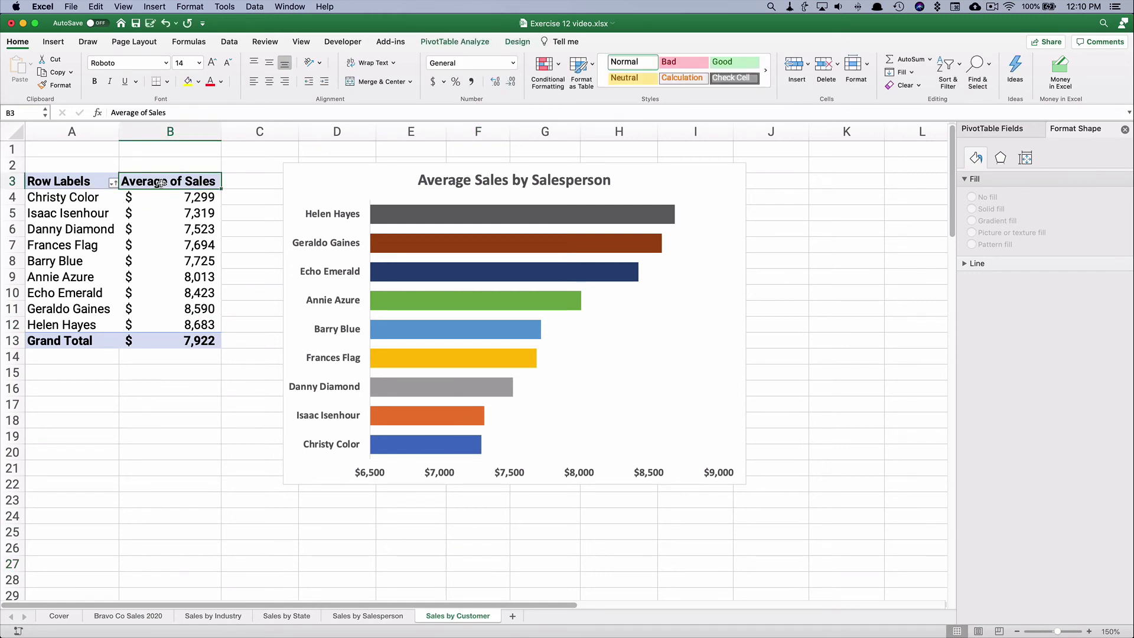
{"action": "left_click", "coordinate": [1011, 130]}
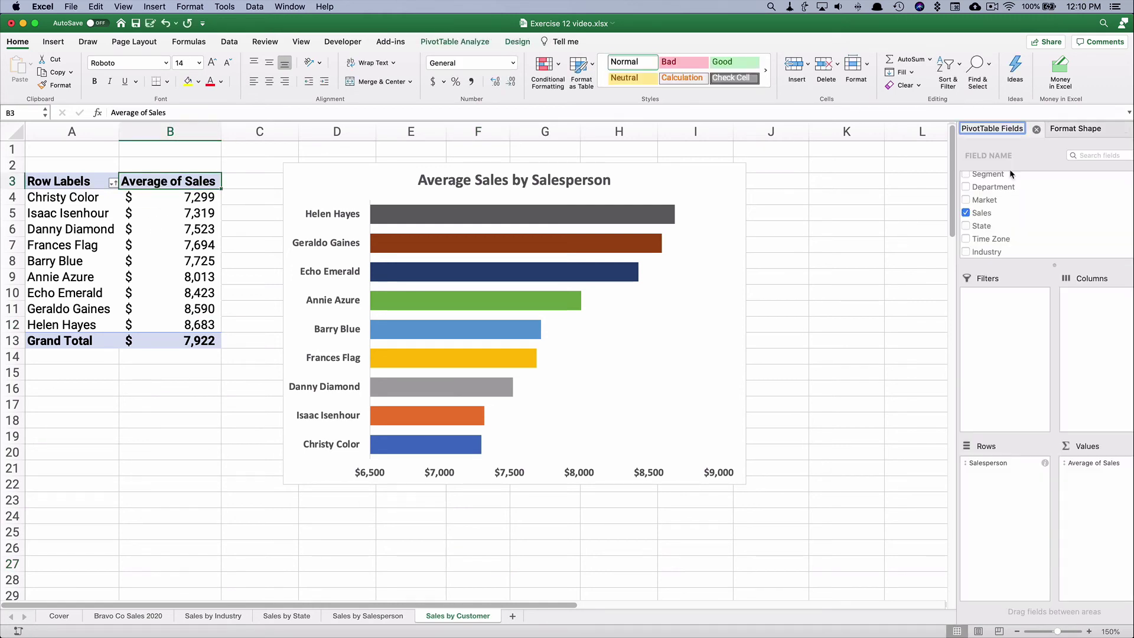
{"action": "left_click", "coordinate": [1107, 468]}
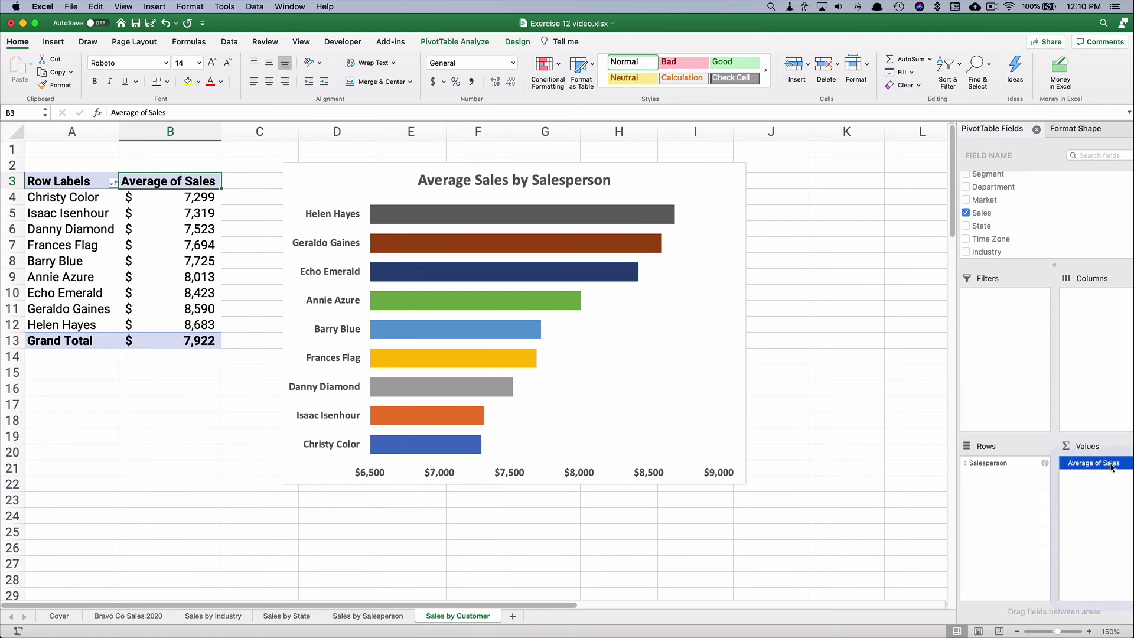
{"action": "left_click", "coordinate": [1037, 130]}
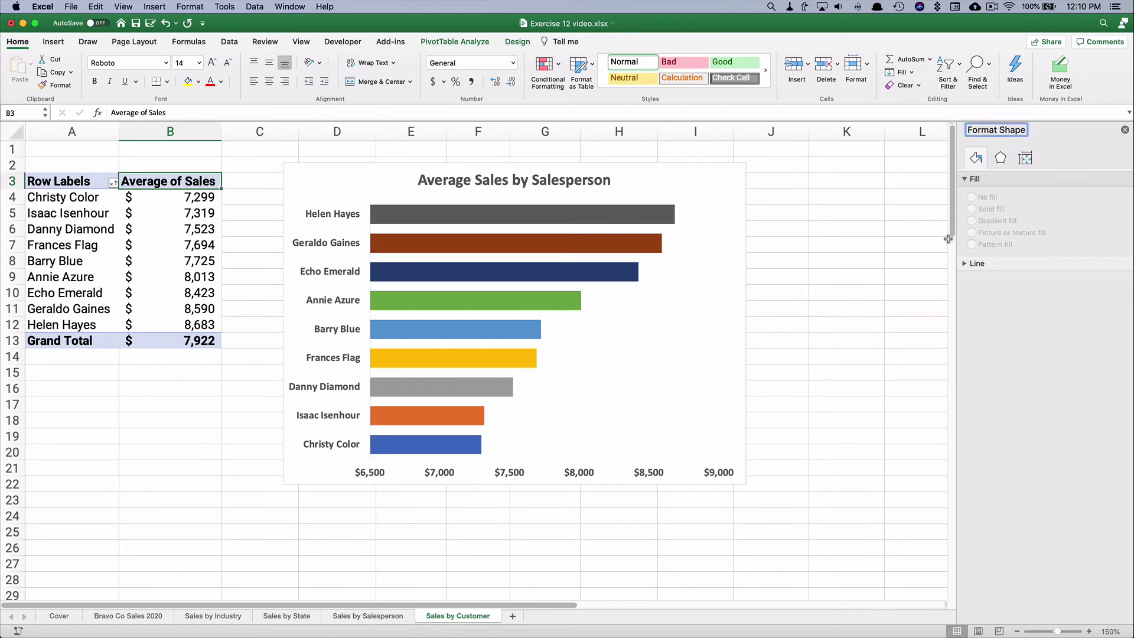
{"action": "left_click", "coordinate": [1124, 132]}
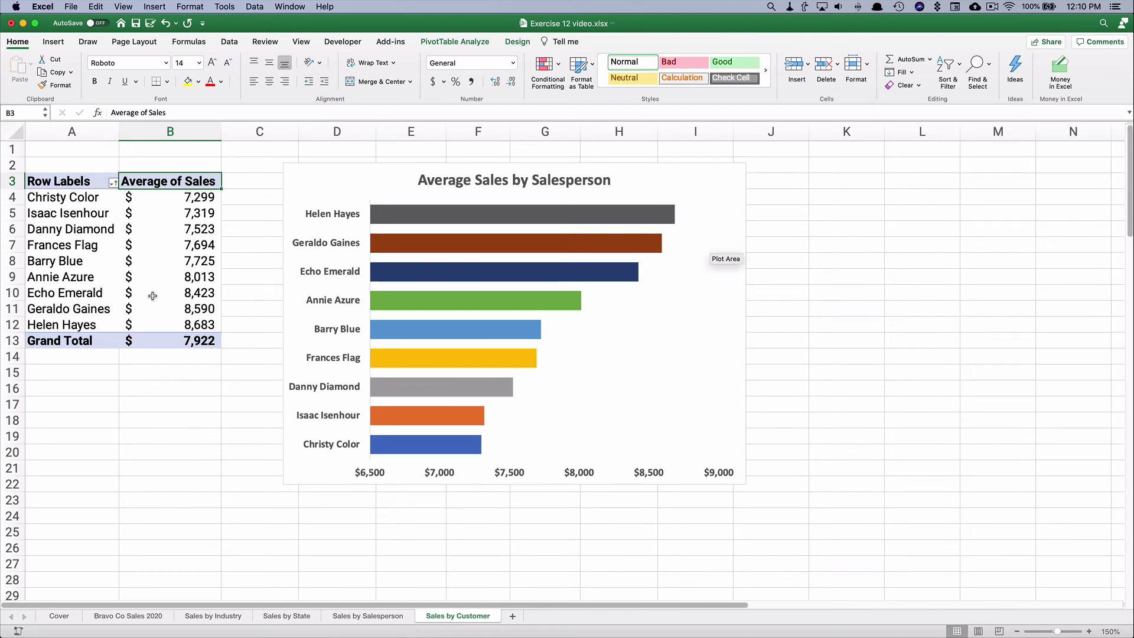
{"action": "left_click", "coordinate": [83, 258]}
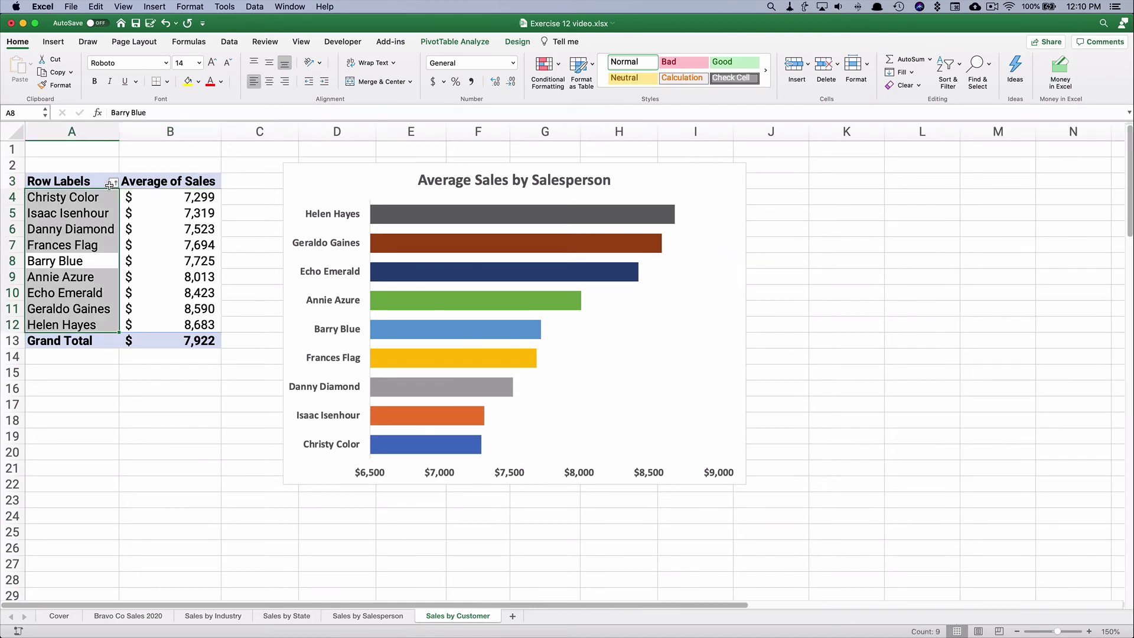
{"action": "left_click", "coordinate": [464, 42]}
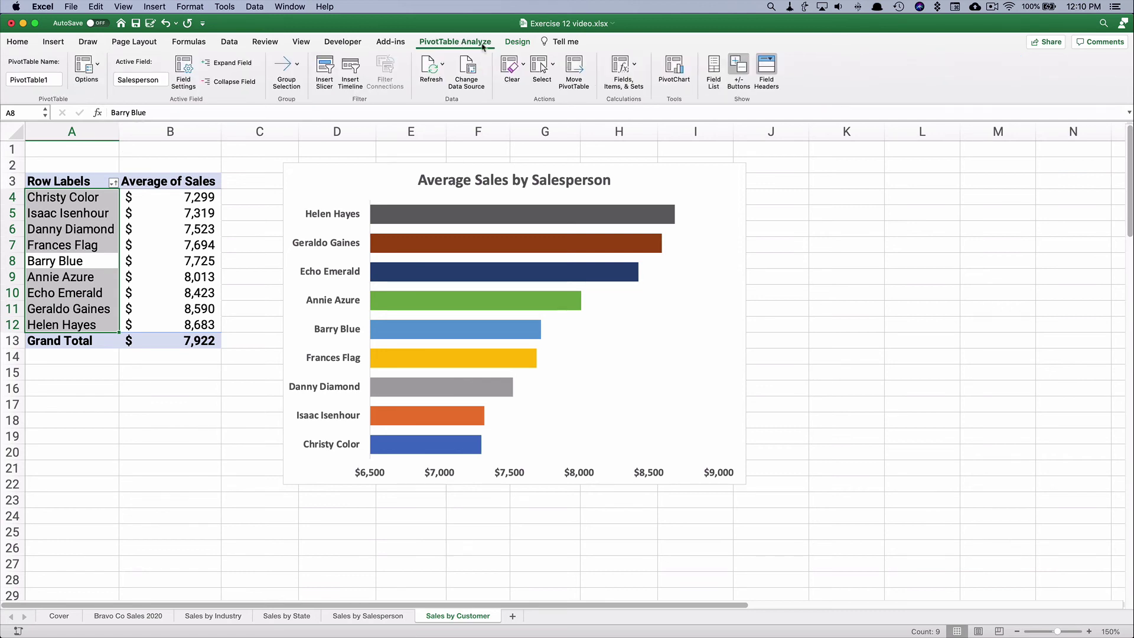
{"action": "left_click", "coordinate": [715, 70]}
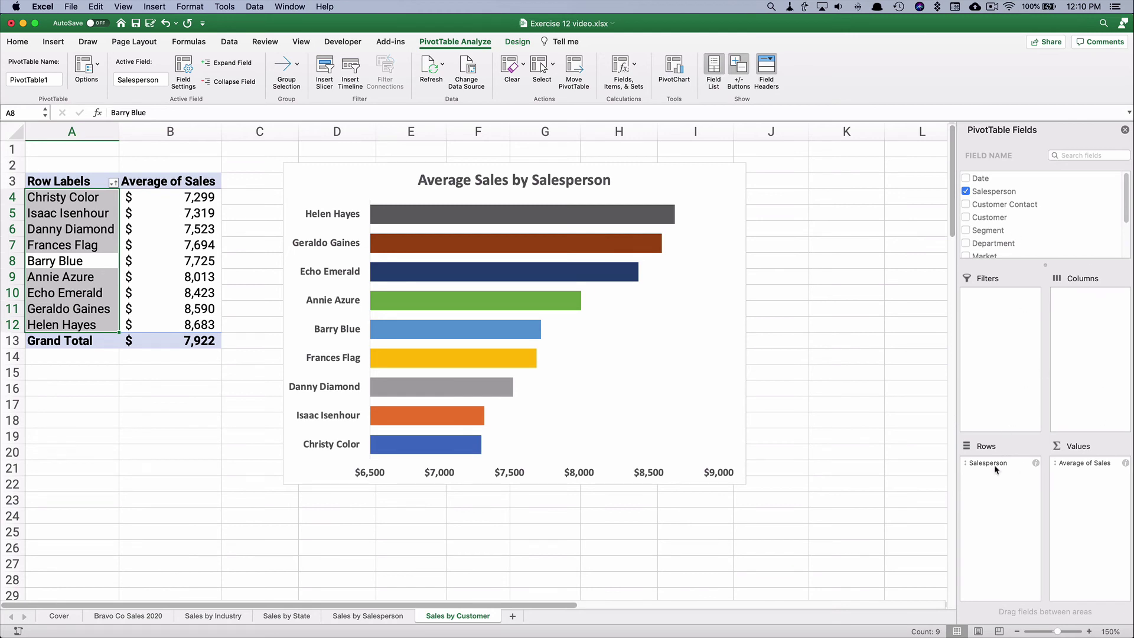
Summarize the Sales values by Sum and replace Salesperson with Customer as the row field of the PivotTable
{"action": "left_click", "coordinate": [1125, 463]}
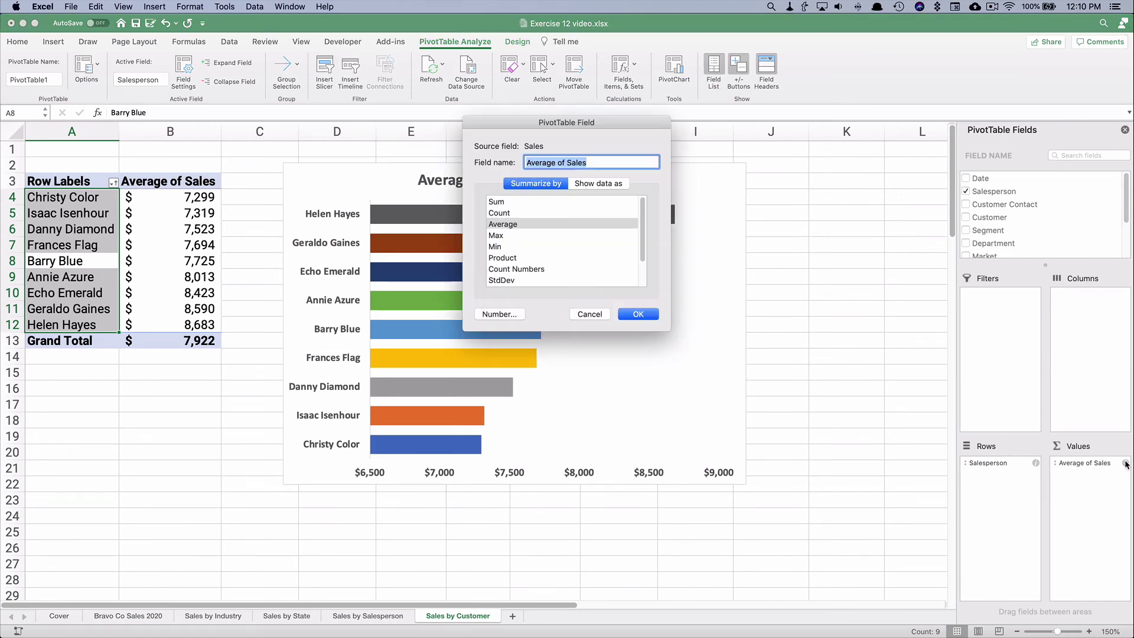
{"action": "left_click", "coordinate": [505, 203]}
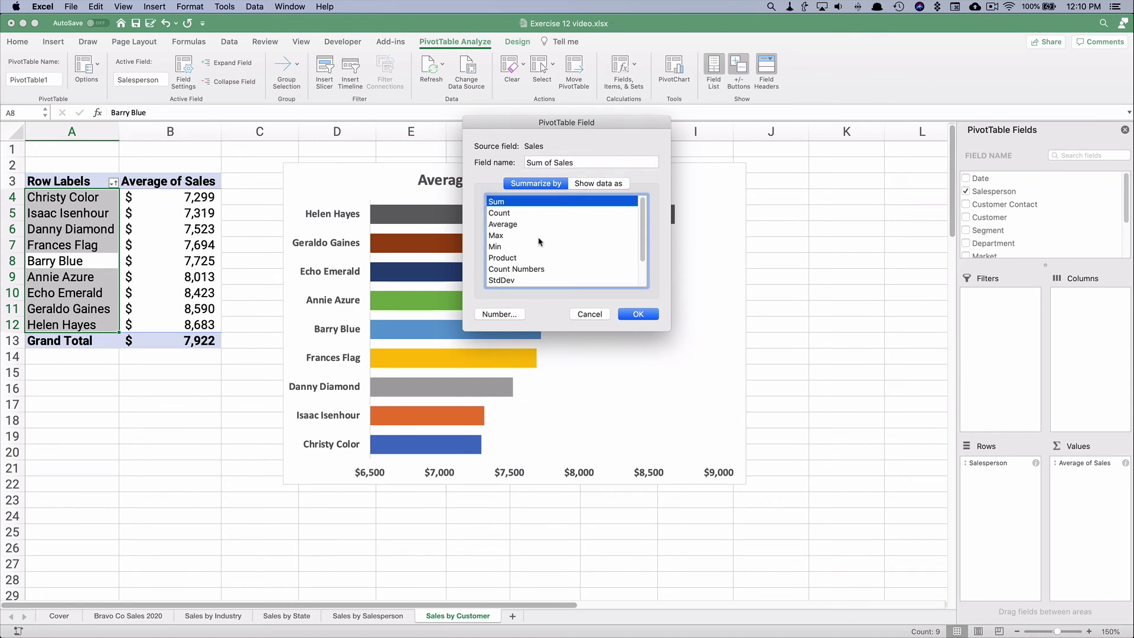
{"action": "left_click", "coordinate": [638, 315]}
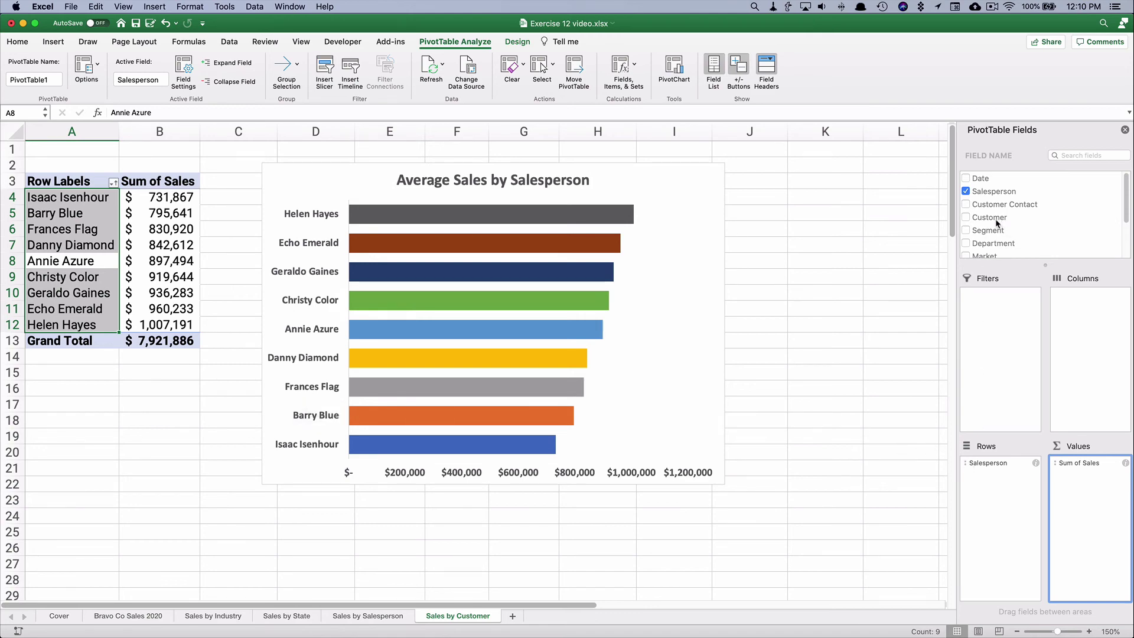
{"action": "left_click_drag", "start_coordinate": [993, 221], "coordinate": [681, 451]}
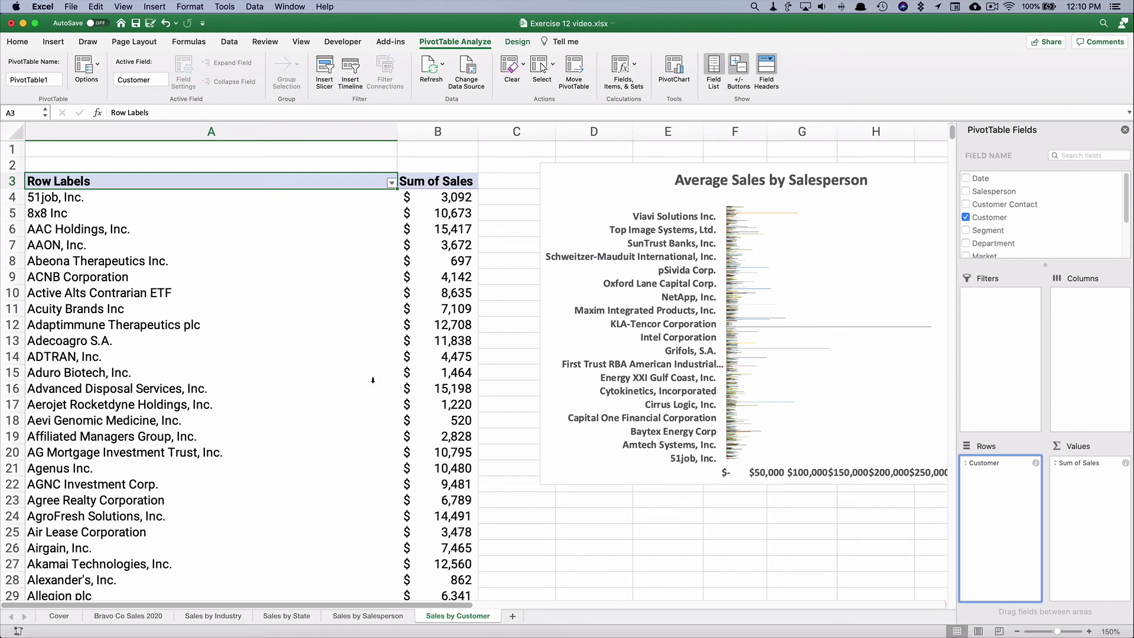
Set the customer PivotTable's sort field to Sum of Sales and filter it by value to the top 10 items
{"action": "left_click", "coordinate": [391, 184]}
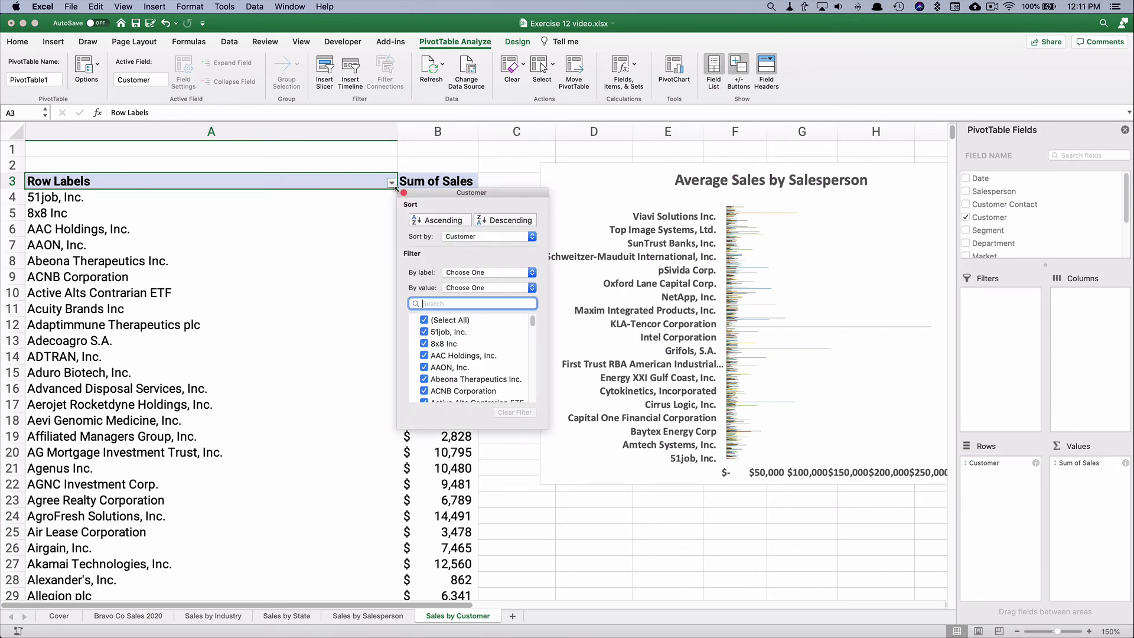
{"action": "left_click", "coordinate": [473, 237]}
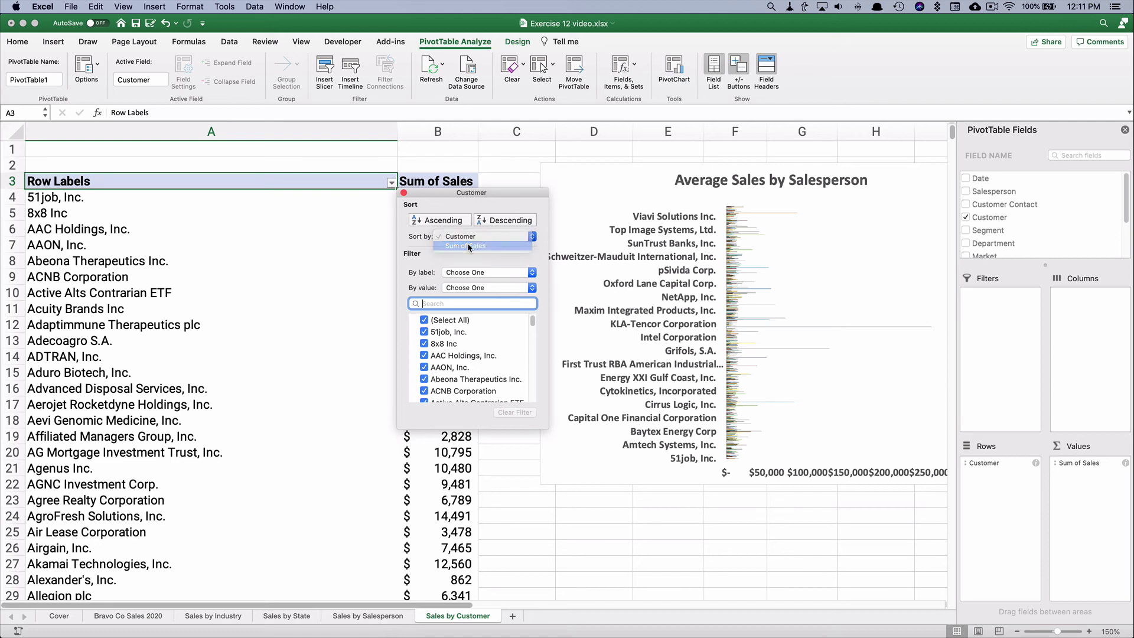
{"action": "left_click", "coordinate": [466, 245]}
{"action": "left_click", "coordinate": [455, 288]}
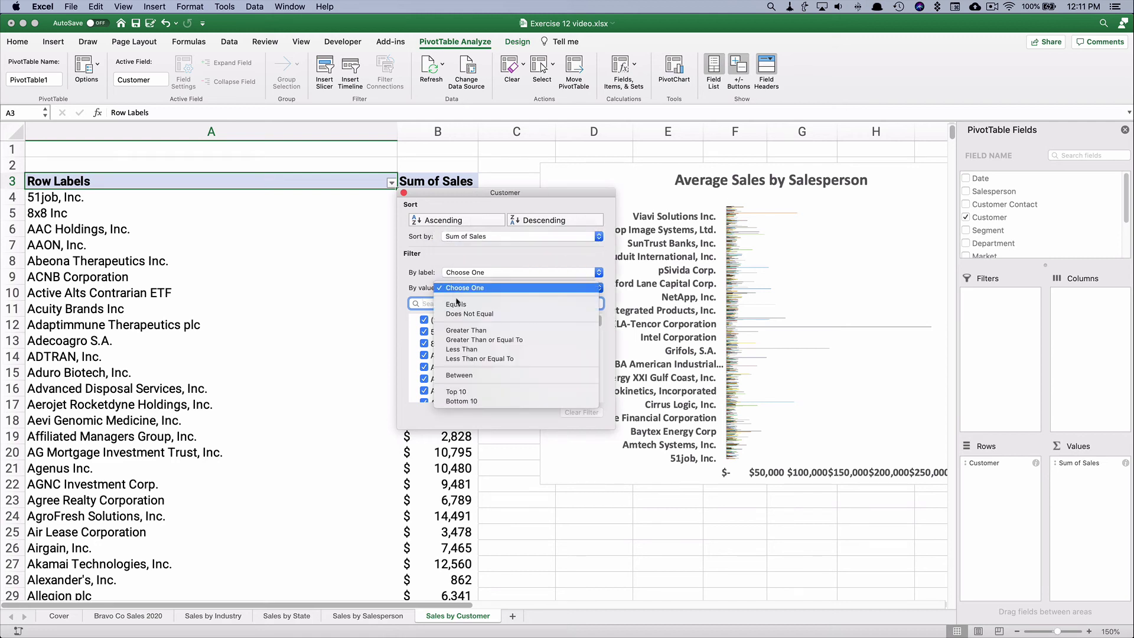
{"action": "left_click", "coordinate": [456, 393]}
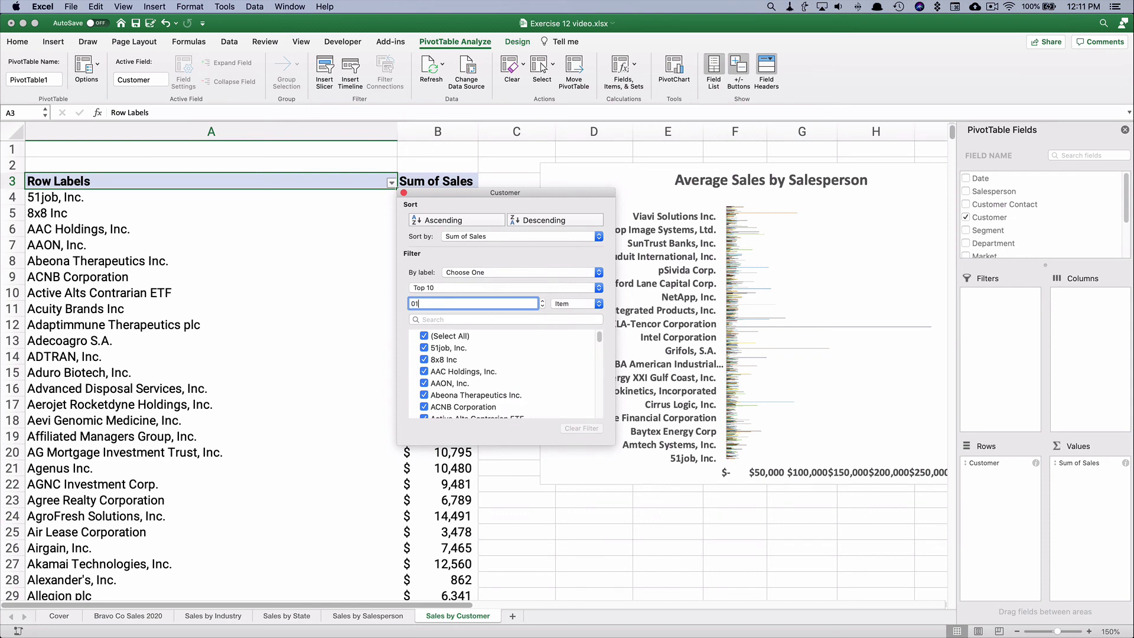
{"action": "key", "text": "Return"}
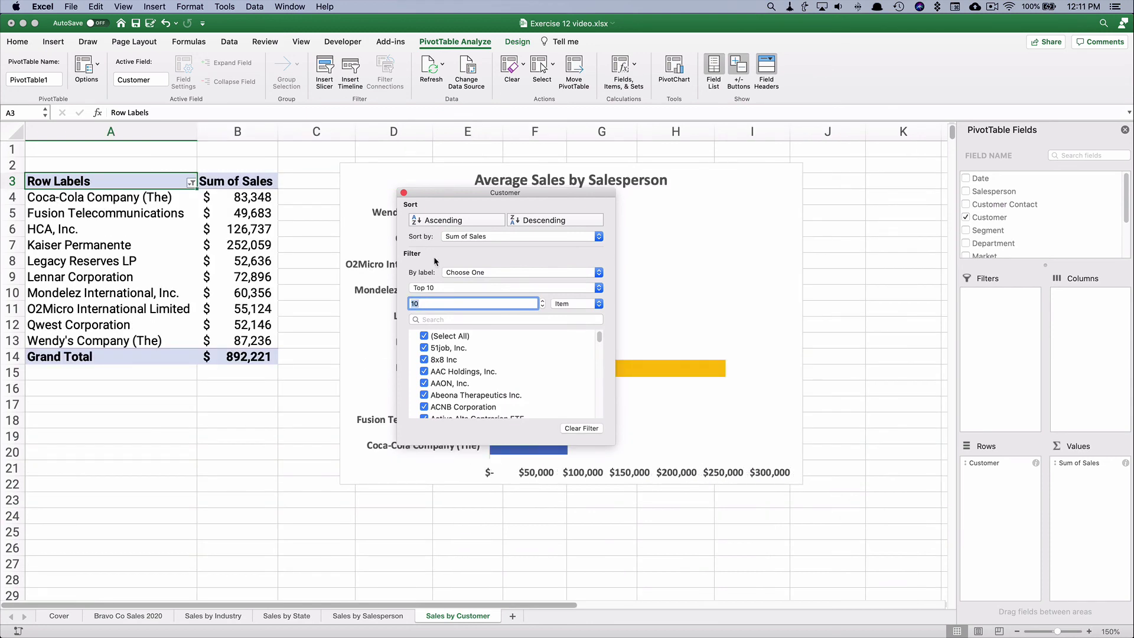
{"action": "left_click", "coordinate": [404, 193]}
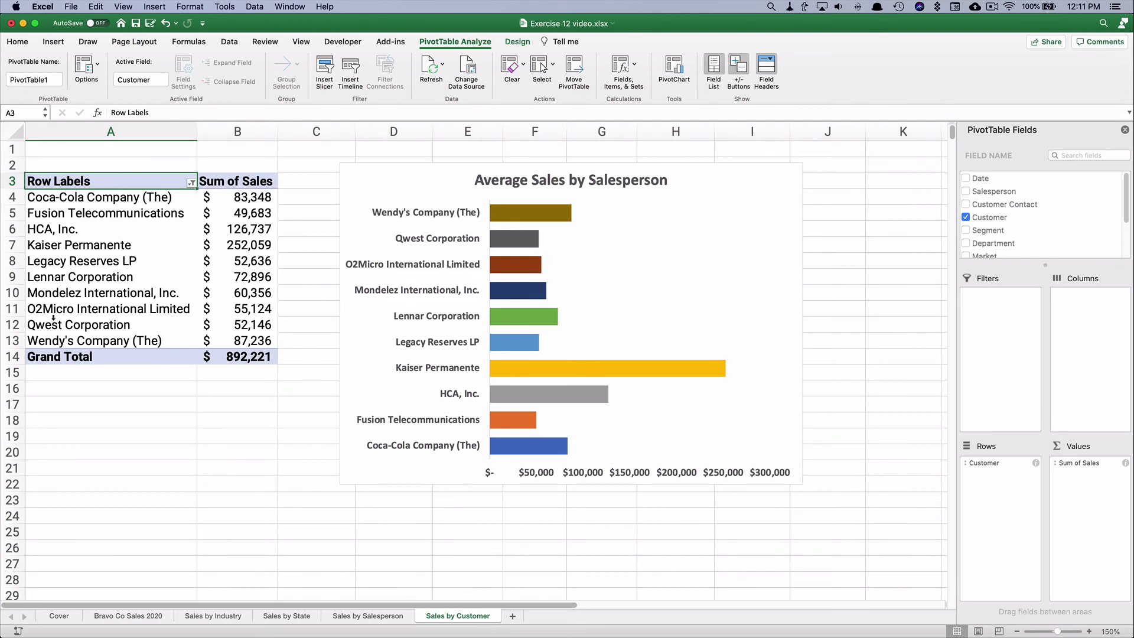
Sort the filtered customers by Sum of Sales in ascending order
{"action": "left_click", "coordinate": [191, 183]}
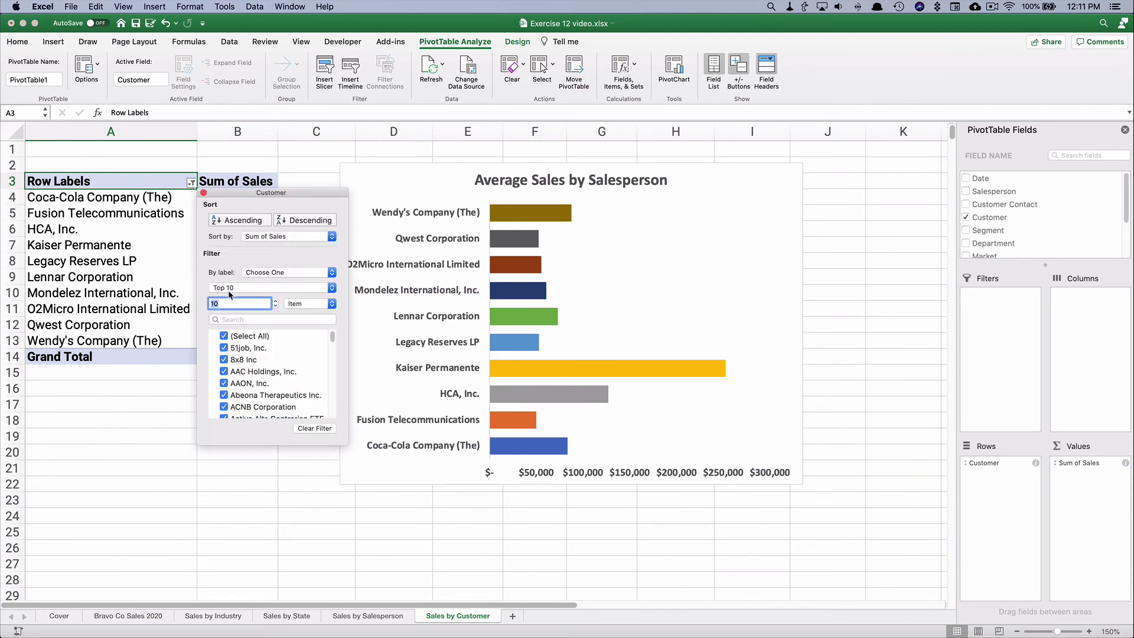
{"action": "left_click", "coordinate": [250, 225]}
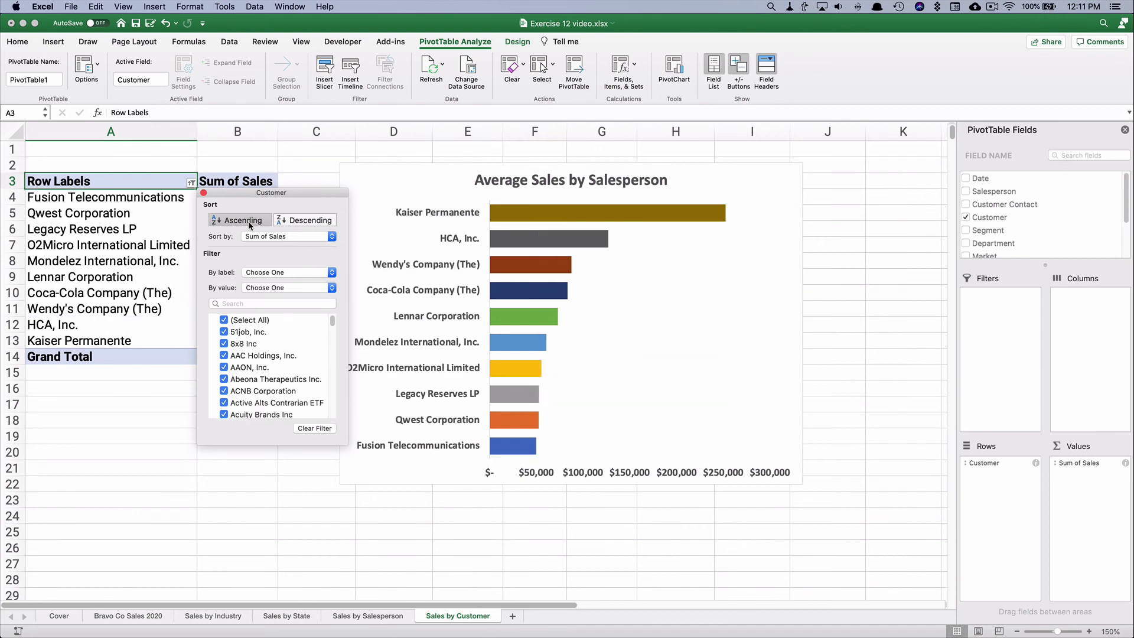
{"action": "left_click", "coordinate": [201, 190]}
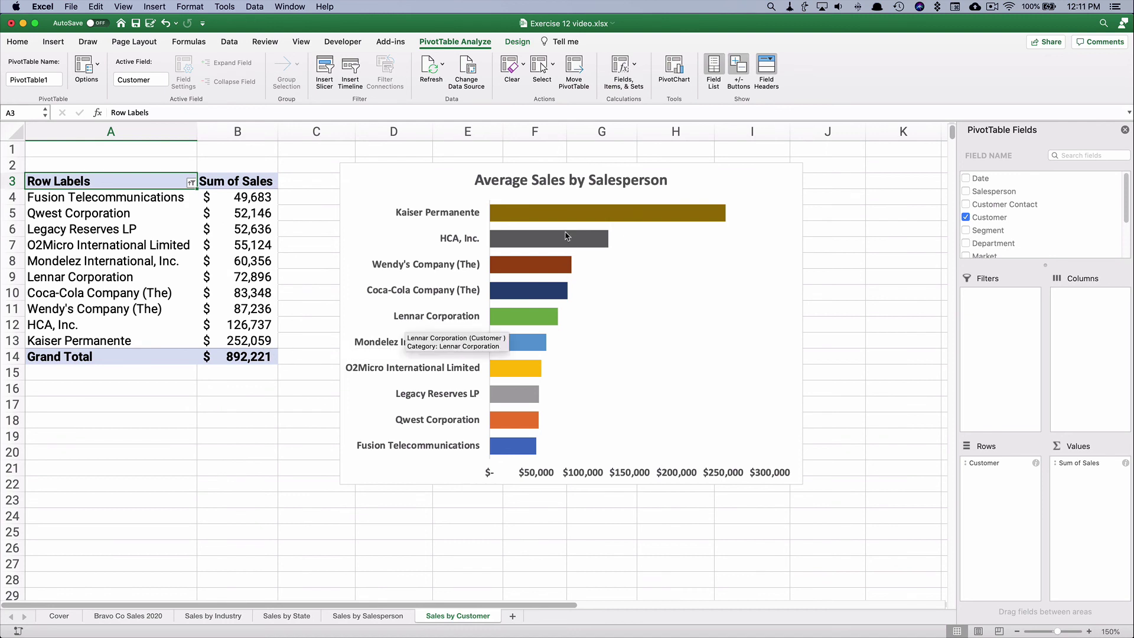
Change the title of the customer chart to "Sales by Customer"
{"action": "mouse_move", "coordinate": [677, 218]}
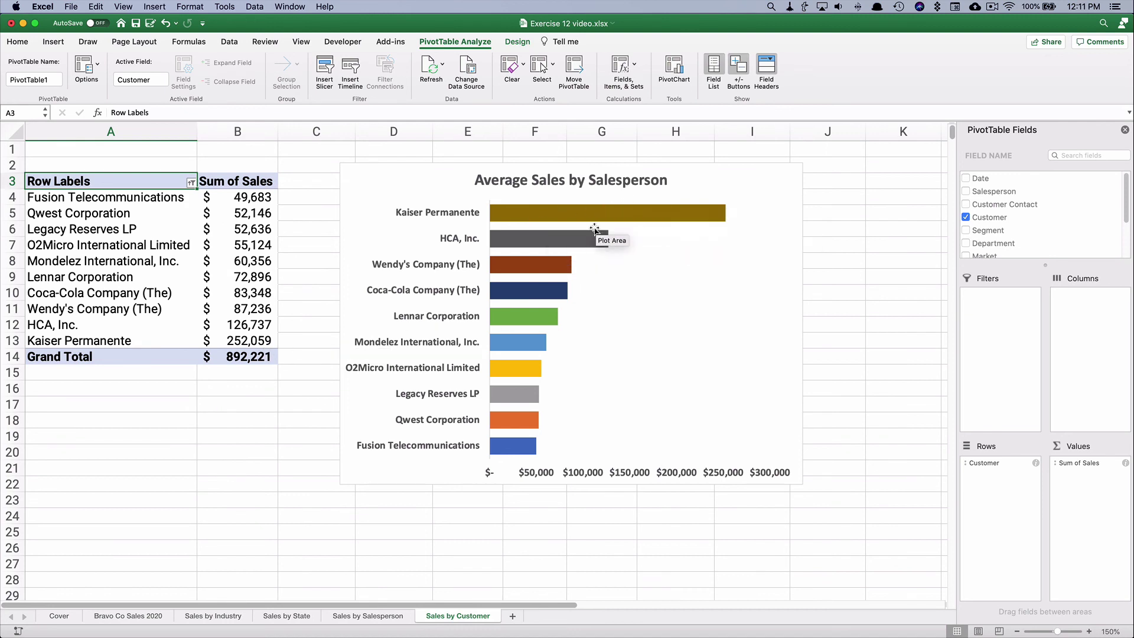
{"action": "left_click", "coordinate": [515, 182]}
{"action": "left_click", "coordinate": [535, 179]}
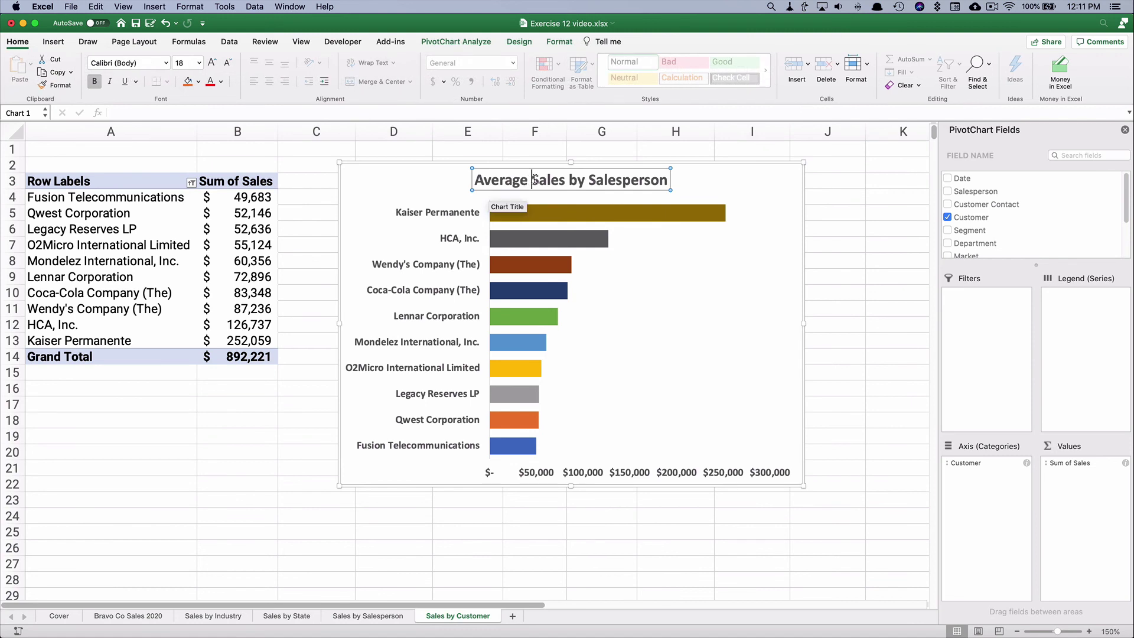
{"action": "key", "text": "BackSpace"}
{"action": "key", "text": "BackSpace"}
{"action": "key", "text": "BackSpace"}
{"action": "key", "text": "BackSpace"}
{"action": "key", "text": "BackSpace"}
{"action": "key", "text": "BackSpace"}
{"action": "key", "text": "BackSpace"}
{"action": "key", "text": "BackSpace"}
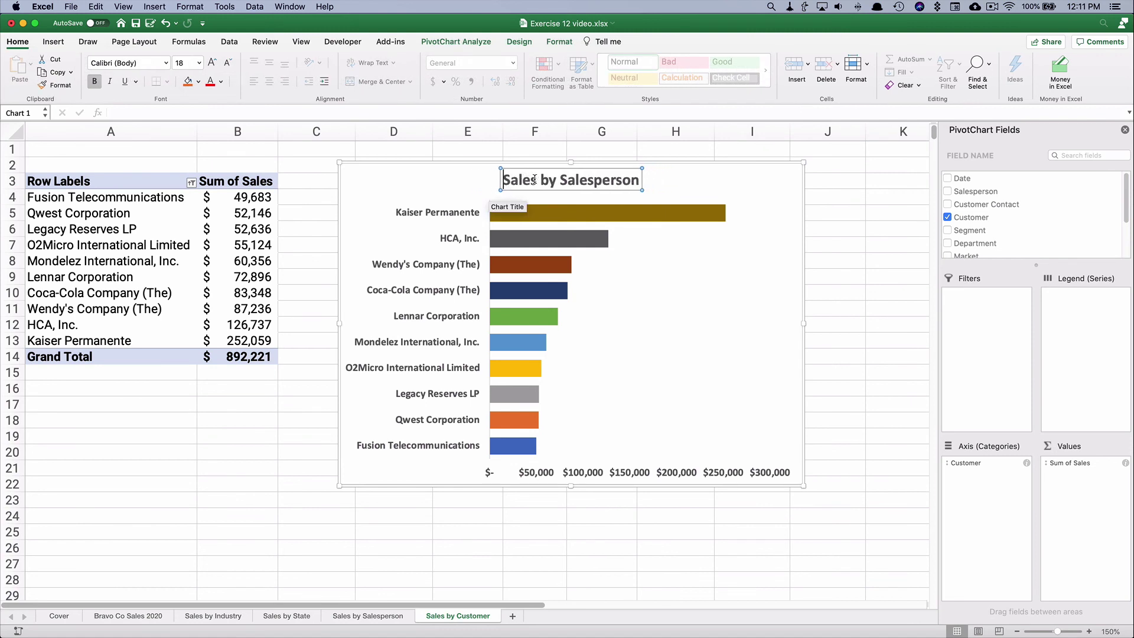
{"action": "key", "text": "Right"}
{"action": "key", "text": "Right"}
{"action": "key", "text": "Right"}
{"action": "key", "text": "Right"}
{"action": "key", "text": "Right"}
{"action": "type", "text": "Customer"}
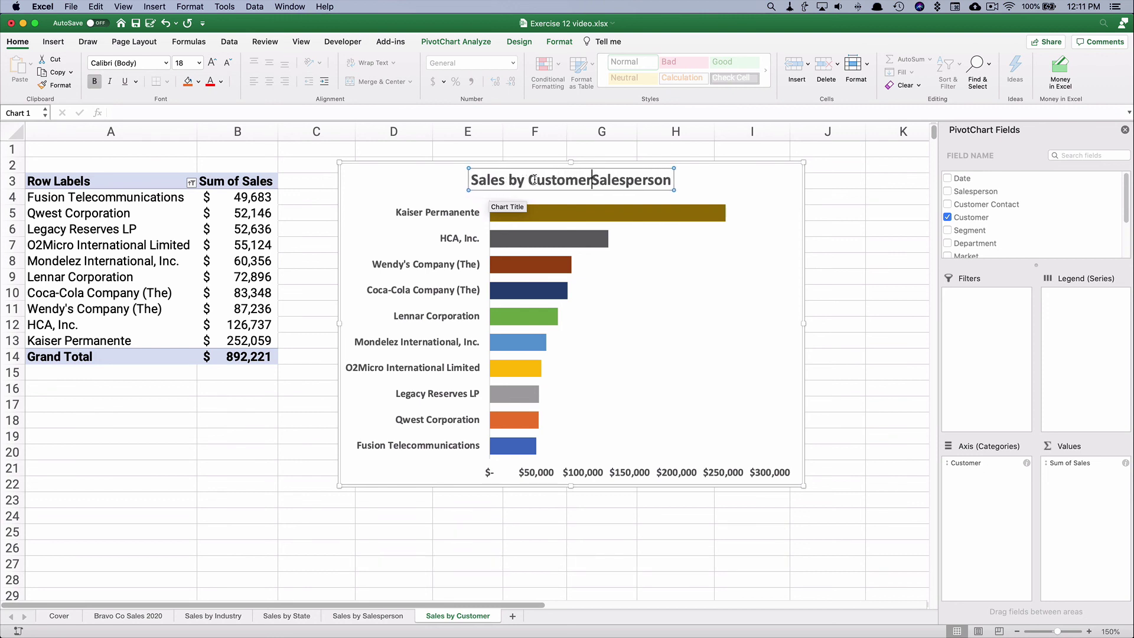
{"action": "key", "text": "Delete"}
{"action": "key", "text": "Delete"}
{"action": "key", "text": "Delete"}
{"action": "key", "text": "Delete"}
{"action": "key", "text": "Delete"}
{"action": "key", "text": "Delete"}
{"action": "key", "text": "Delete"}
{"action": "key", "text": "Delete"}
{"action": "key", "text": "Delete"}
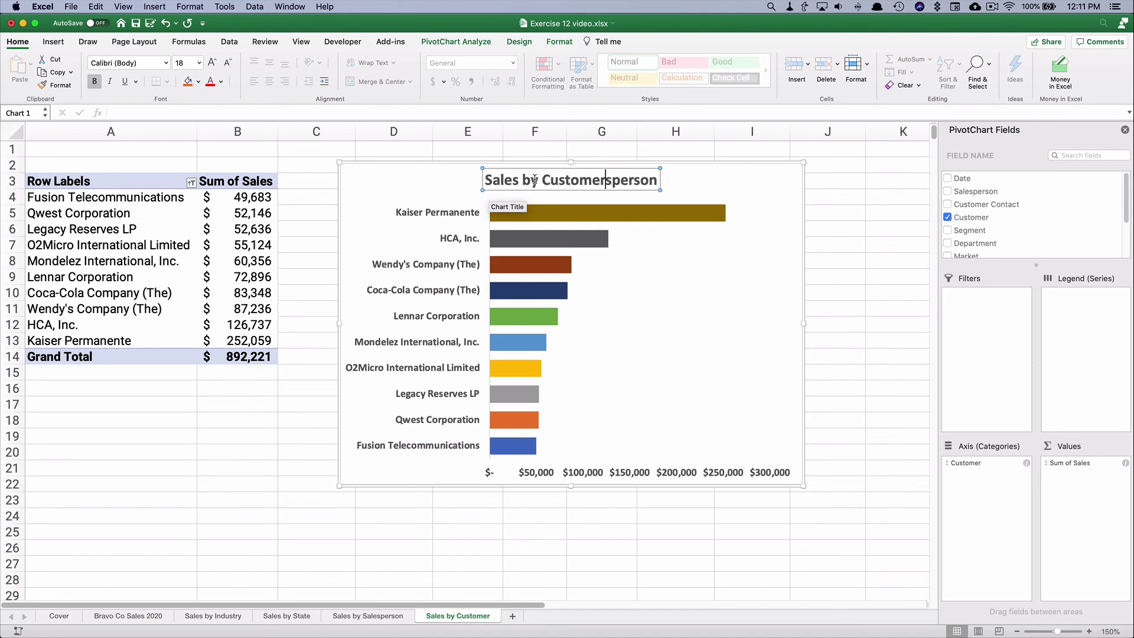
{"action": "key", "text": "Delete"}
{"action": "key", "text": "Delete"}
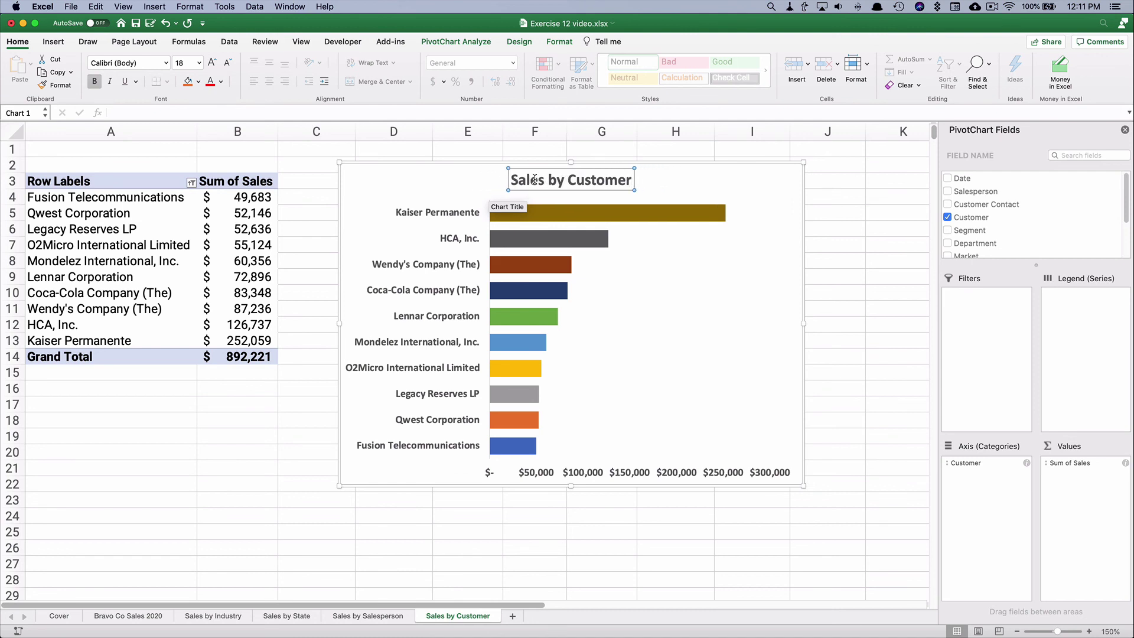
{"action": "left_click", "coordinate": [172, 406]}
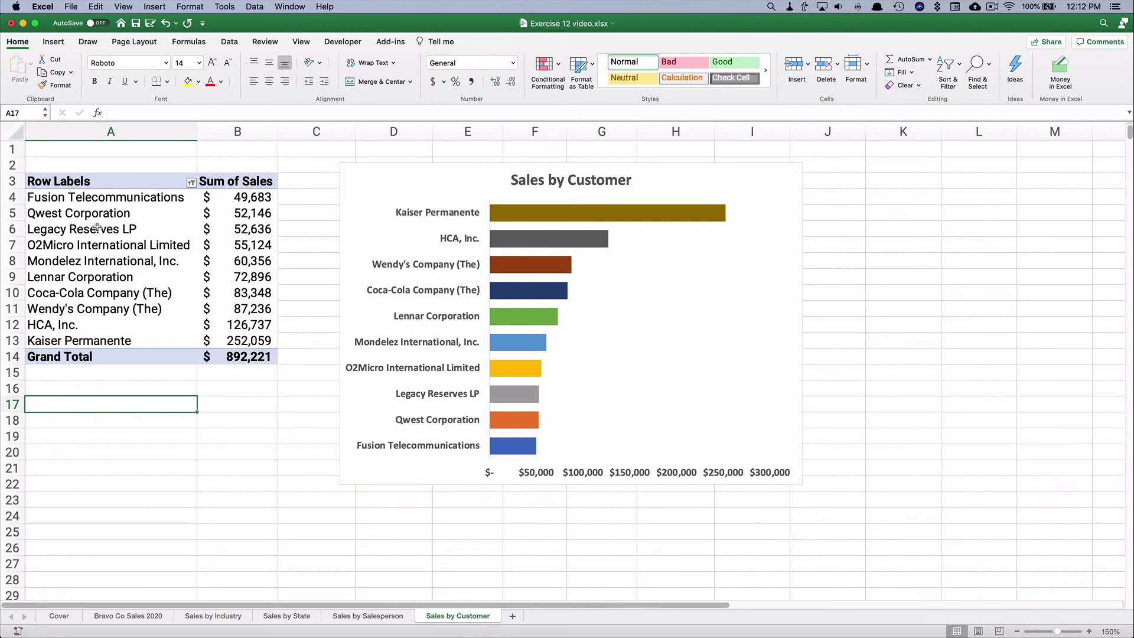
Try the customer value filter with the top 15 items, and undo the change
{"action": "mouse_move", "coordinate": [533, 295]}
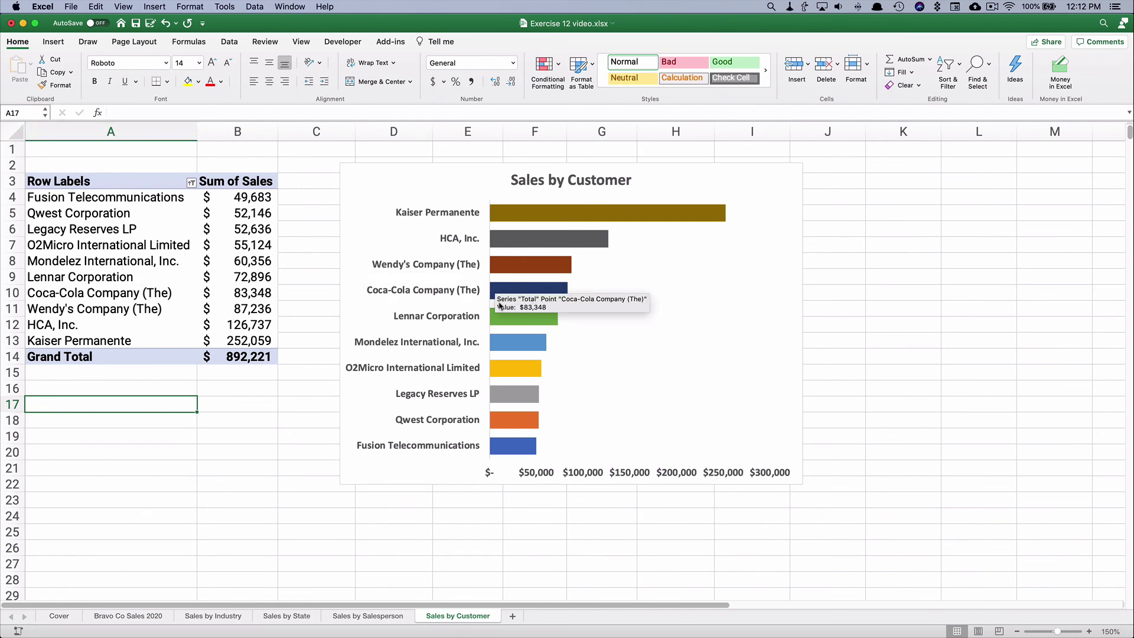
{"action": "left_click", "coordinate": [128, 246]}
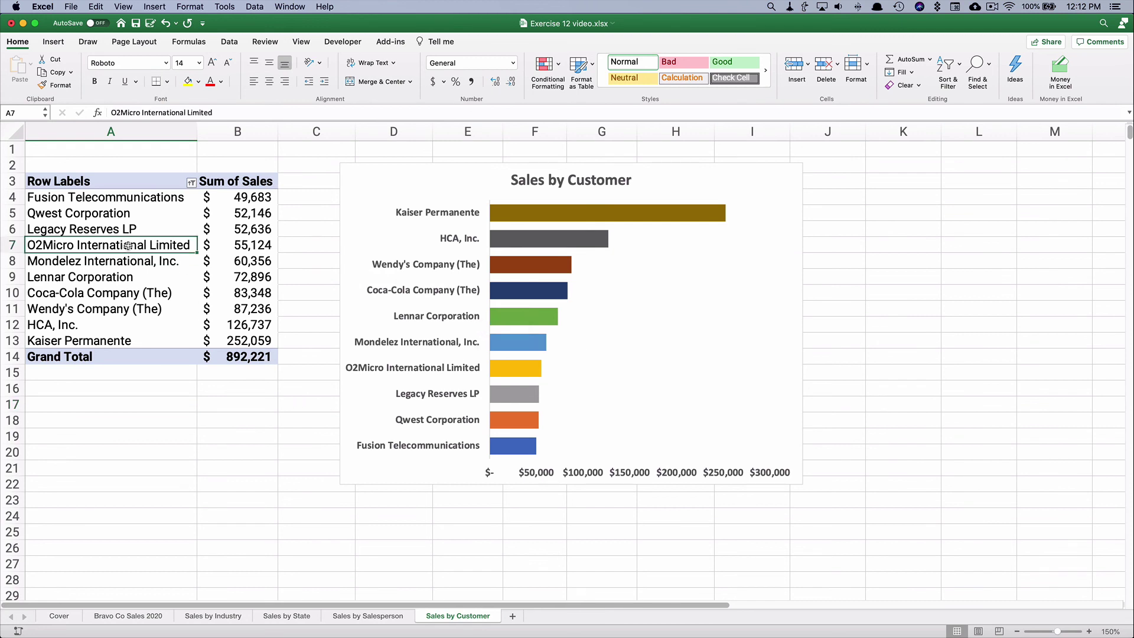
{"action": "left_click", "coordinate": [192, 184]}
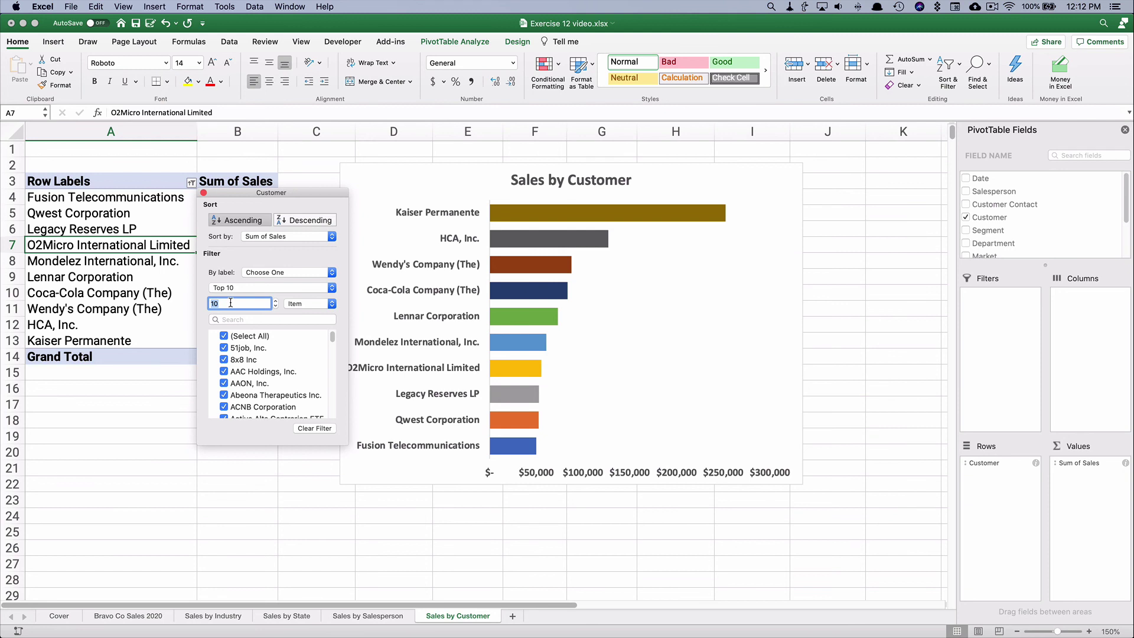
{"action": "type", "text": "15"}
{"action": "key", "text": "Return"}
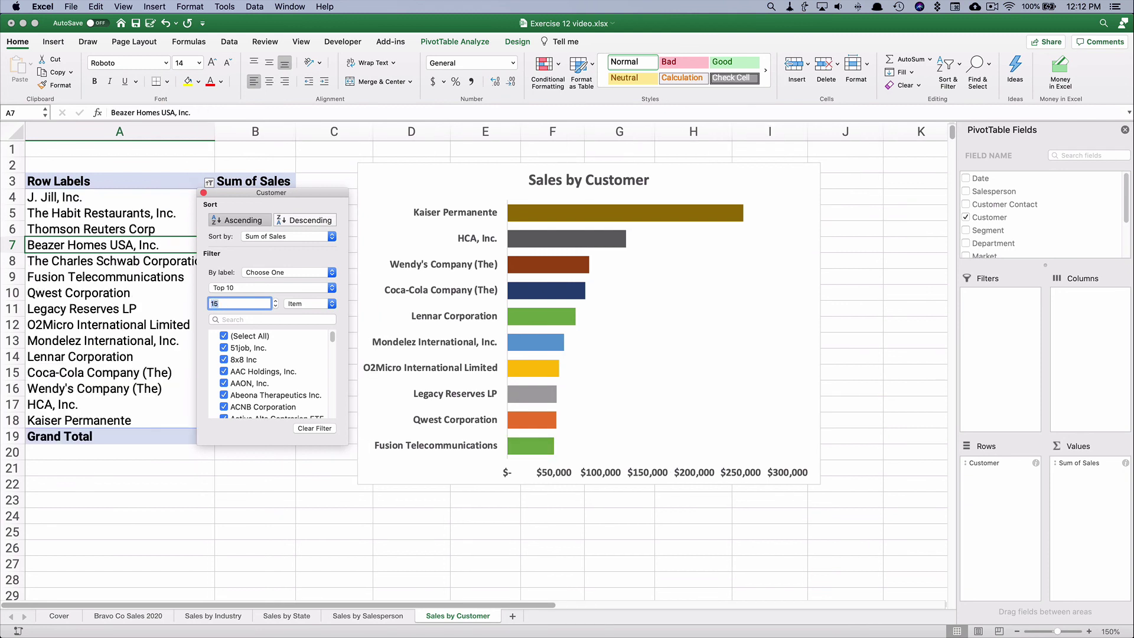
{"action": "left_click", "coordinate": [203, 193]}
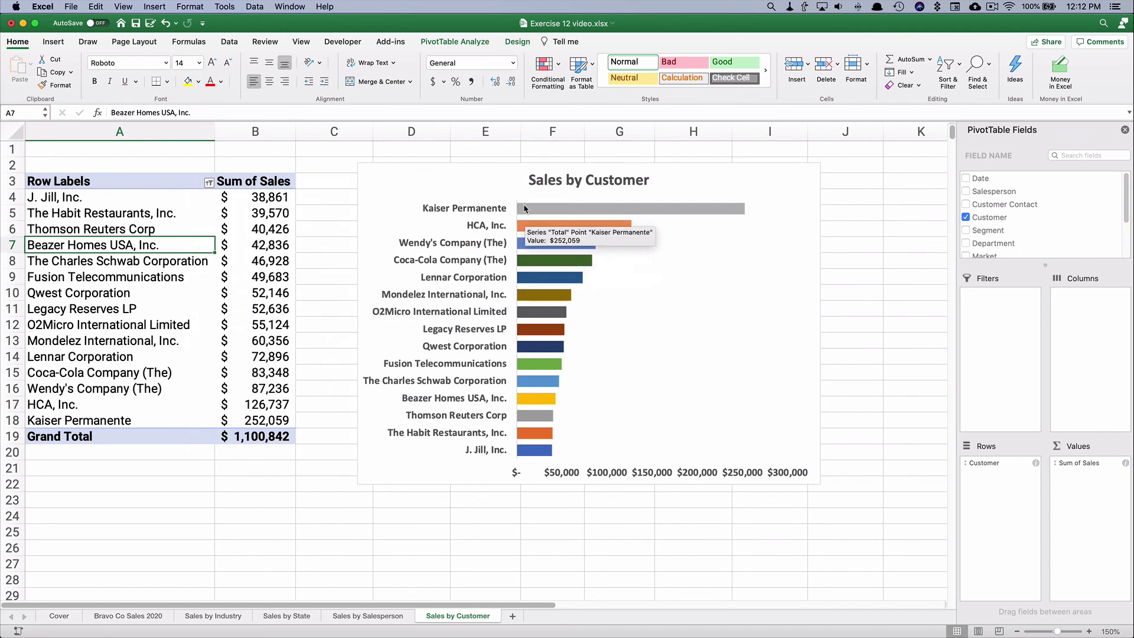
{"action": "mouse_move", "coordinate": [535, 432]}
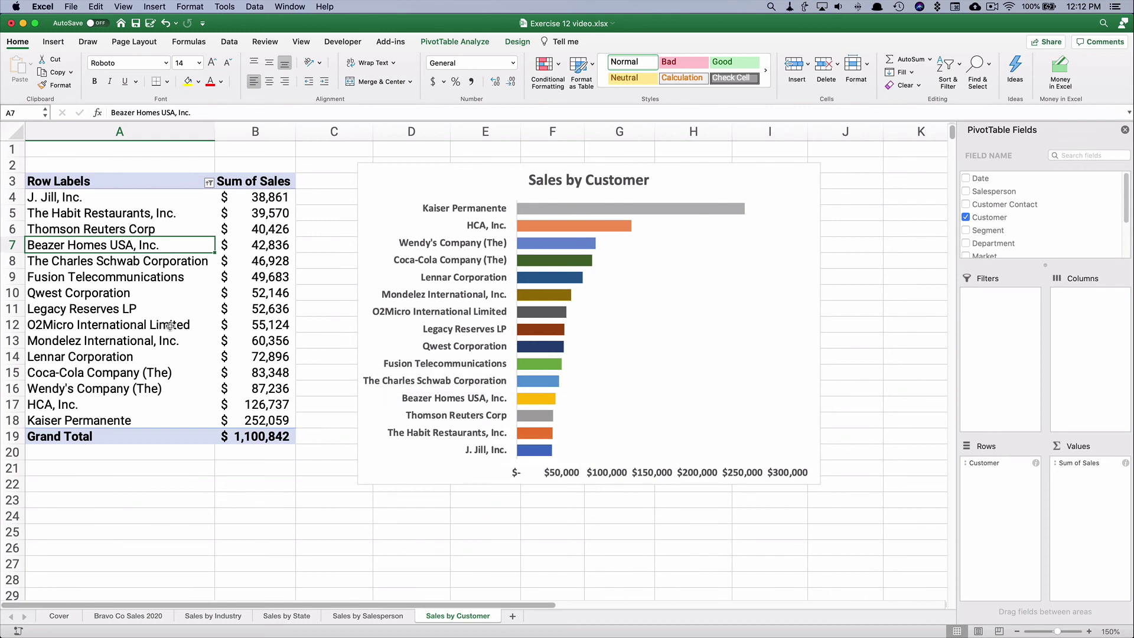
{"action": "key", "text": "super+z"}
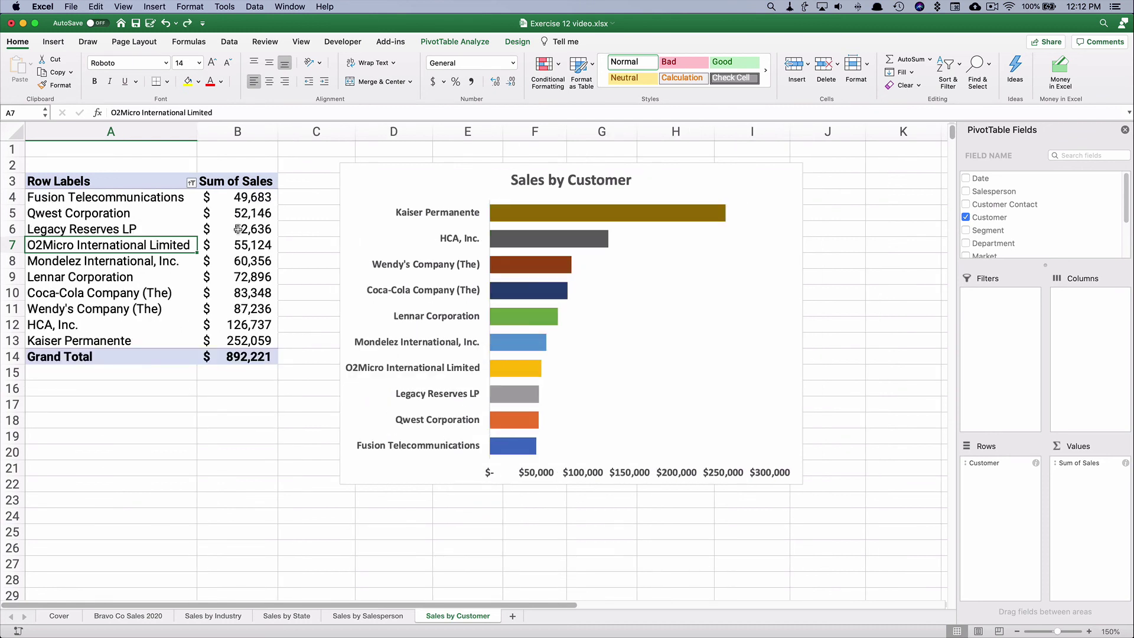